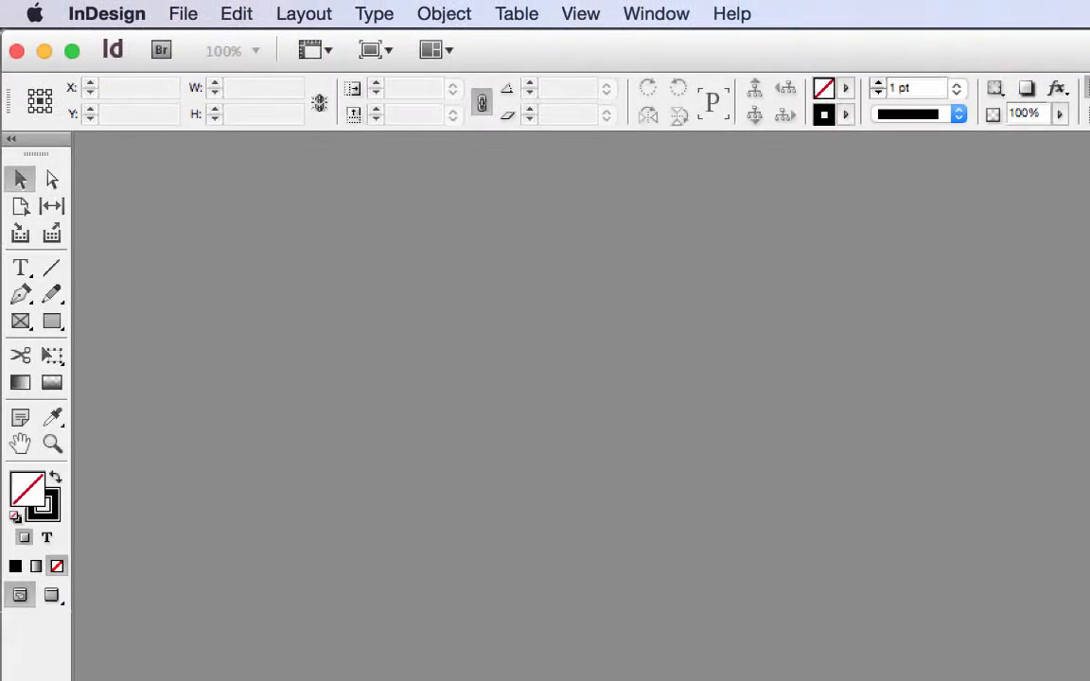
Step: Check the Application Frame option and reset the Advanced workspace to its default layout
left_click(652, 15)
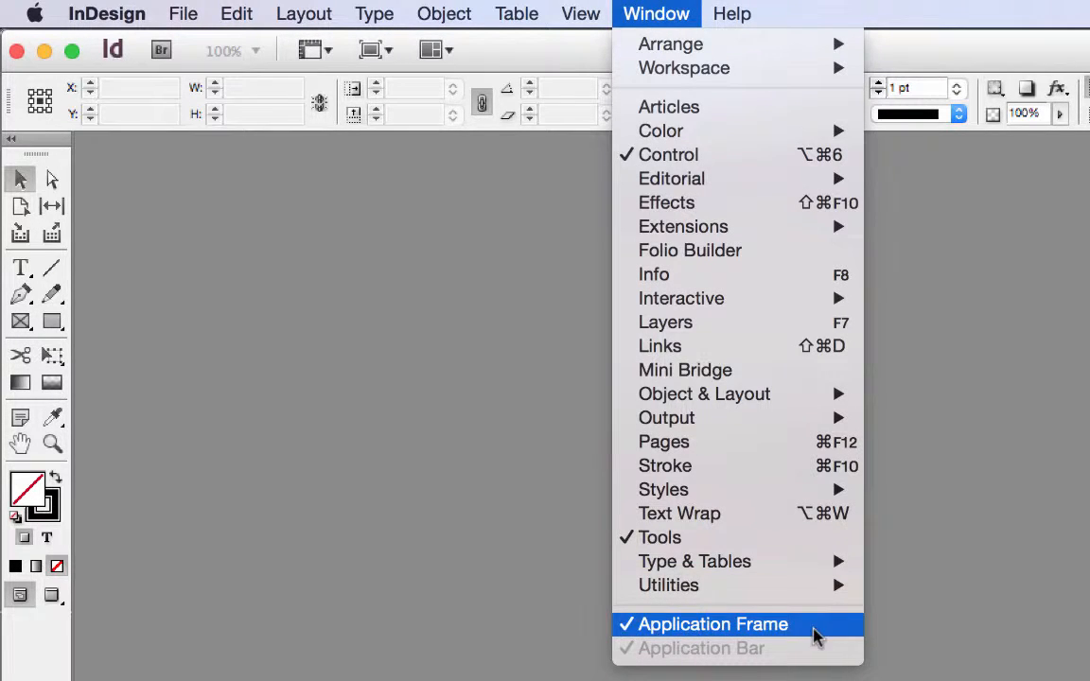
left_click(194, 421)
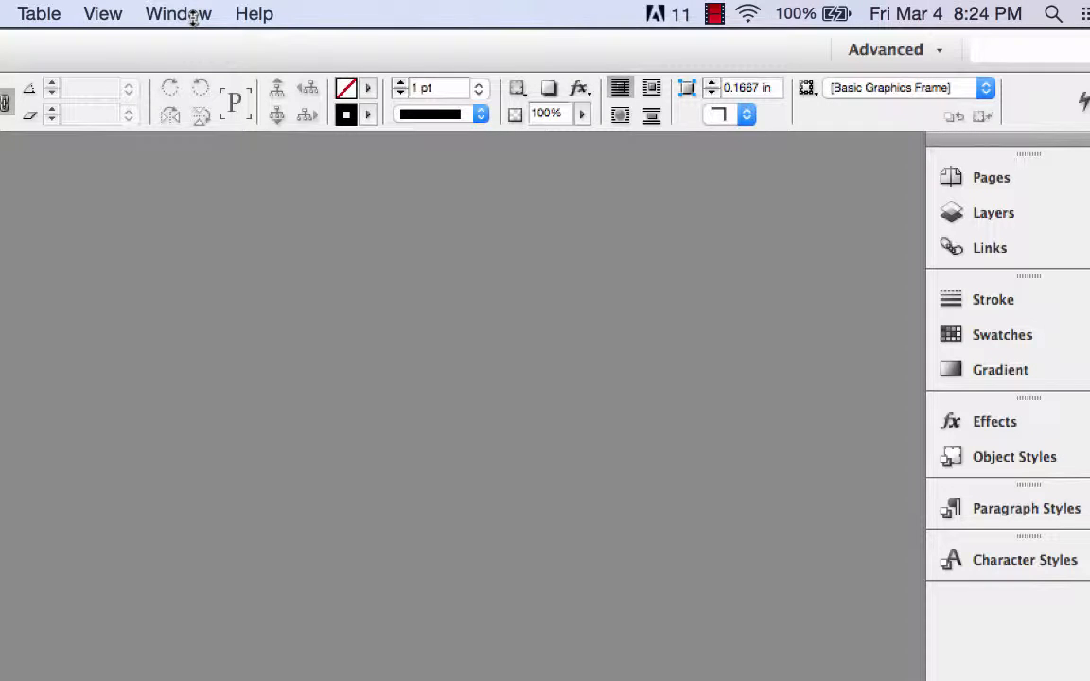
left_click(194, 14)
mouse_move(219, 68)
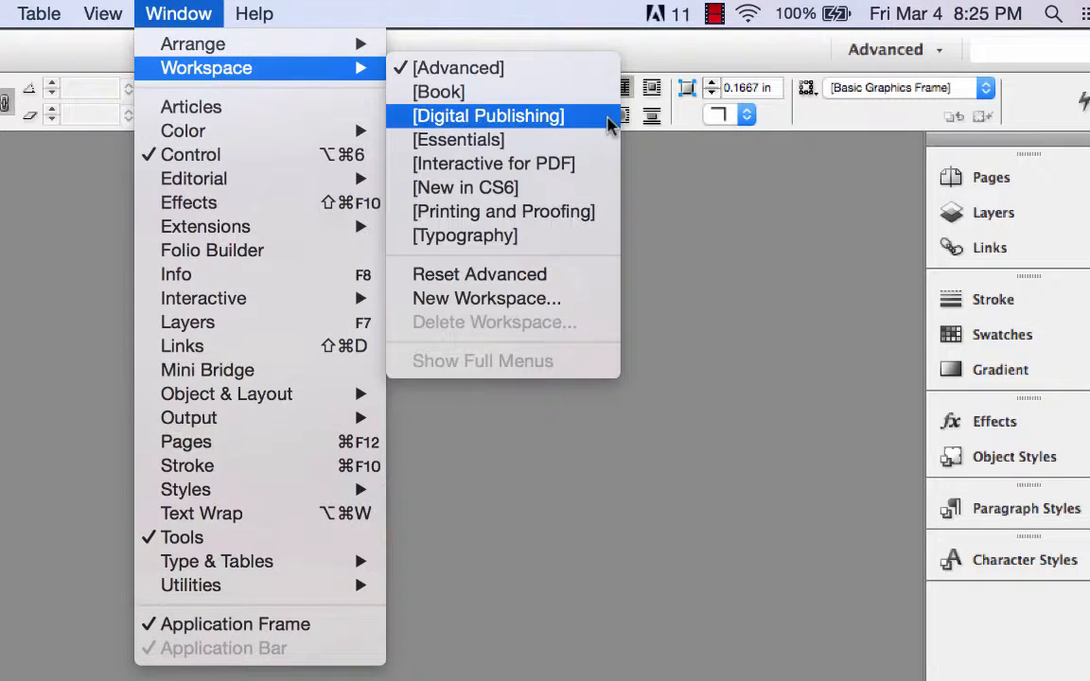
left_click(589, 276)
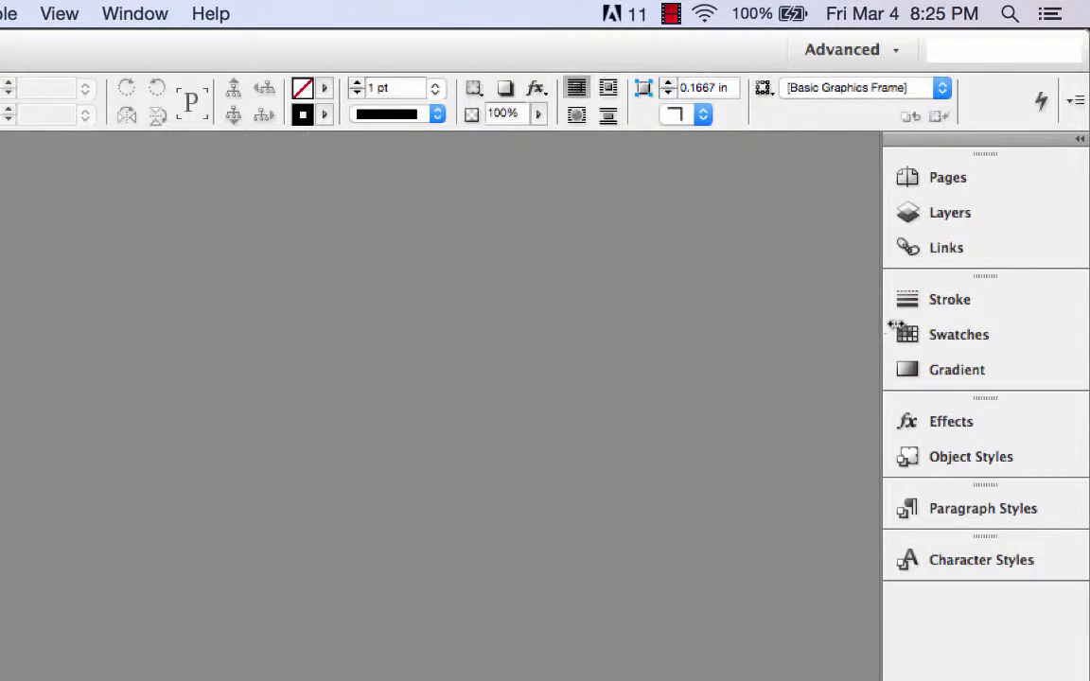
Step: Display the Tools panel in two columns
mouse_move(891, 325)
left_mouse_down()
mouse_move(1026, 326)
mouse_move(900, 342)
left_mouse_up()
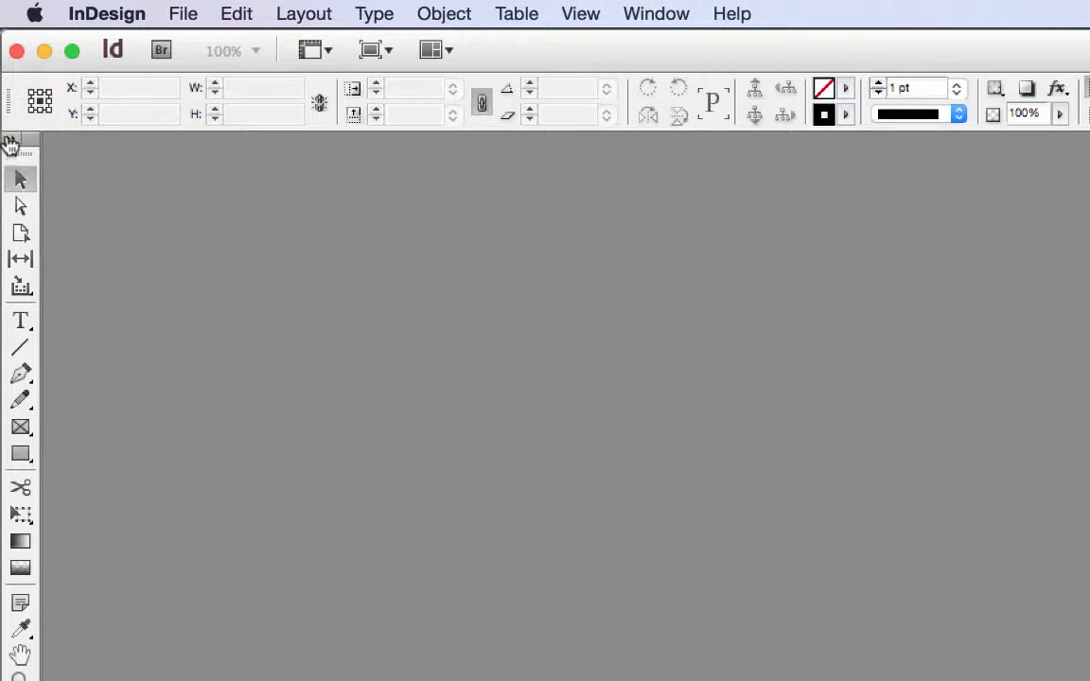
left_click(10, 140)
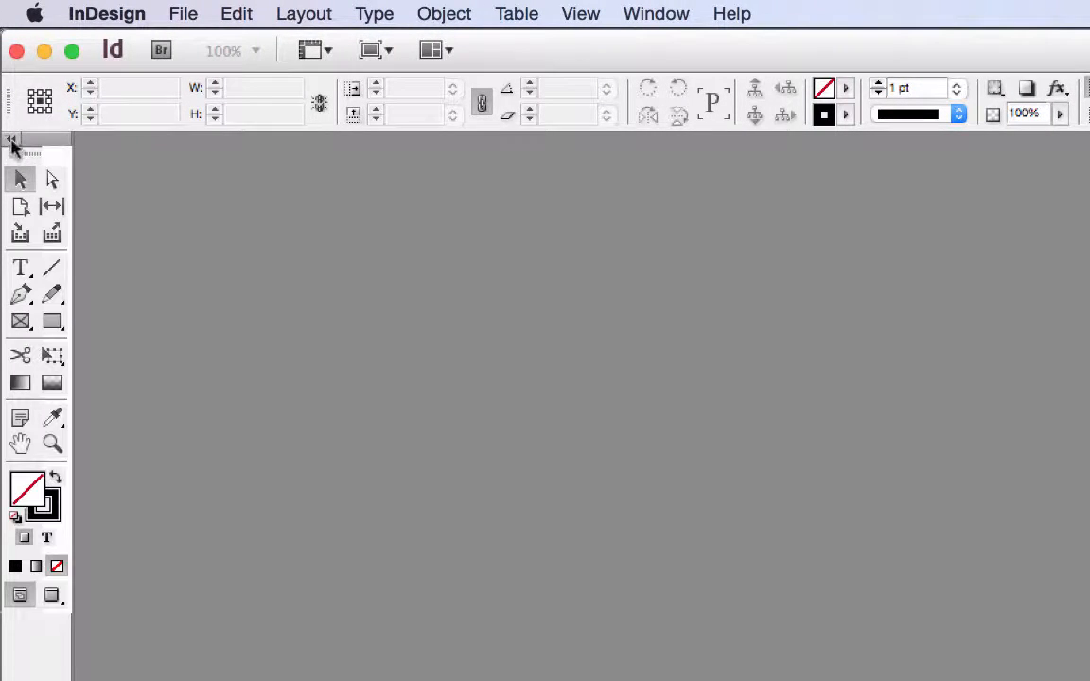
left_click(51, 595)
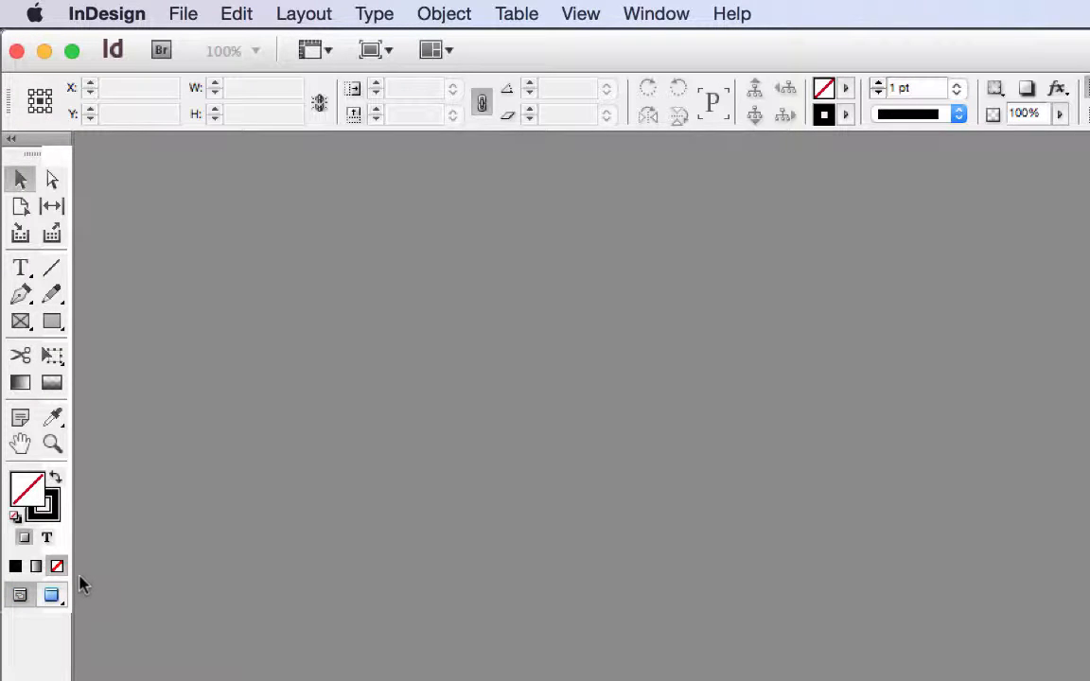
key("w")
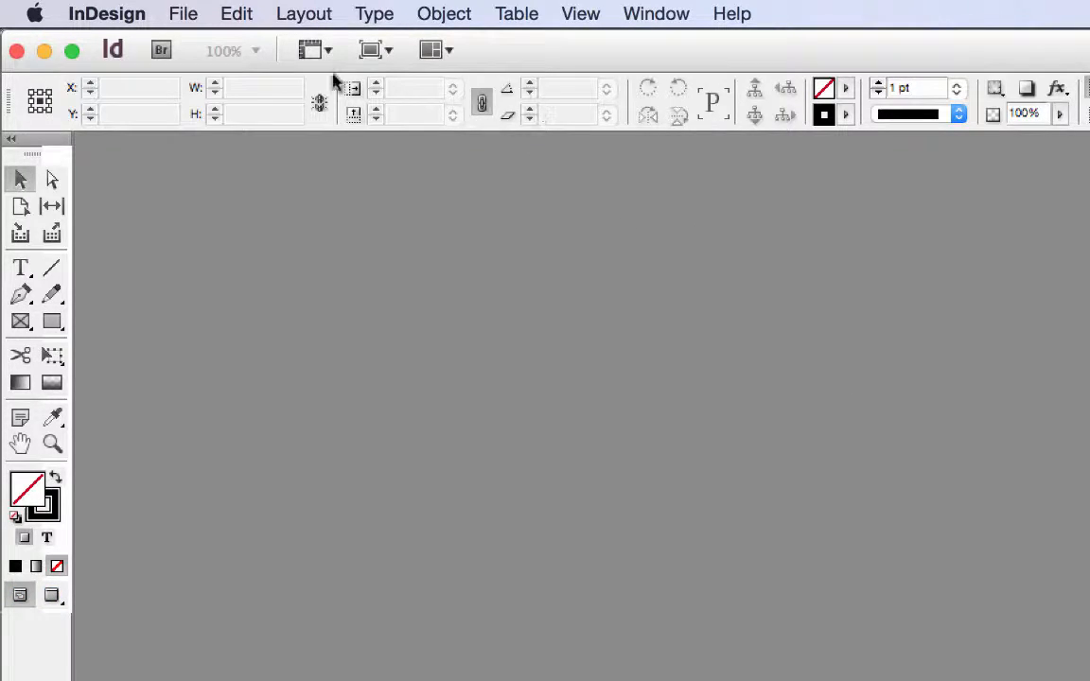
Step: Start a new print document with a custom page size of 6 in wide by 4.25 in high
left_click(181, 12)
mouse_move(190, 43)
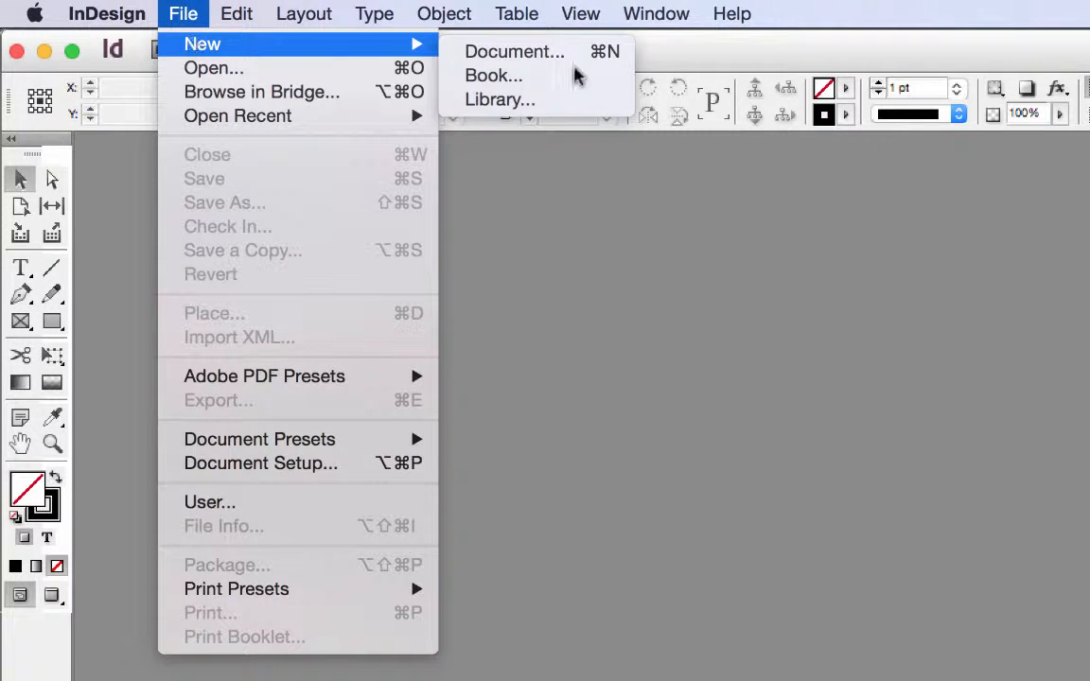
left_click(578, 55)
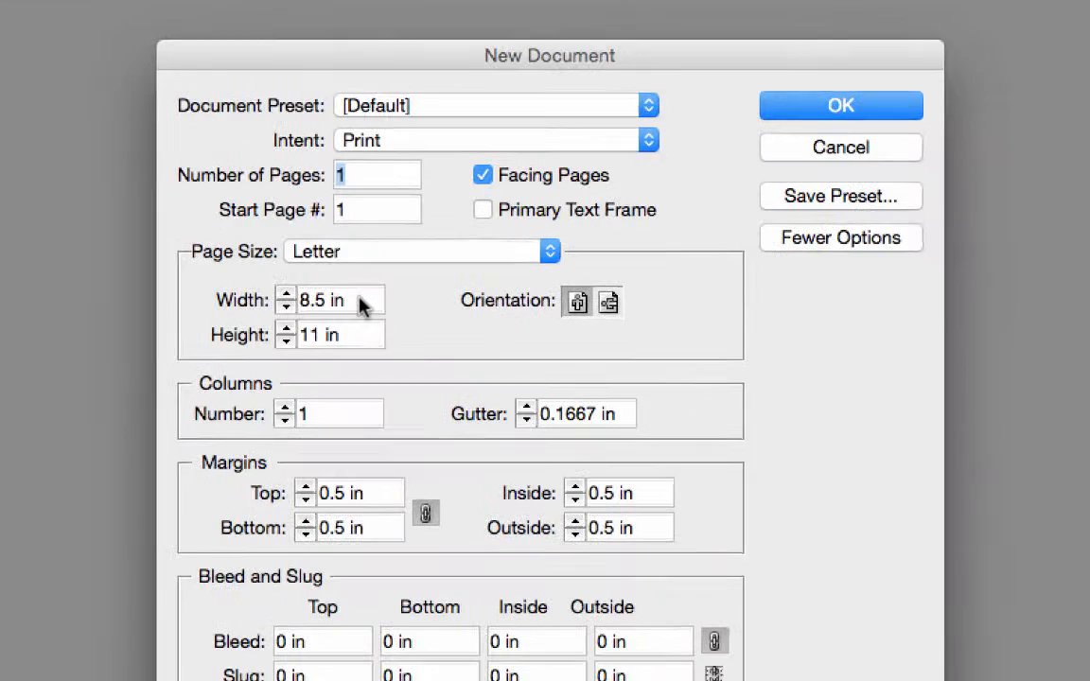
left_click_drag(634, 444, 543, 440)
type("6")
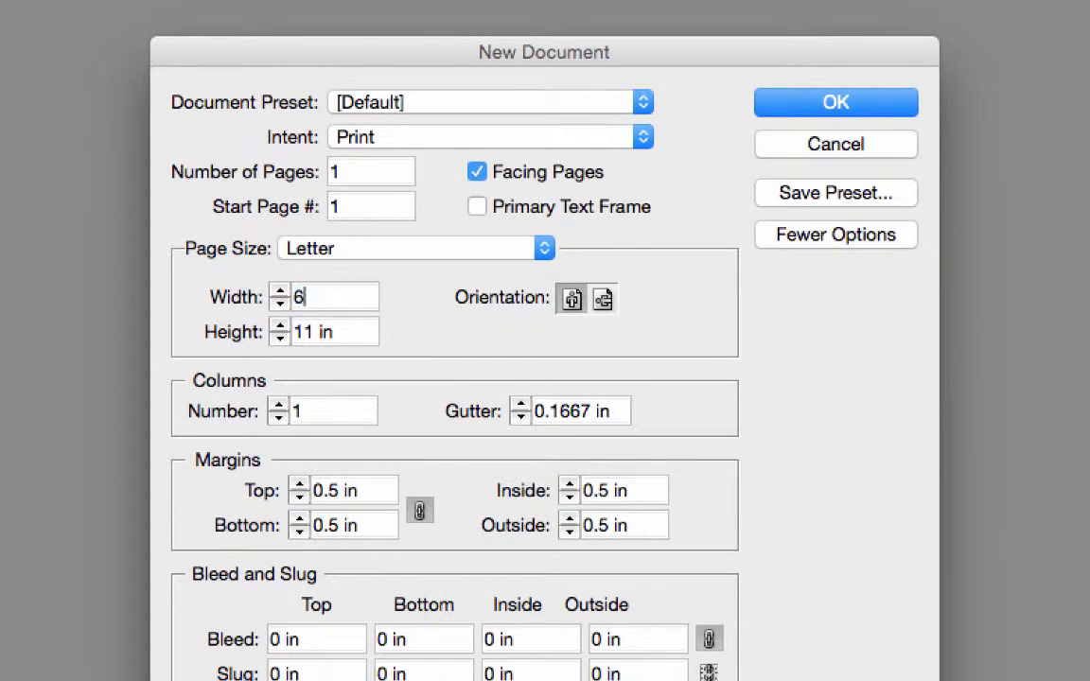
left_click_drag(373, 333, 283, 328)
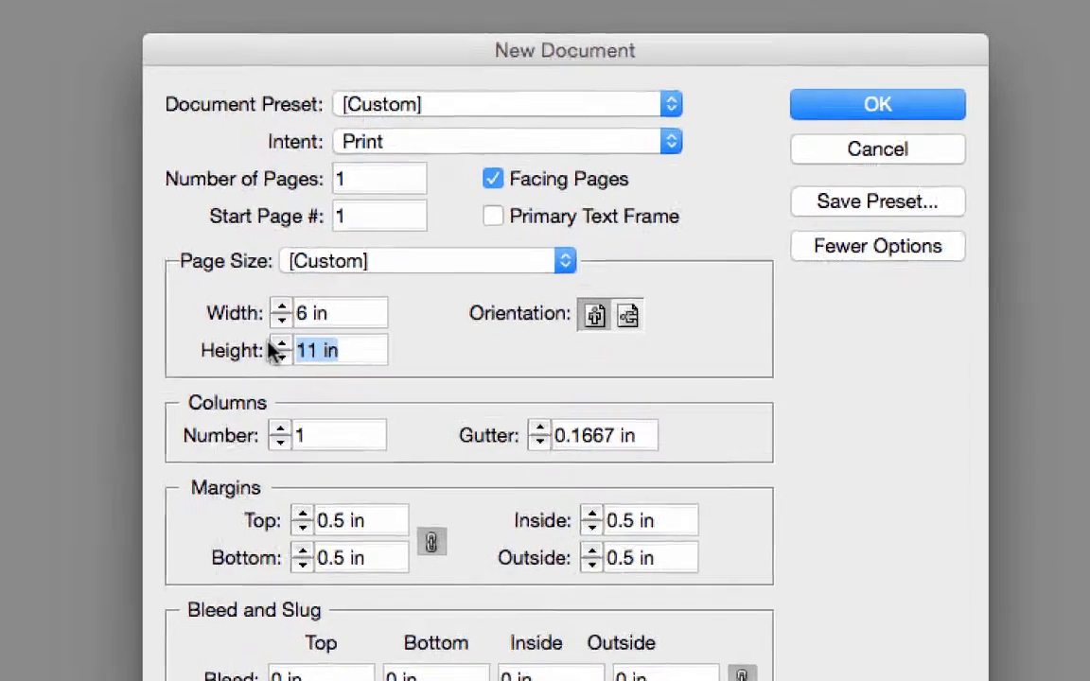
type("4.25")
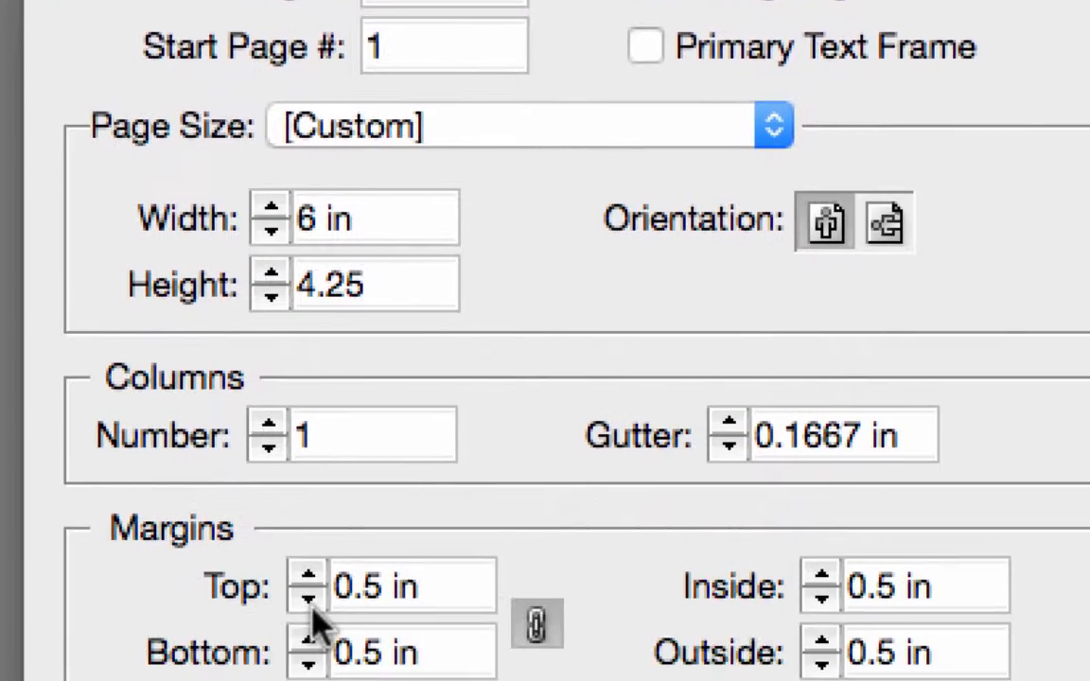
Step: Reduce all four linked margins of the new document to 0.25 in
left_click(308, 602)
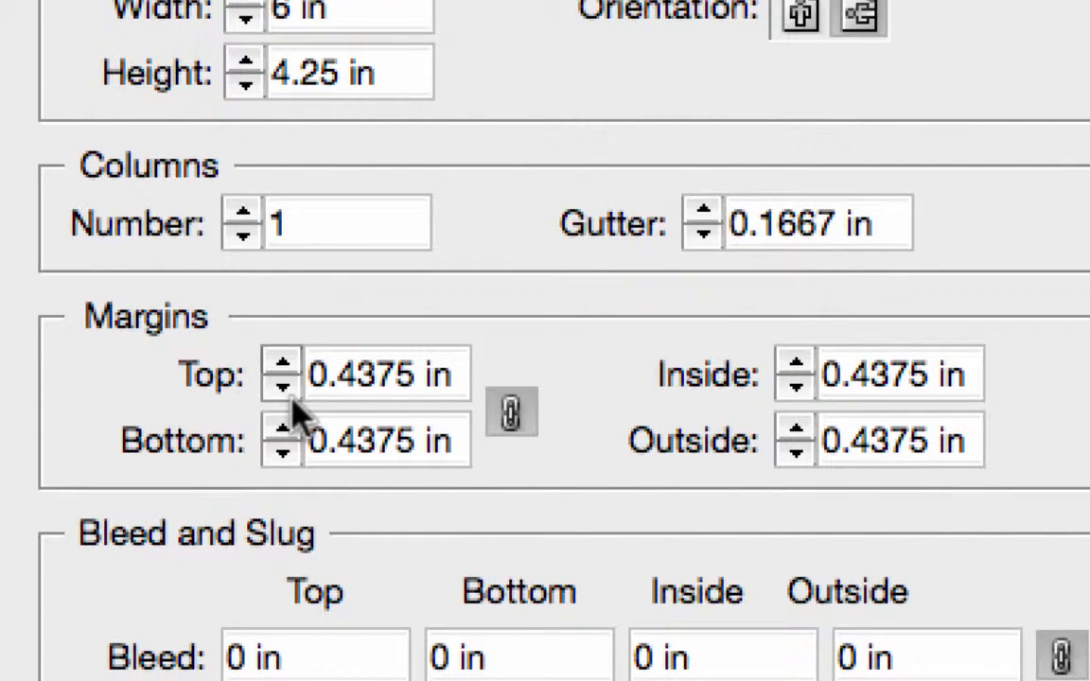
left_click(285, 384)
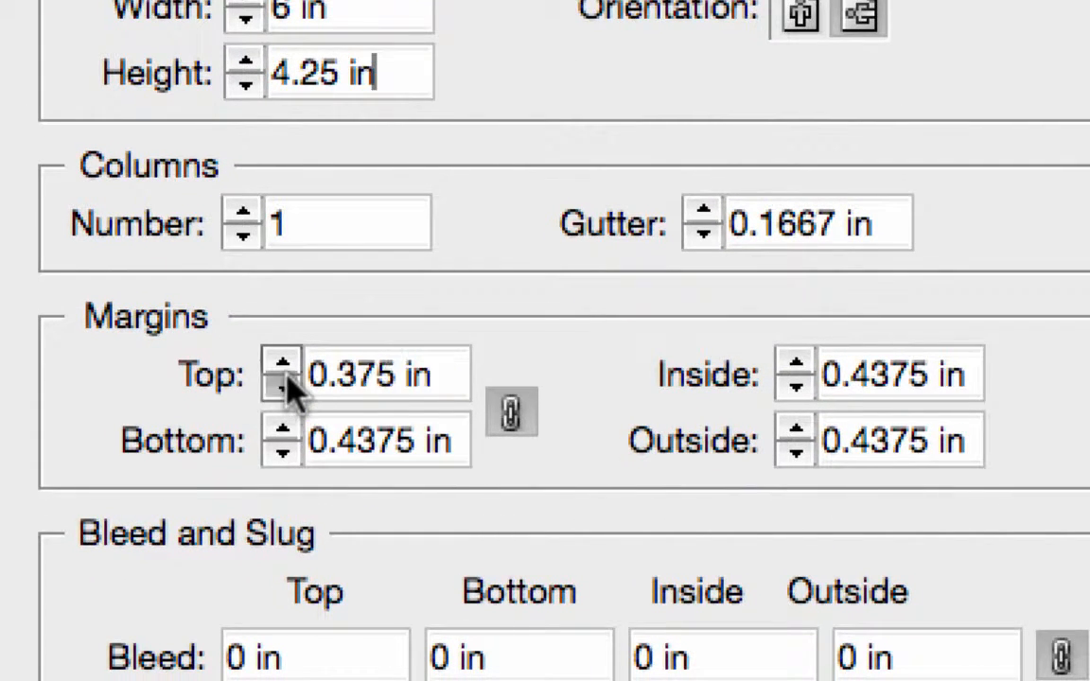
left_click(285, 383)
left_click(285, 383)
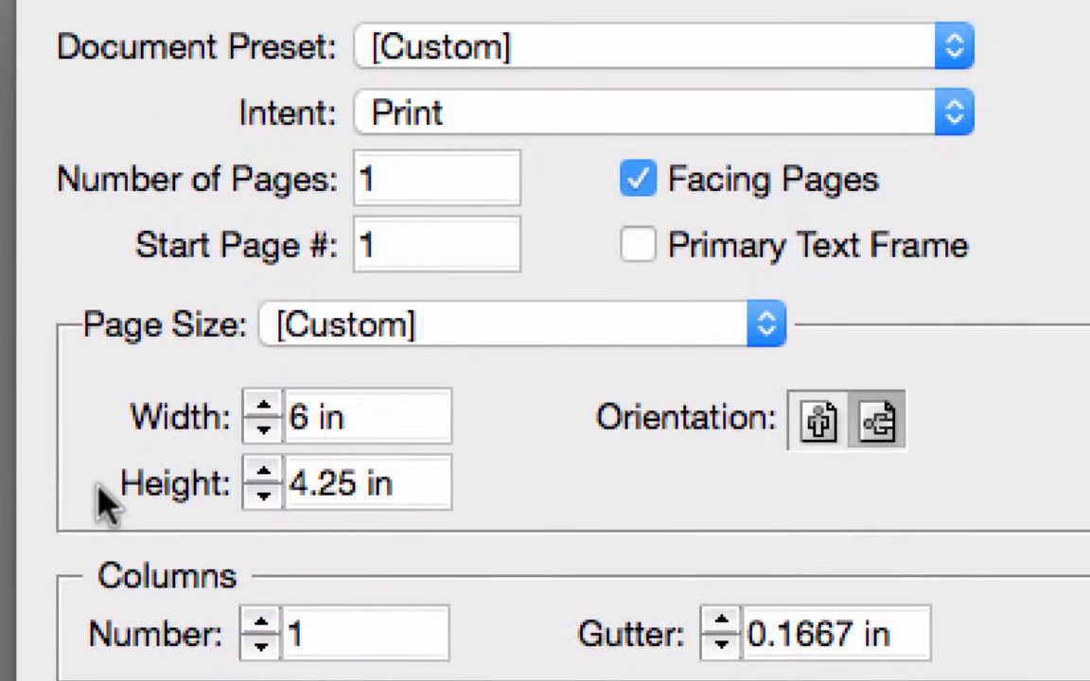
Step: Turn off facing pages, set the number of pages to 2, and create the document
left_click(645, 180)
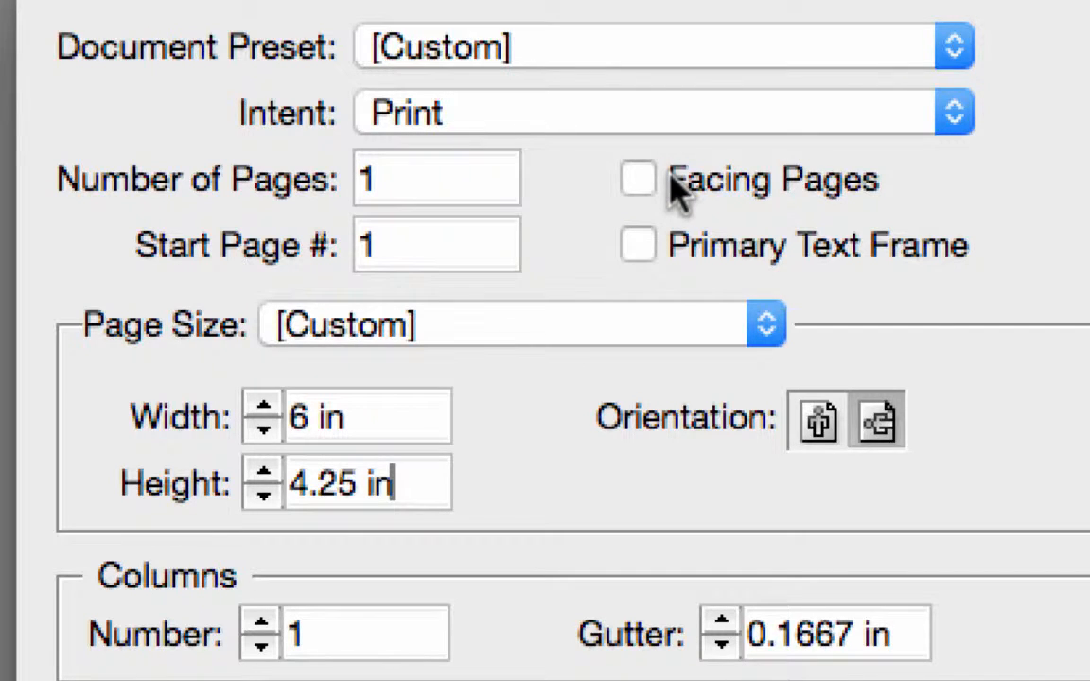
left_click_drag(414, 193, 302, 173)
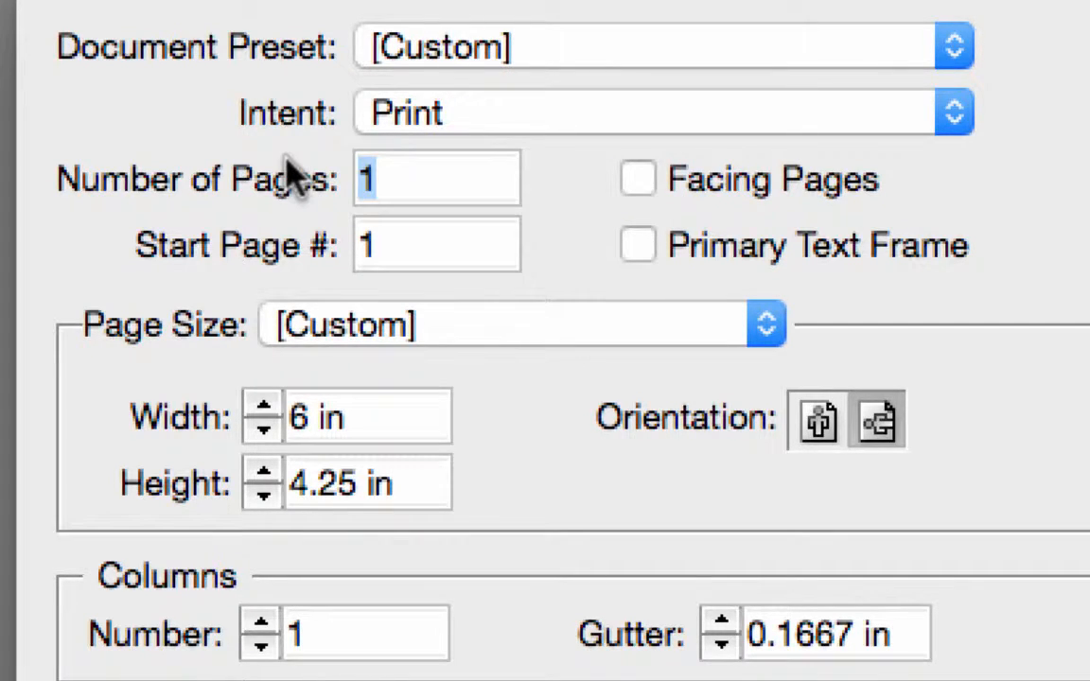
type("2")
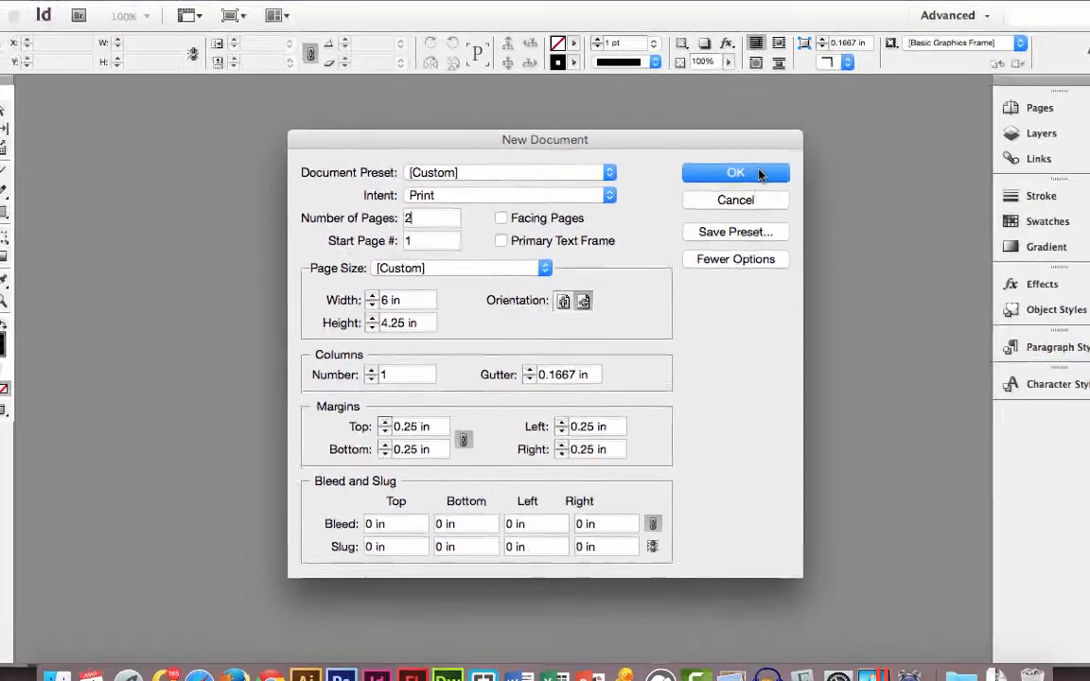
left_click(876, 105)
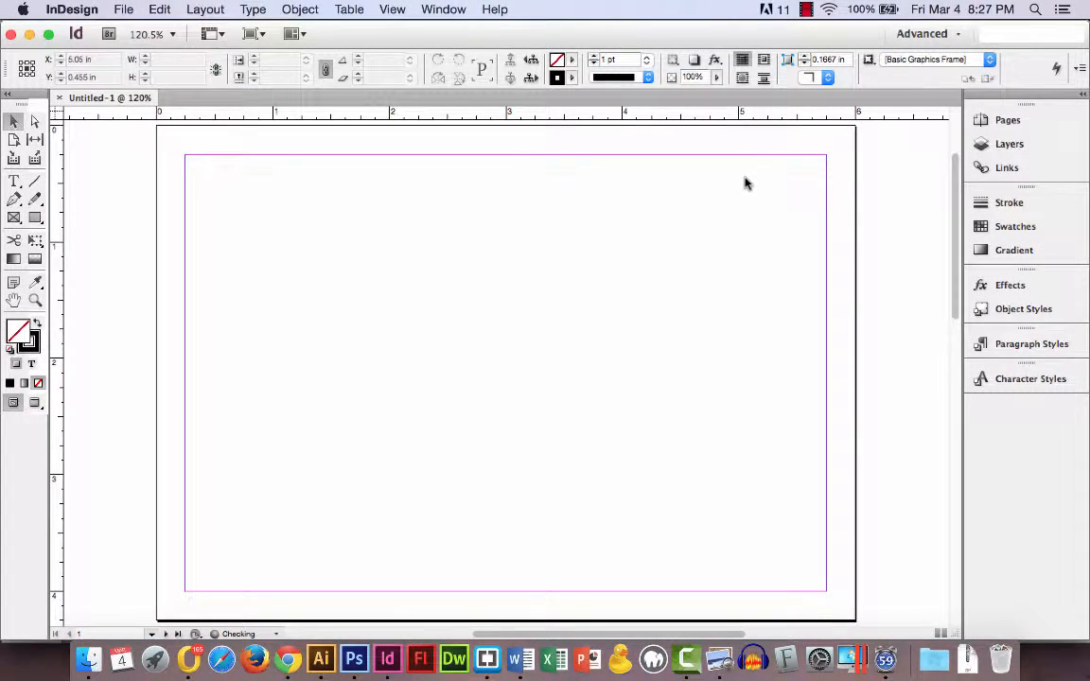
scroll(745, 183, "down", 10)
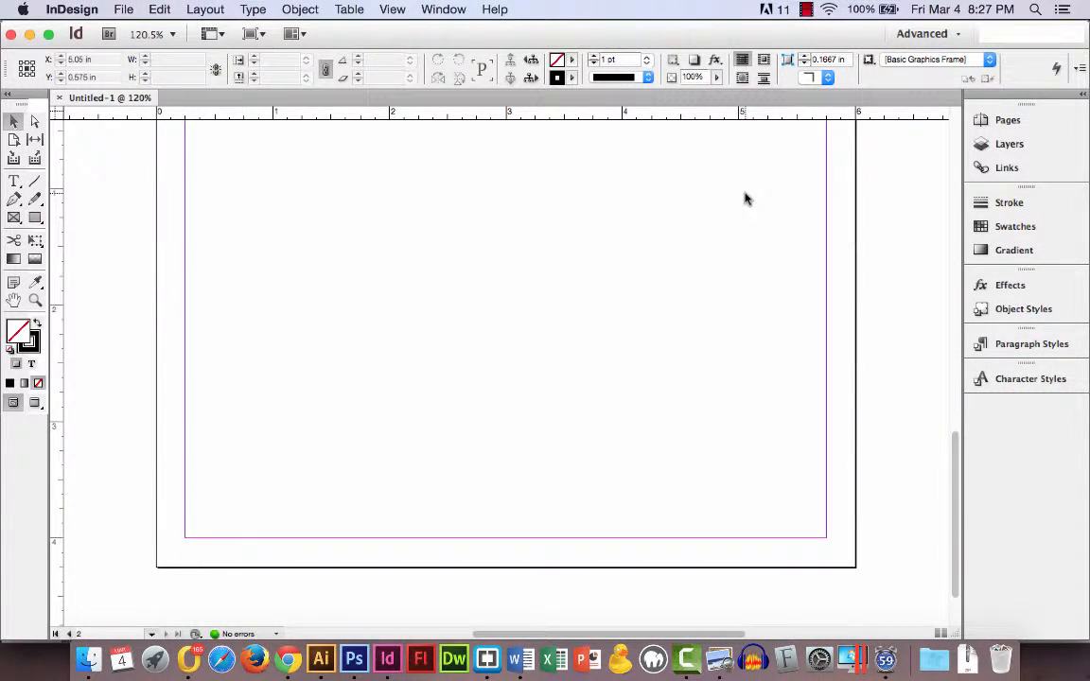
scroll(744, 198, "up", 10)
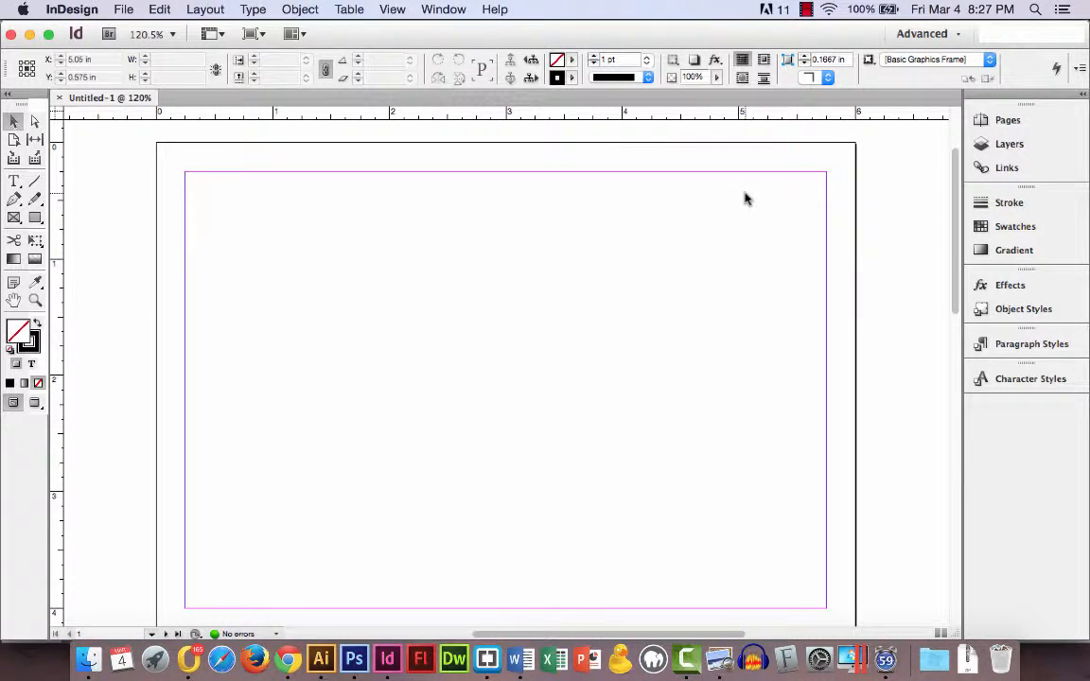
scroll(745, 198, "down", 2)
scroll(745, 198, "up", 2)
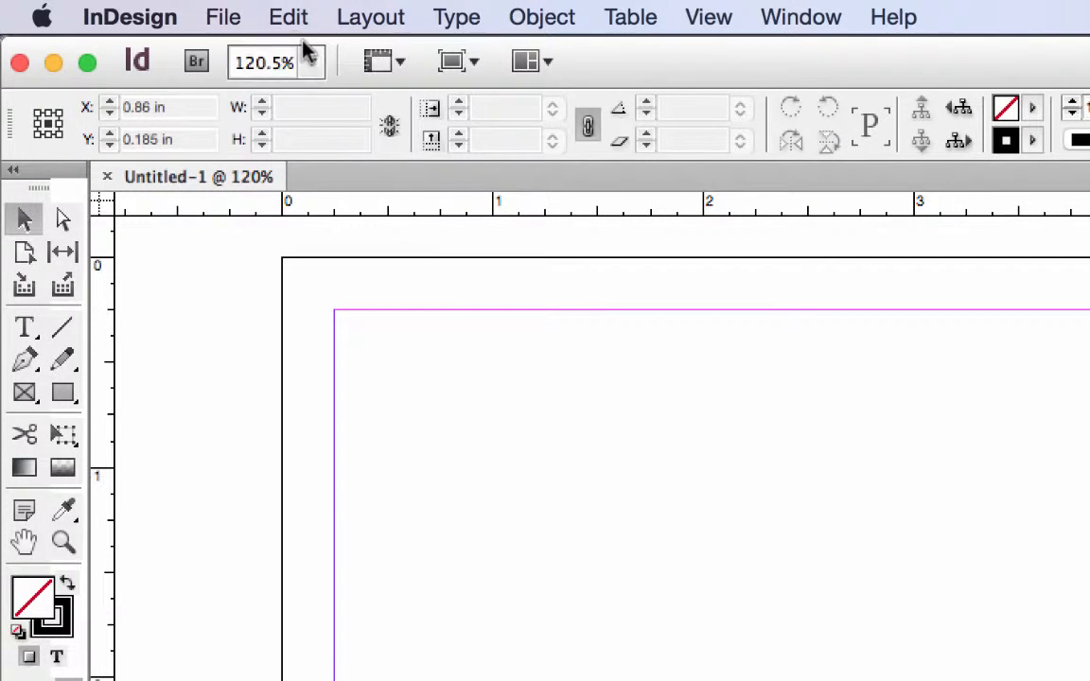
Step: Place the P4_bwwPostcard TIFF from the Sample folder's P4_wwPostcard subfolder at the upper-left corner of page 1 and deselect it
left_click(223, 19)
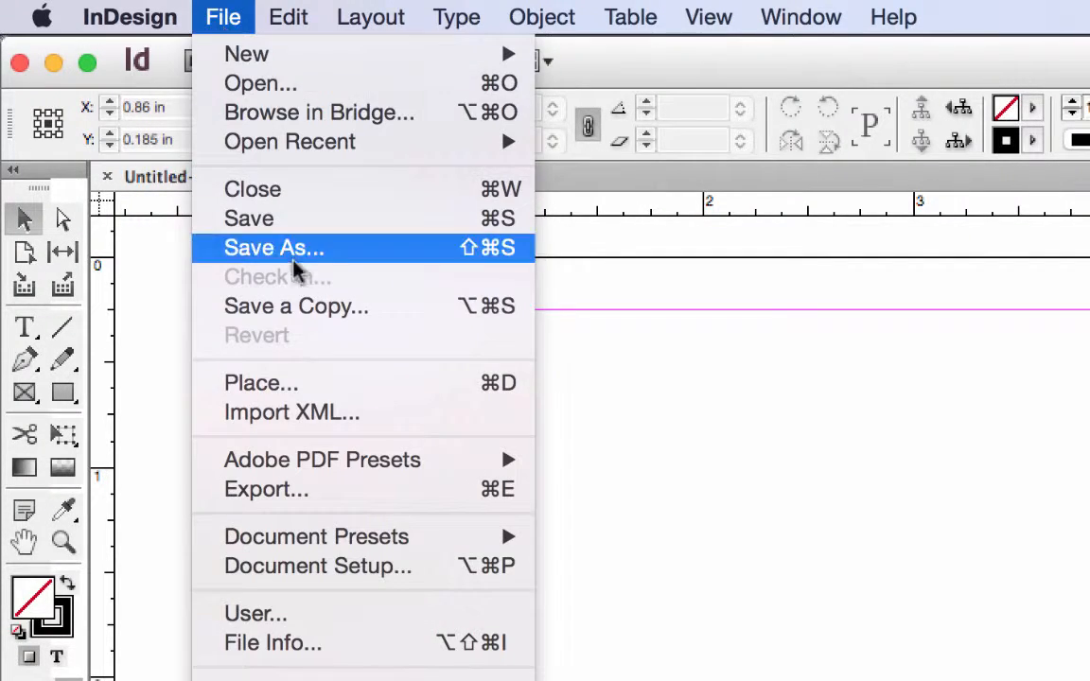
left_click(324, 382)
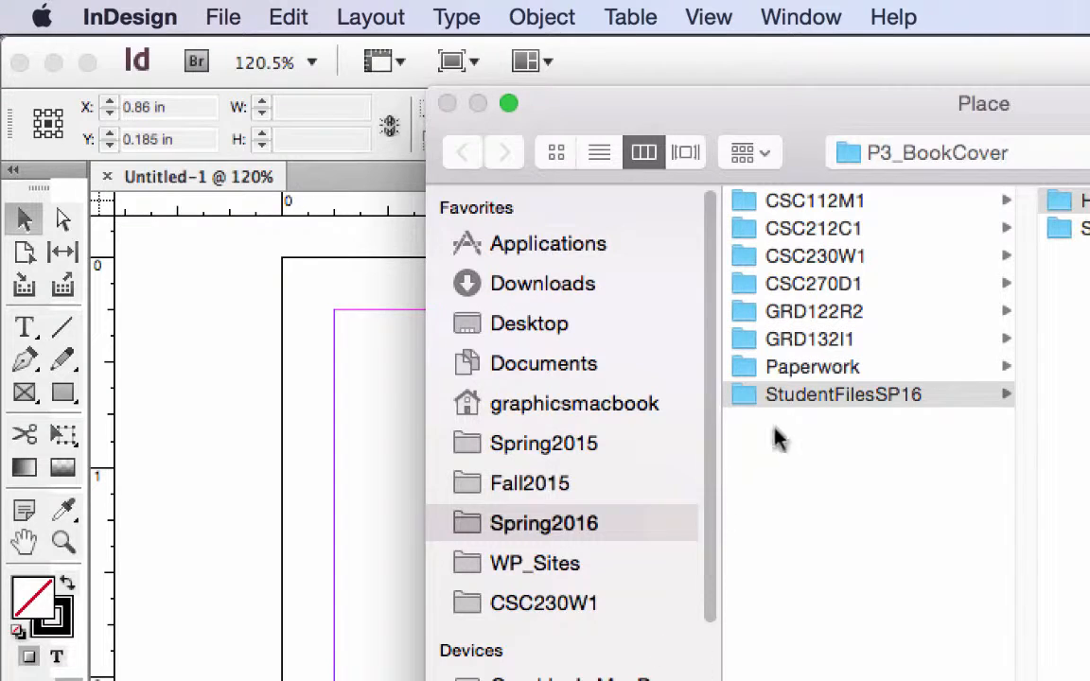
left_click(863, 397)
left_click(1079, 228)
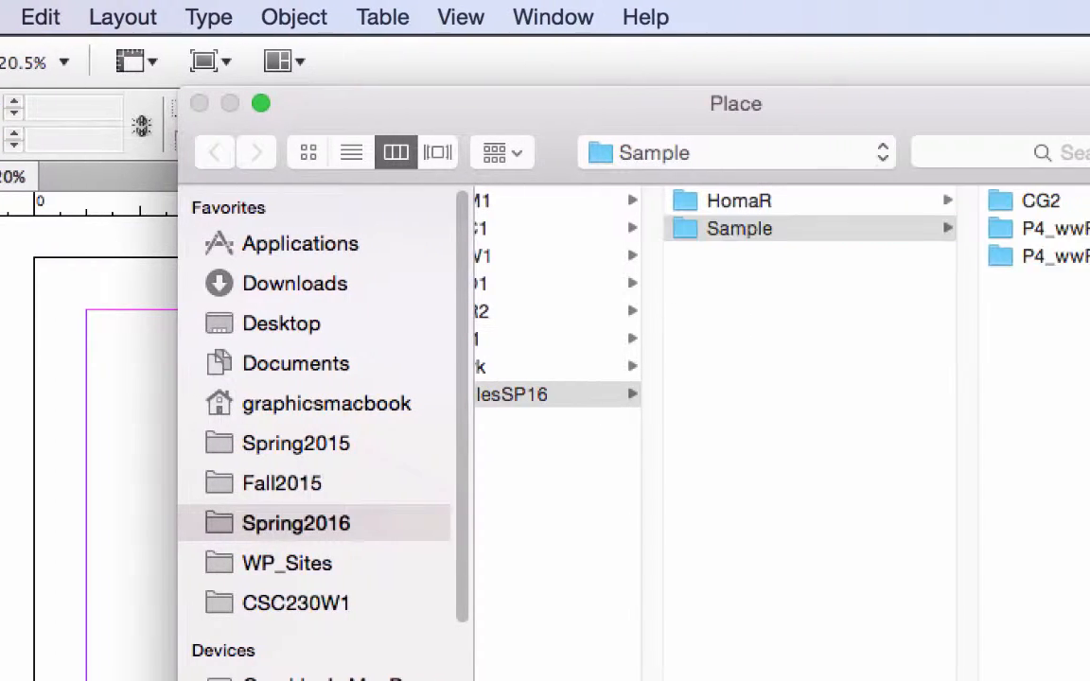
left_click(1031, 227)
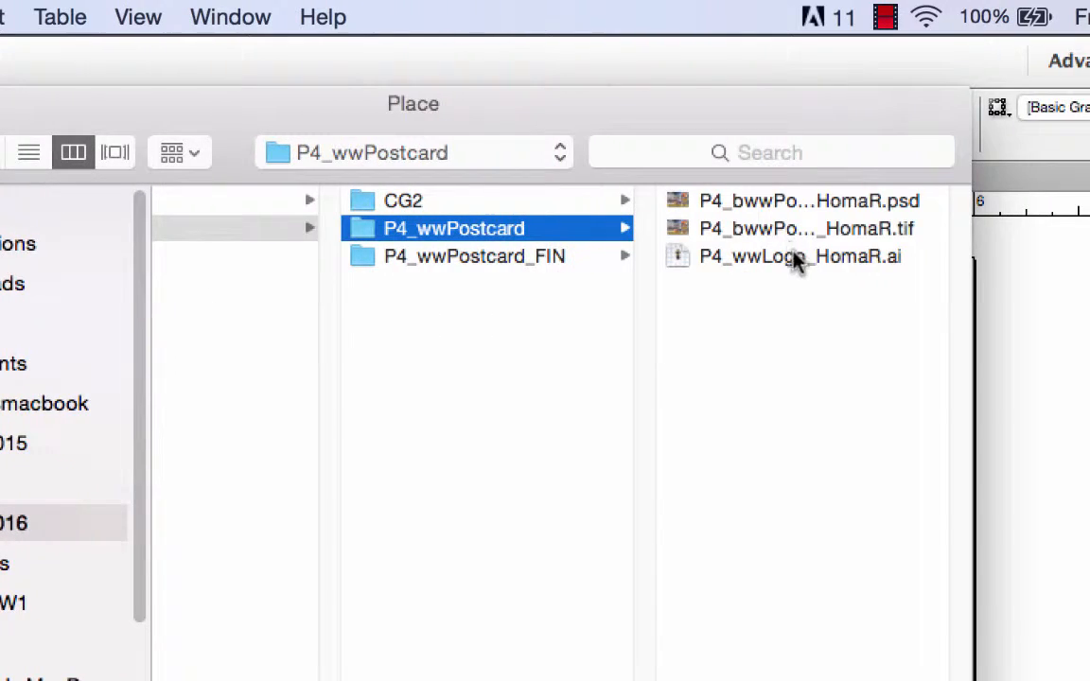
left_click(892, 233)
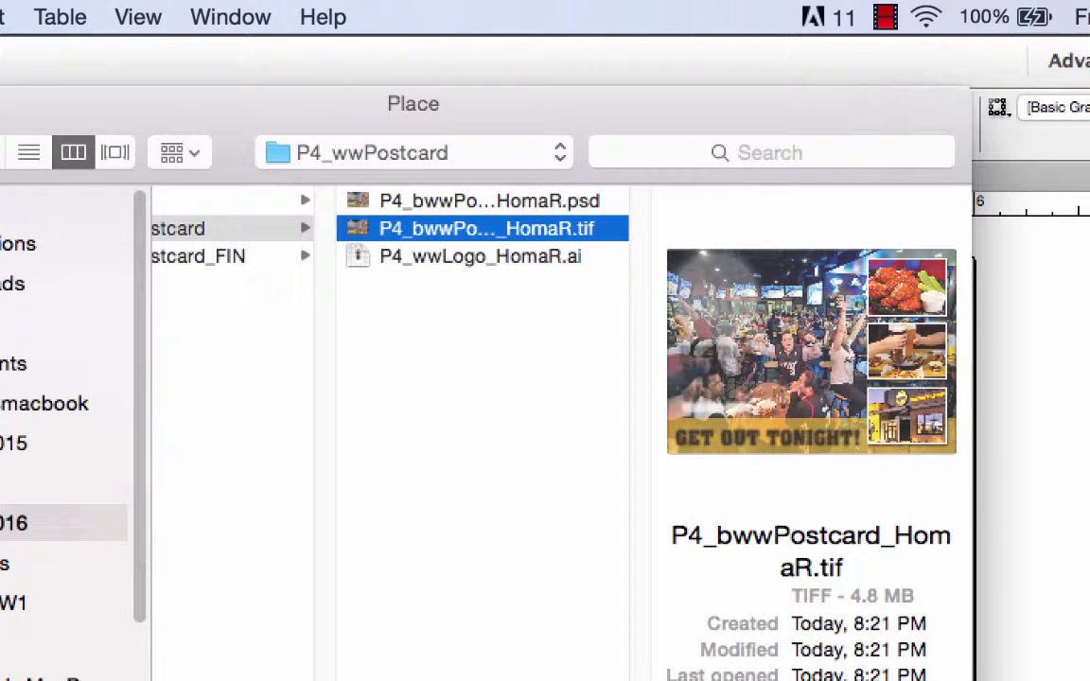
key("Return")
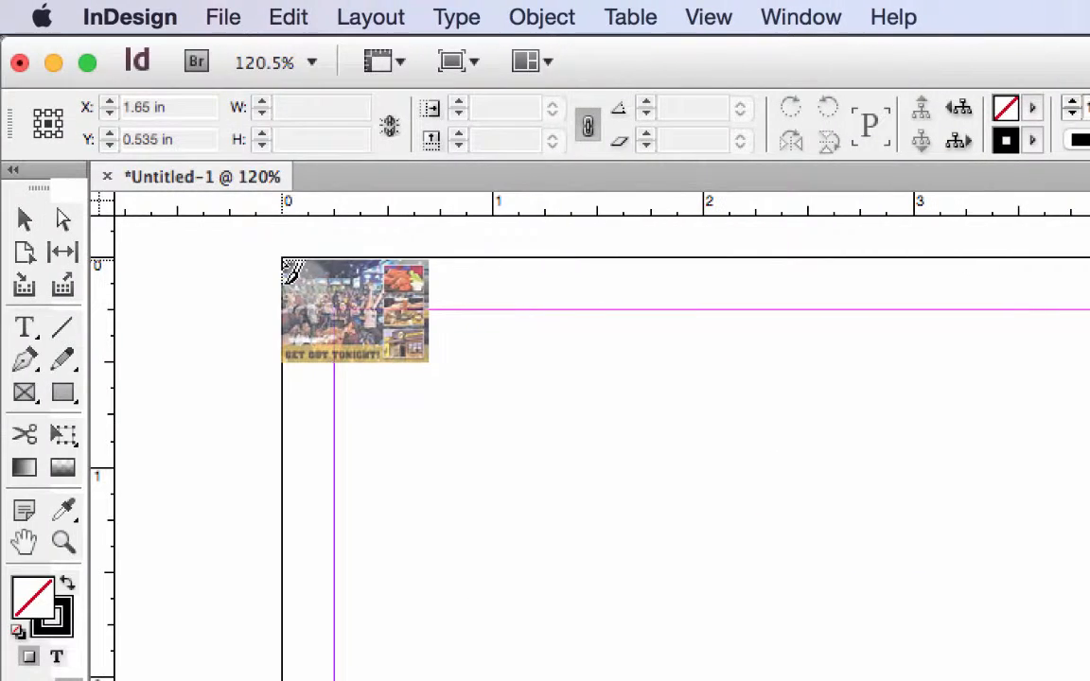
left_click(284, 258)
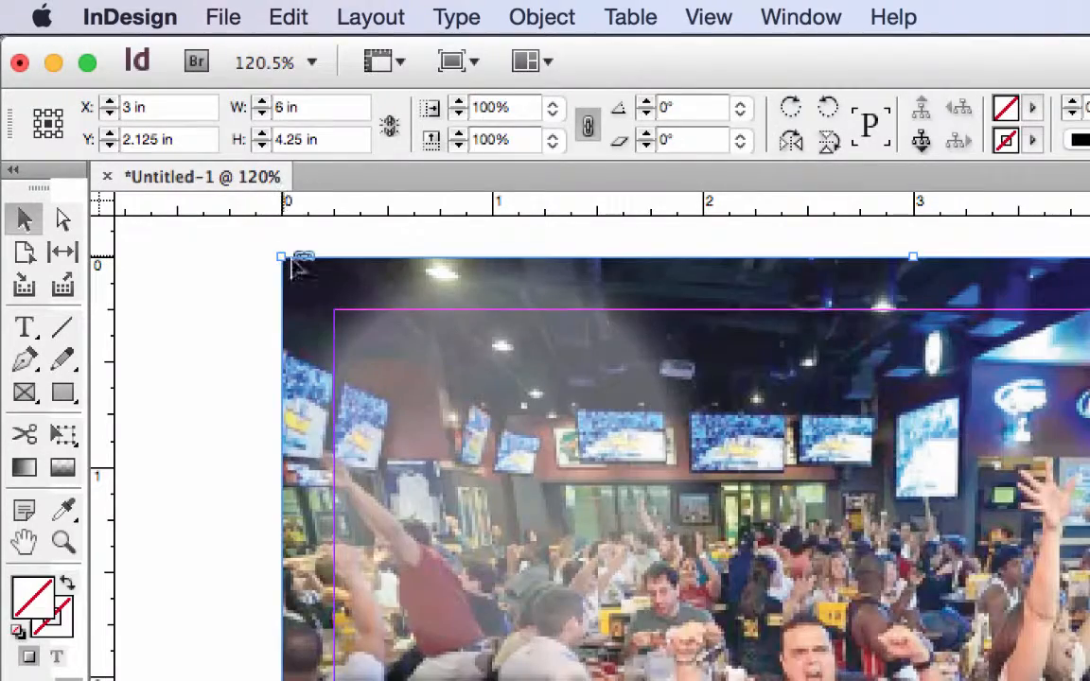
scroll(663, 444, "down", 3)
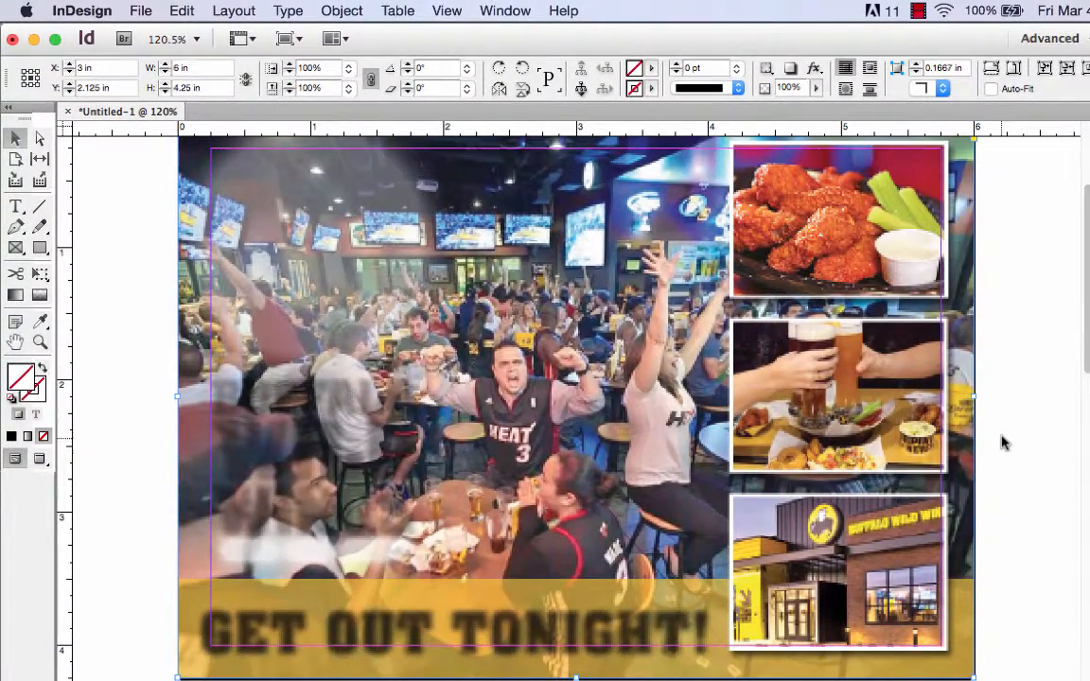
left_click(1006, 440)
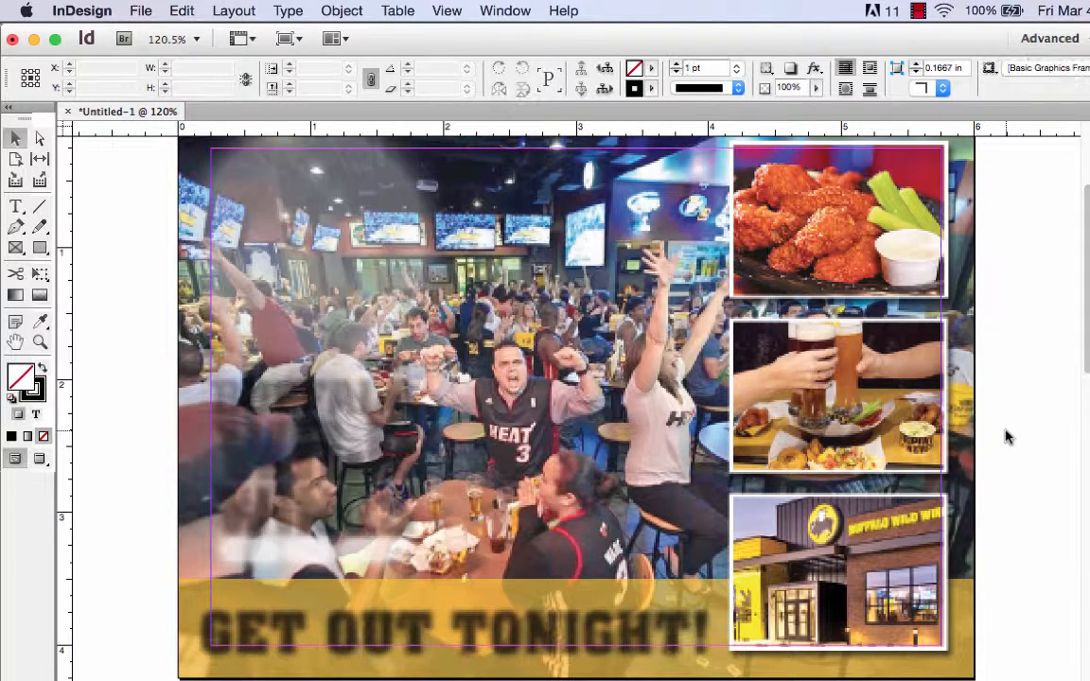
Step: Look at the Layers panel and close it, and show the Links panel to examine the placed image's link
key("F7")
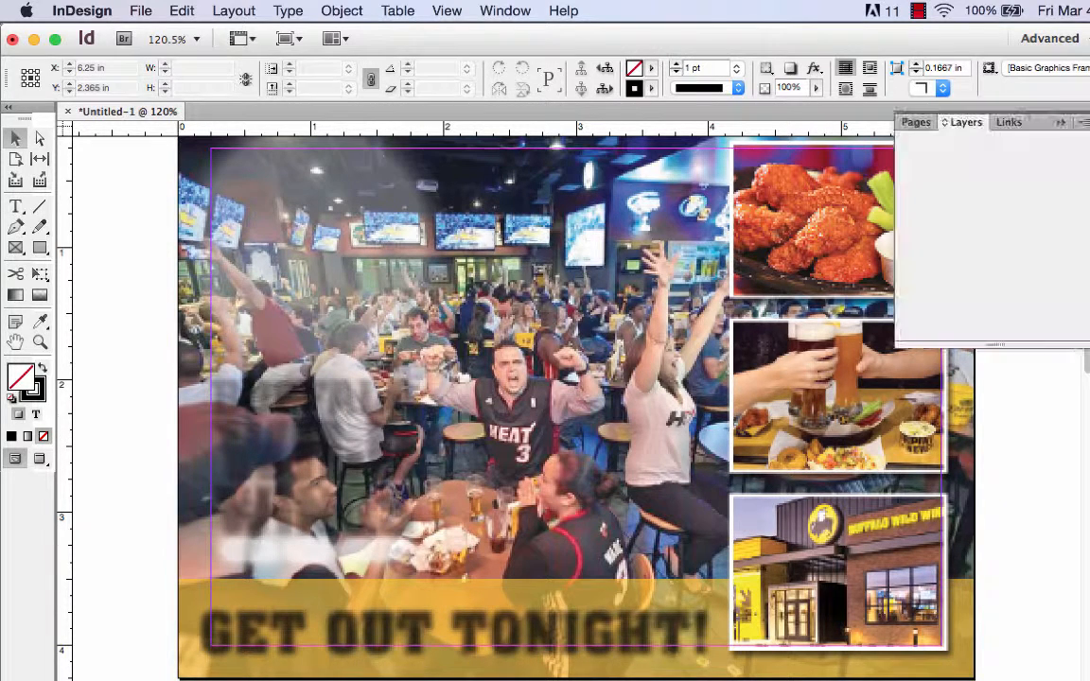
left_click(1059, 126)
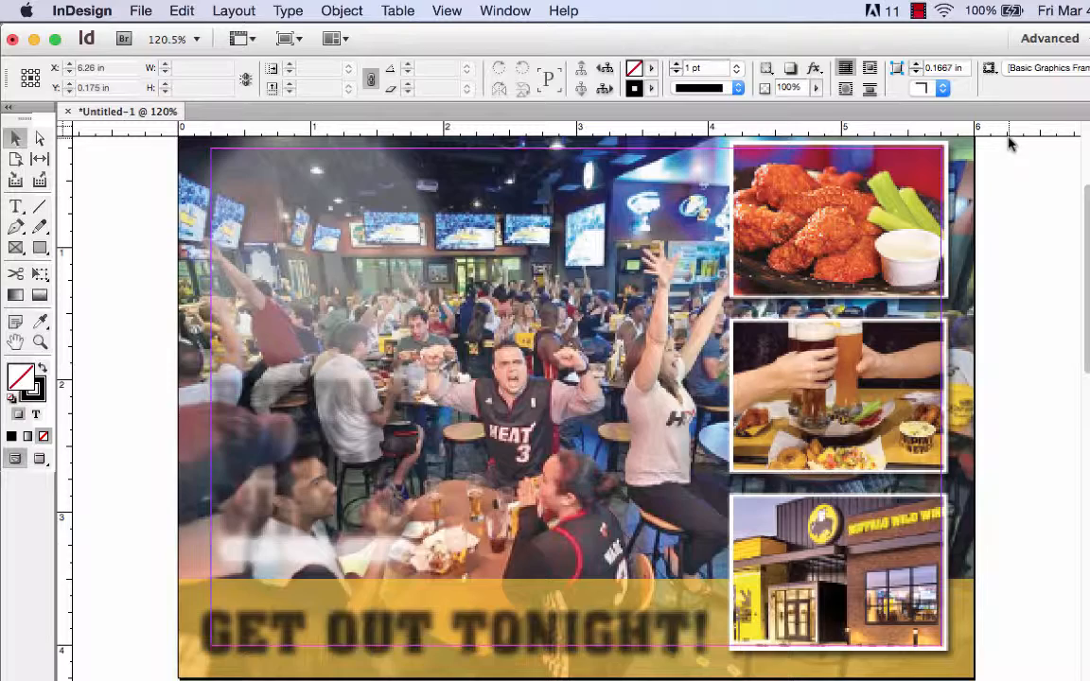
key("super+shift+d")
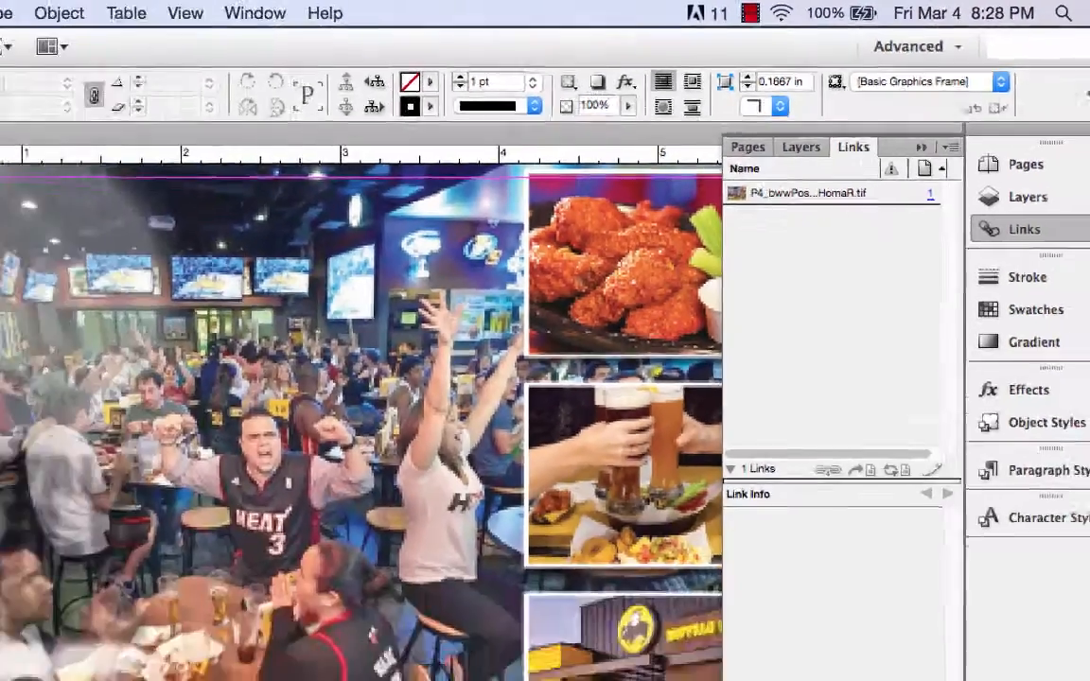
Step: Save the postcard document under the P4_bwwPostcard artwork's file name in the Sample folder's P4_wwPostcard subfolder
key("super+s")
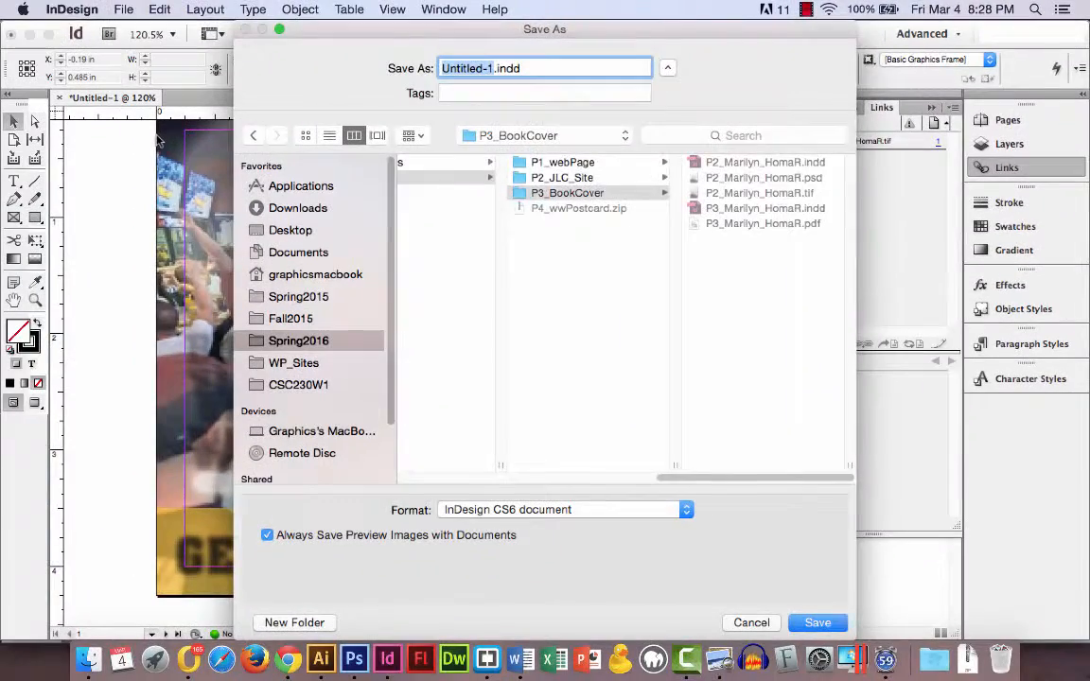
scroll(491, 179, "left", 5)
left_click(491, 178)
left_click(648, 178)
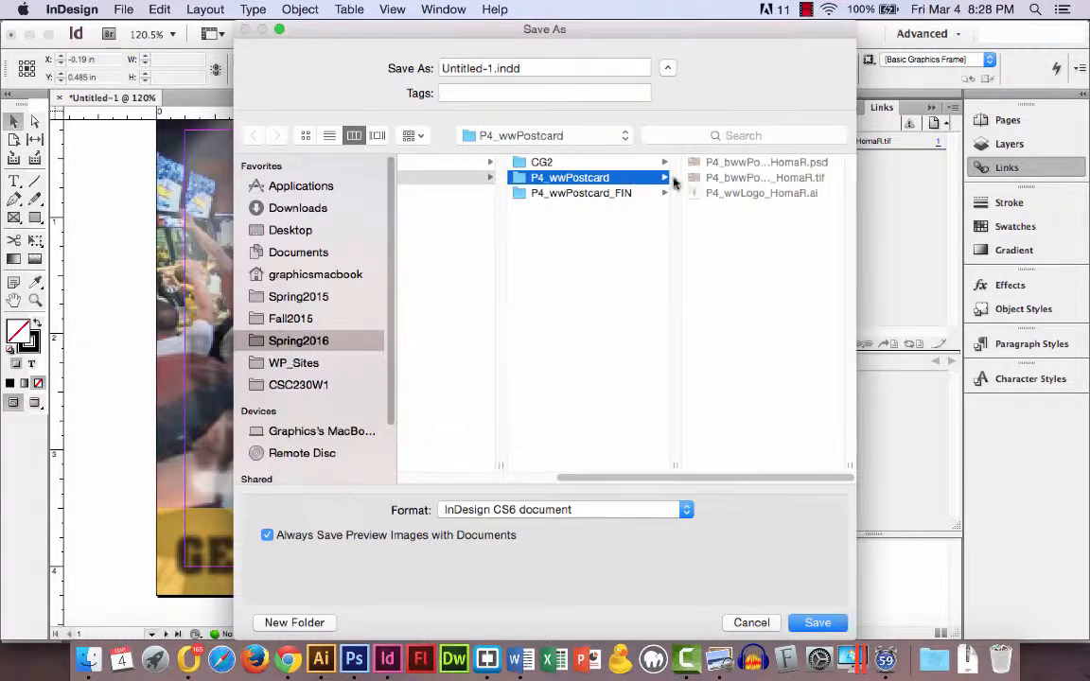
left_click(795, 165)
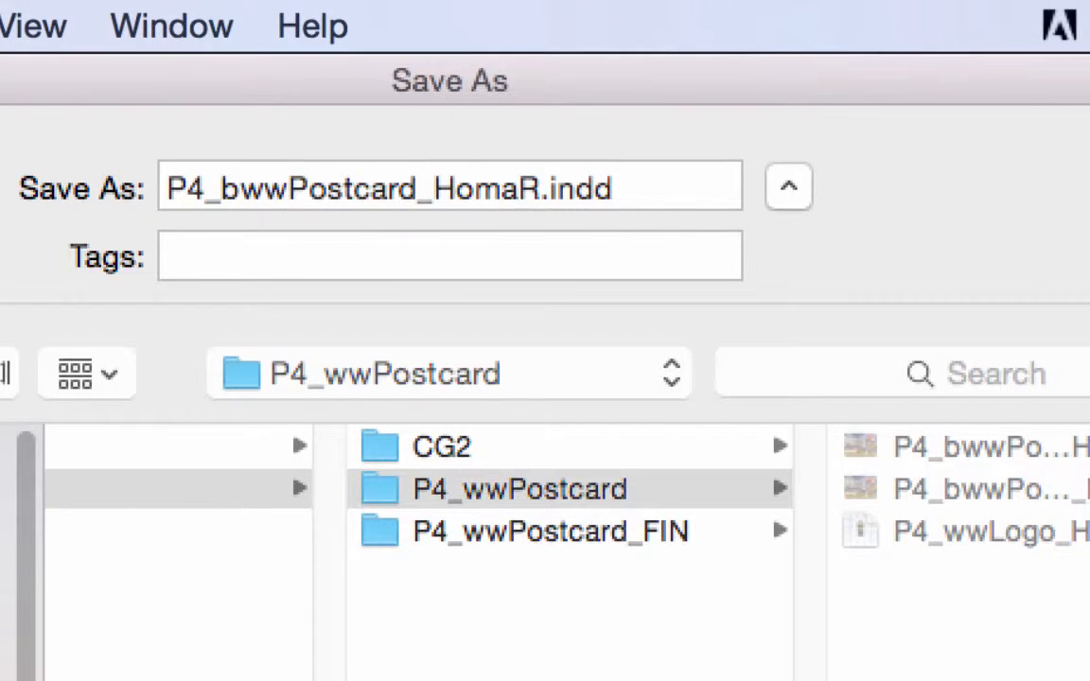
key("Return")
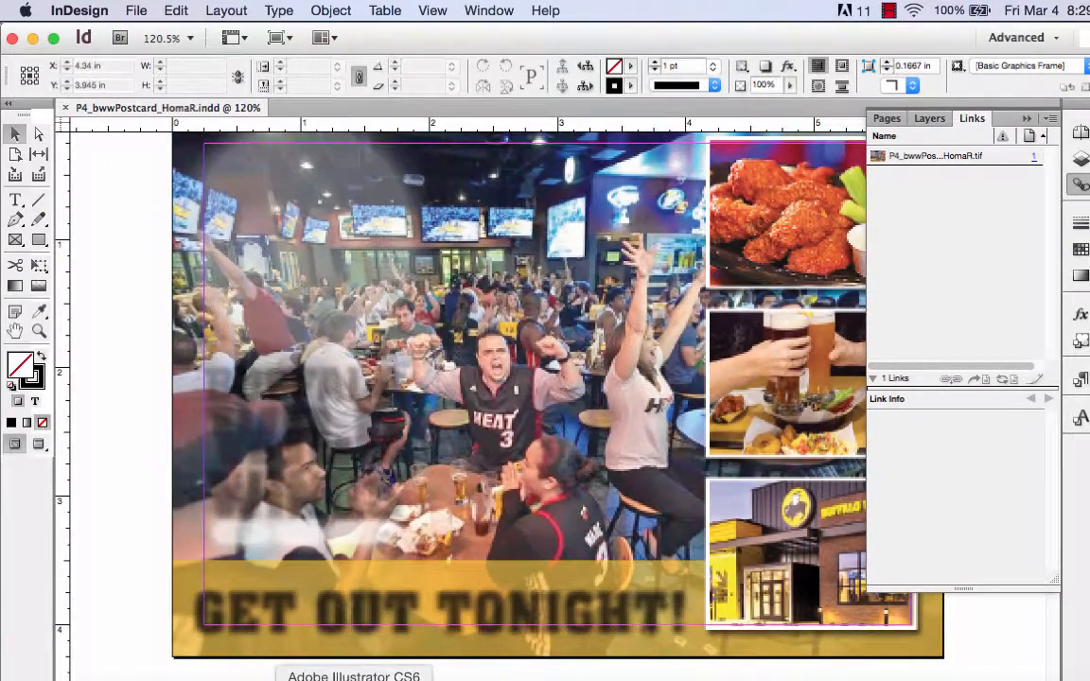
Step: Switch to Illustrator and copy the entire Buffalo Wild Wings logo into a new Letter-size document
left_click(354, 679)
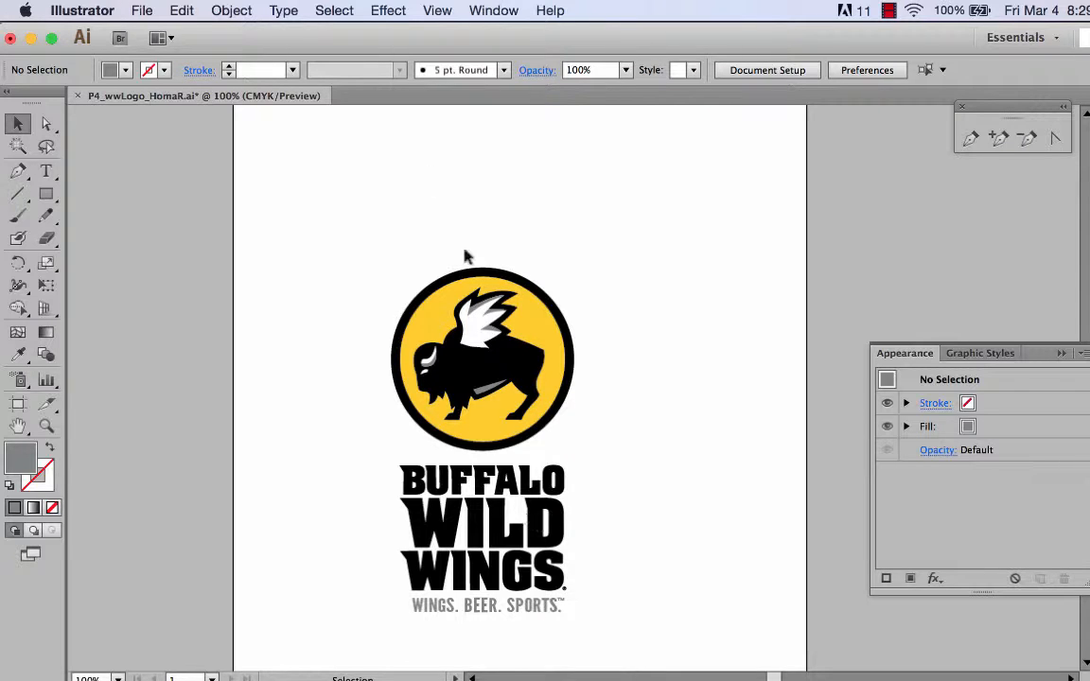
left_click_drag(313, 205, 650, 633)
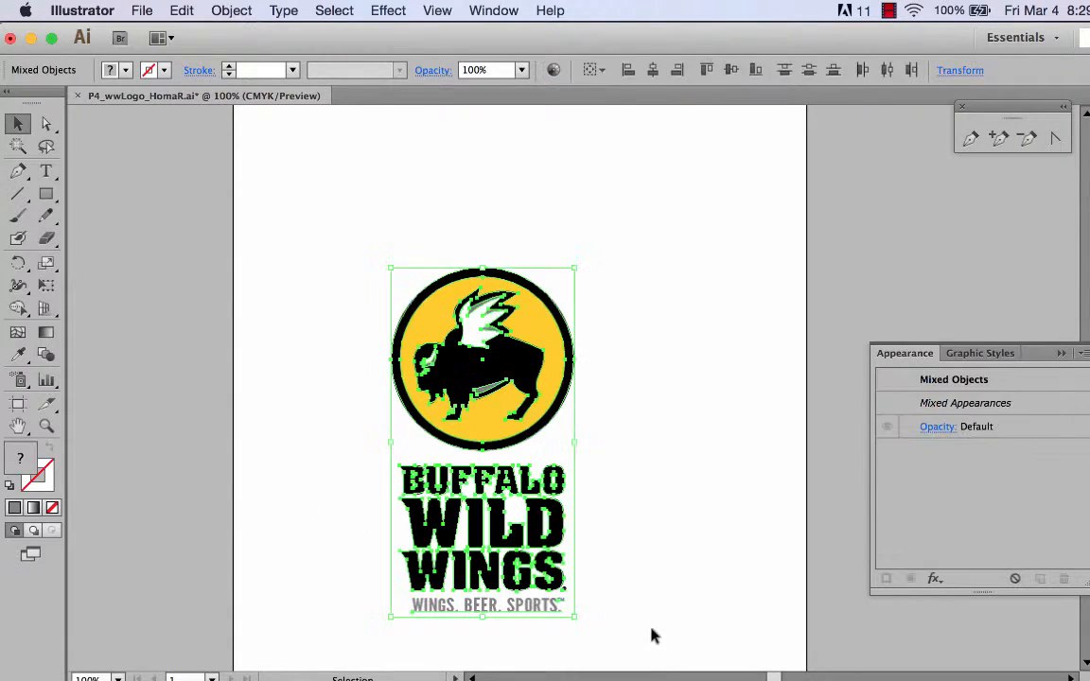
left_click(142, 10)
left_click(151, 34)
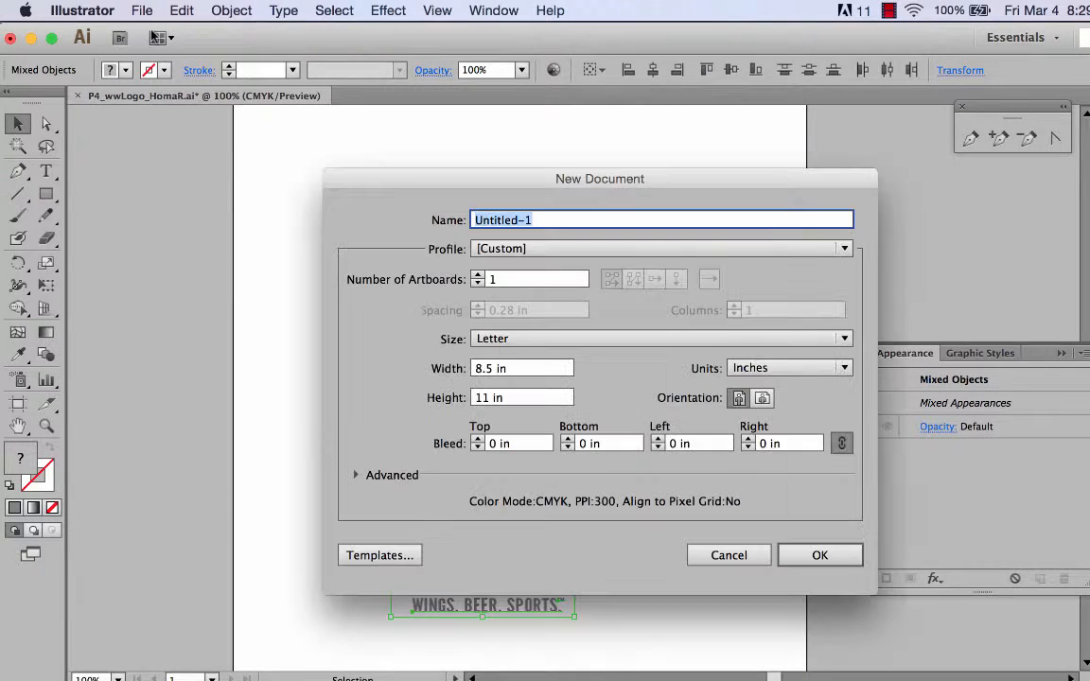
left_click(801, 551)
key("super+v")
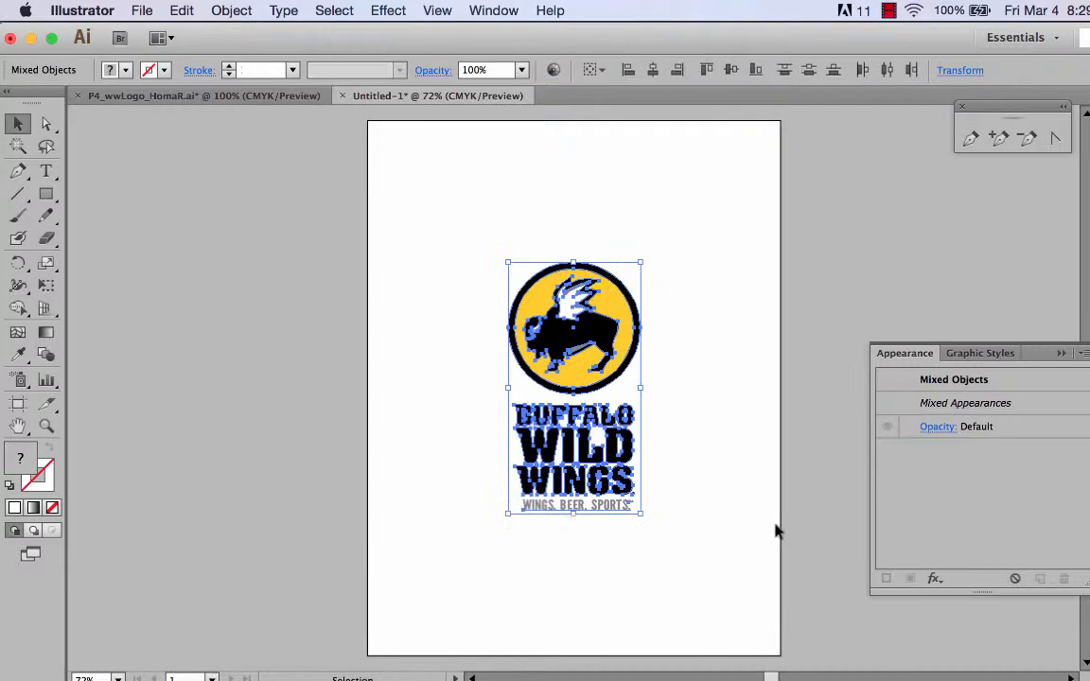
Step: Scale the pasted logo down proportionally to a little over half its size, shift it slightly right, and deselect it
left_click_drag(640, 513, 582, 436)
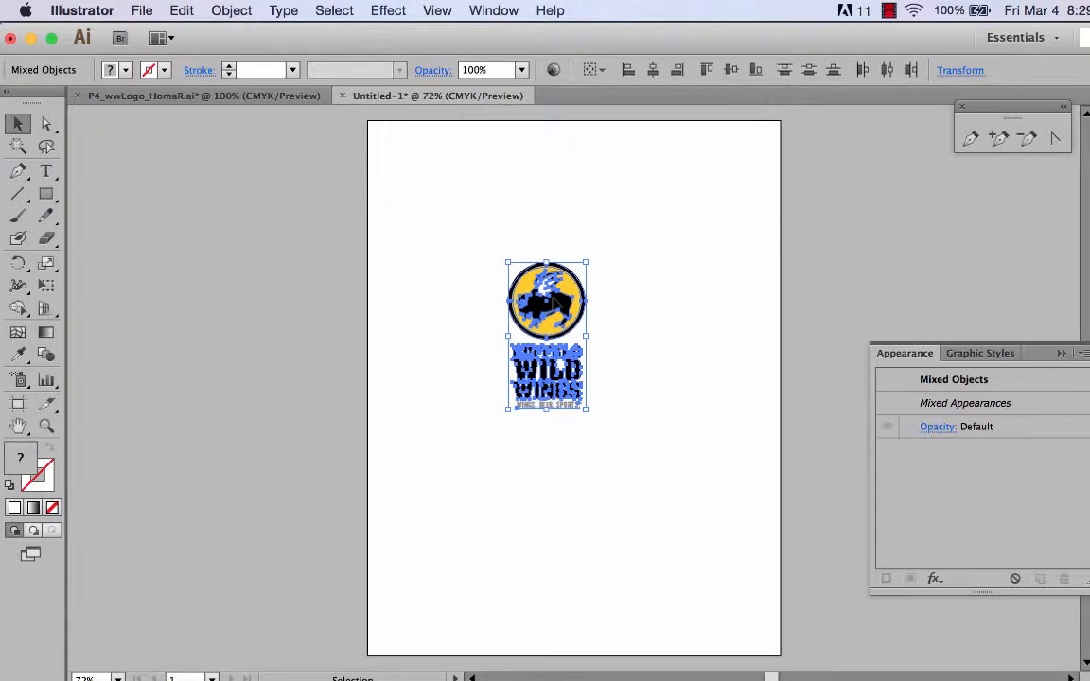
left_click_drag(567, 302, 583, 299)
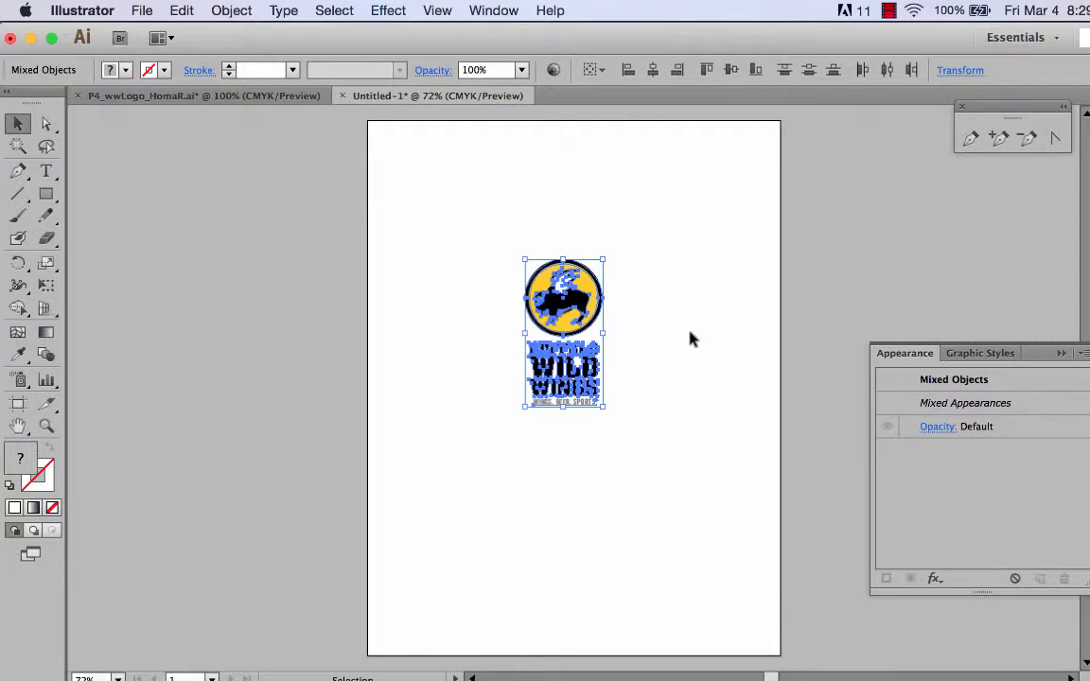
left_click(719, 465)
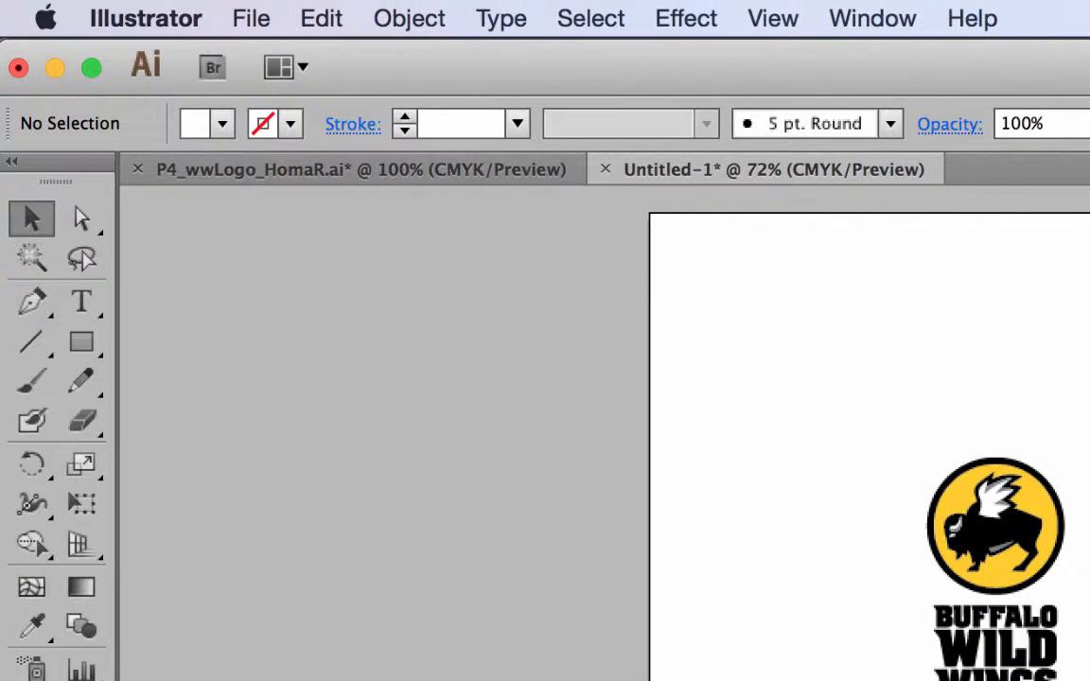
Step: Set up saving the new logo document in the Sample folder's P4_wwPostcard subfolder as Illustrator EPS
left_click(254, 21)
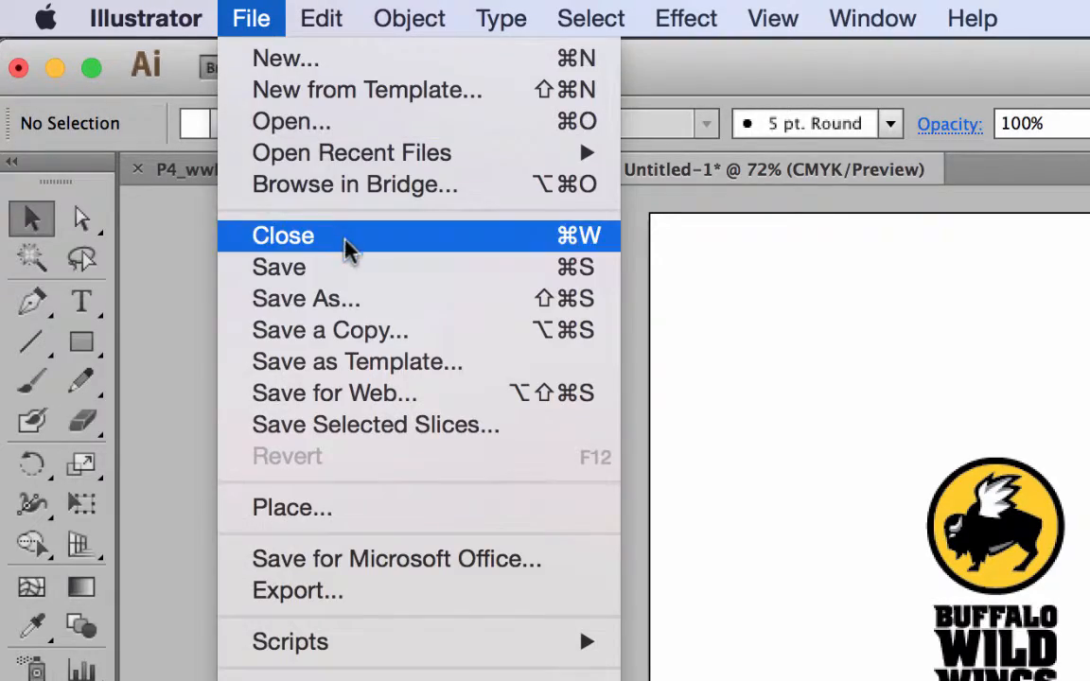
left_click(360, 305)
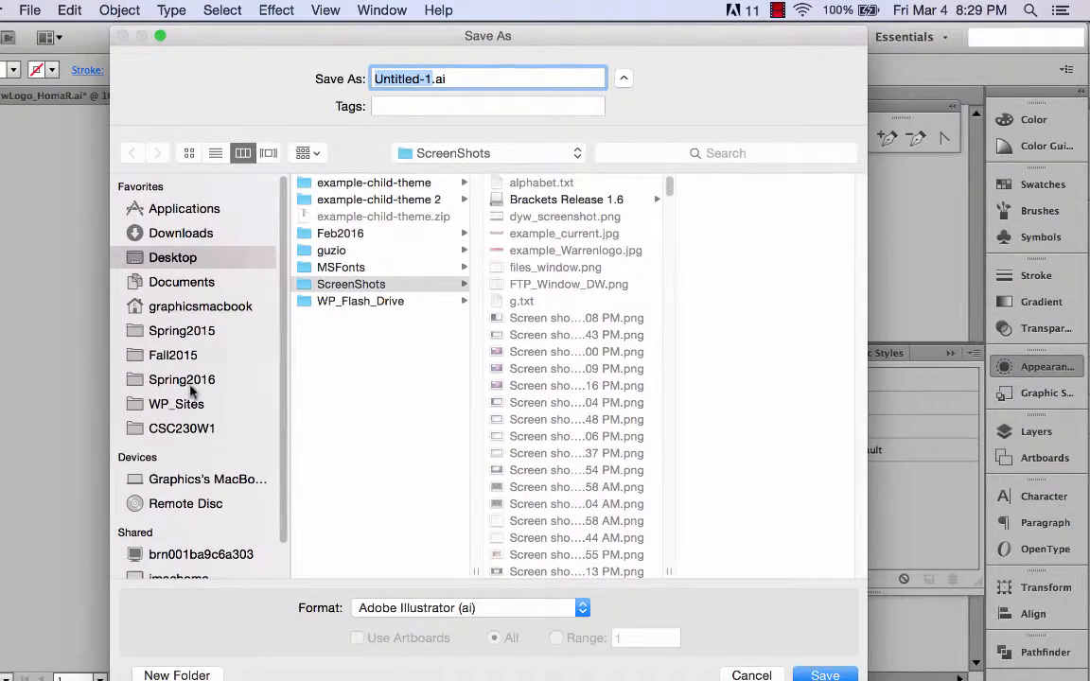
left_click(530, 672)
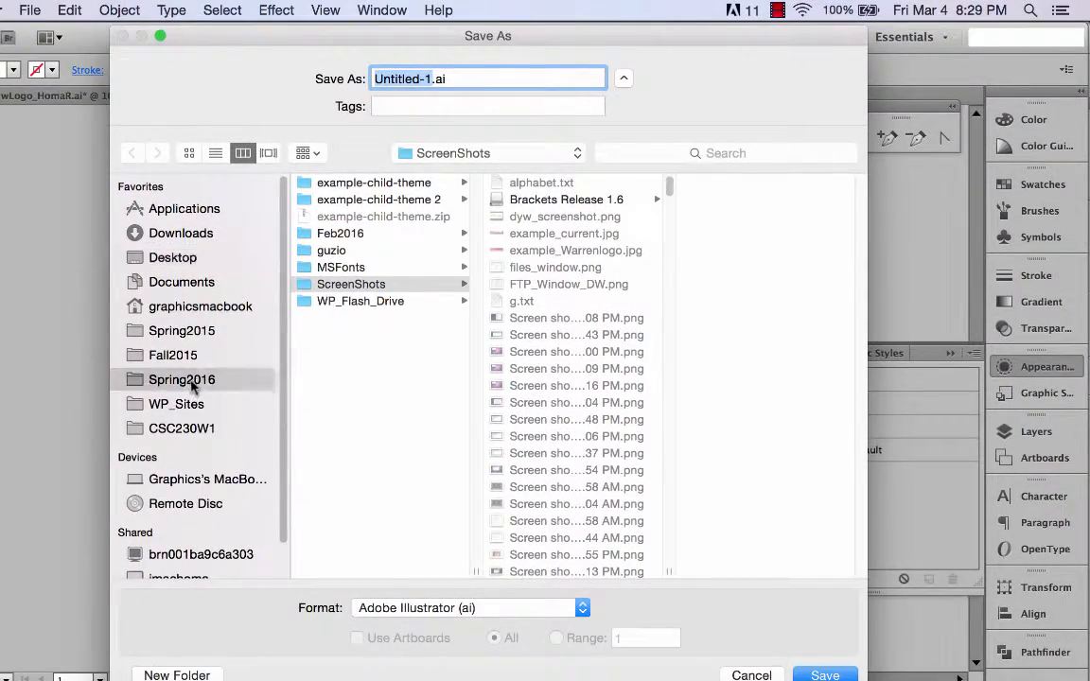
left_click(192, 384)
left_click(359, 301)
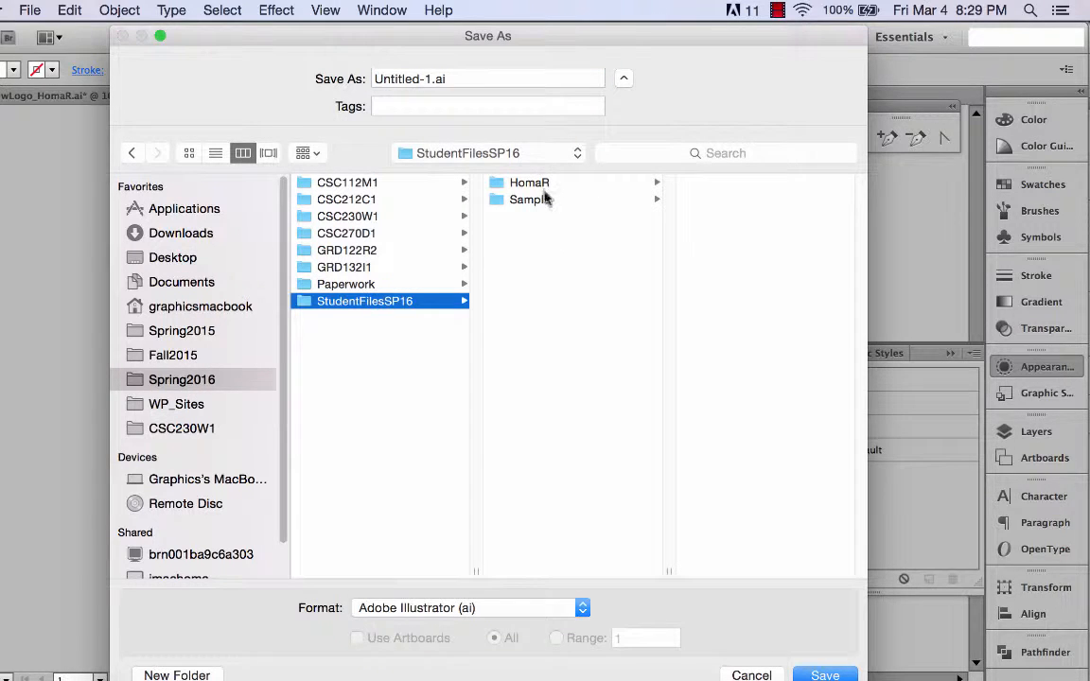
left_click(530, 199)
left_click(747, 201)
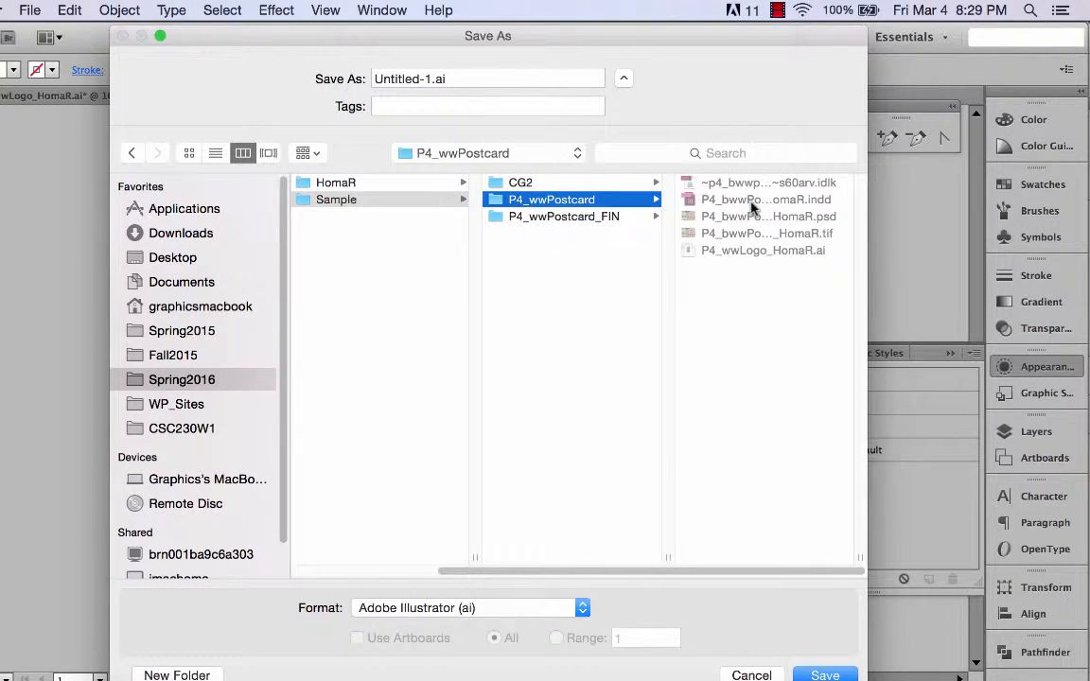
left_click(545, 609)
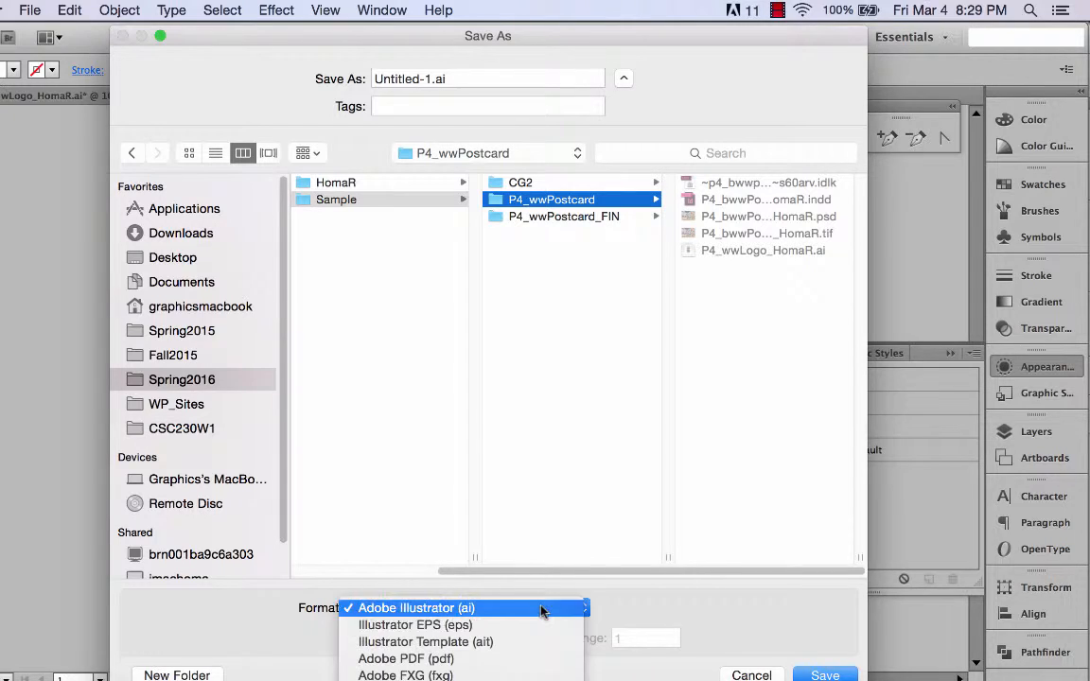
left_click(546, 624)
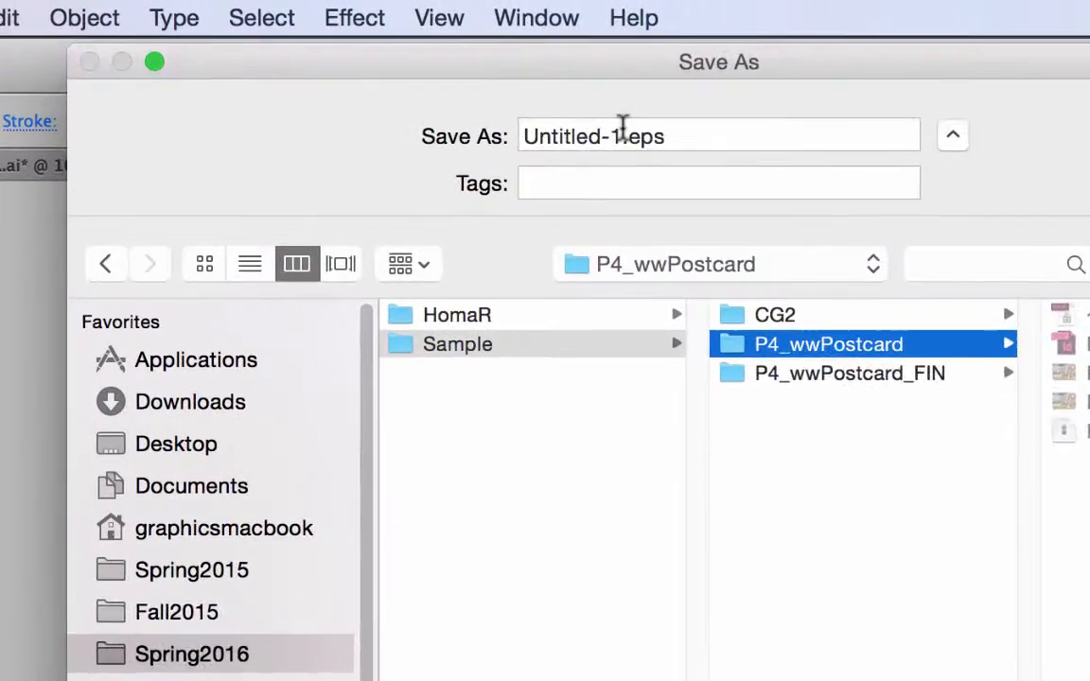
Step: Name the logo file bwwLogo_black and save it with the Illustrator CS6 EPS options as offered
left_click_drag(430, 79, 387, 79)
left_click_drag(602, 154, 578, 154)
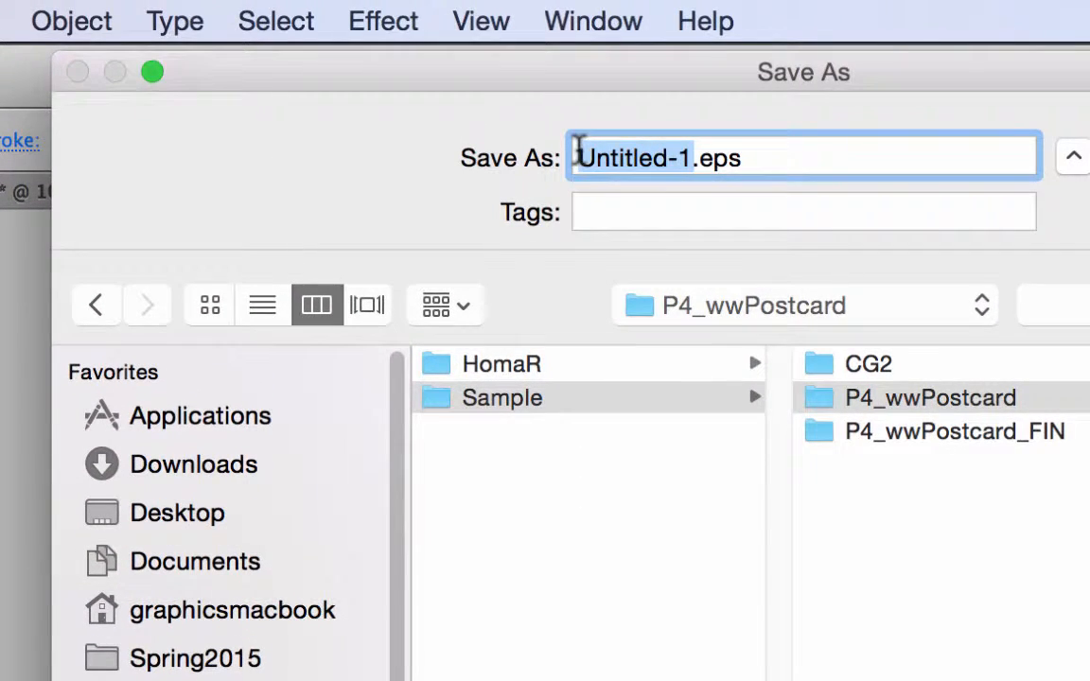
type("bww")
type("Logo_")
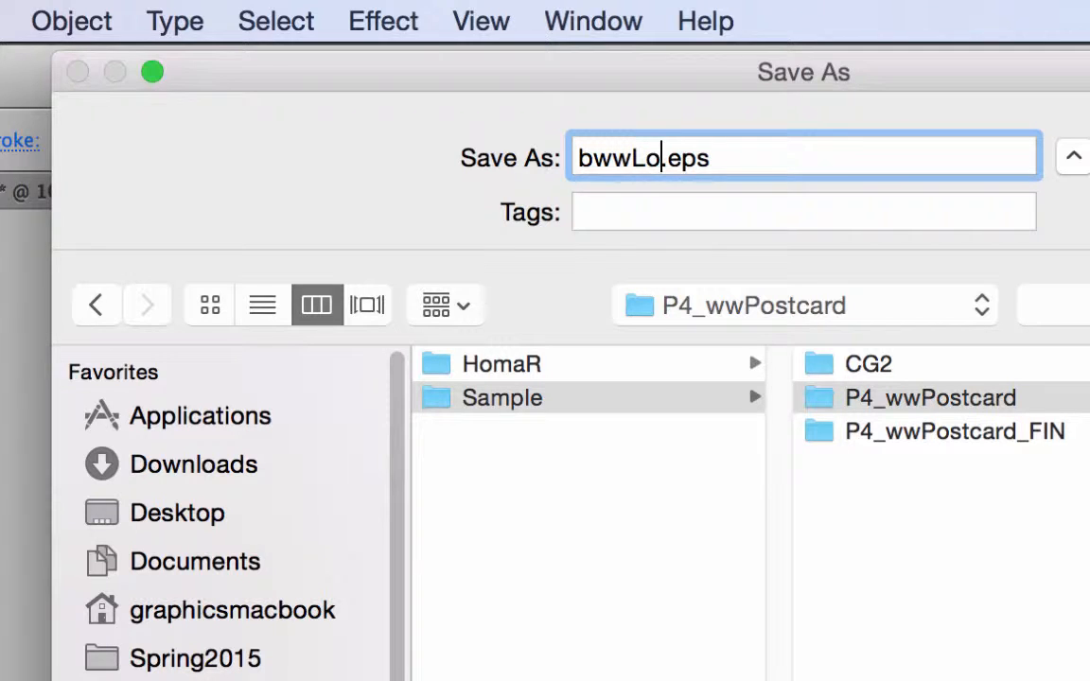
type("black")
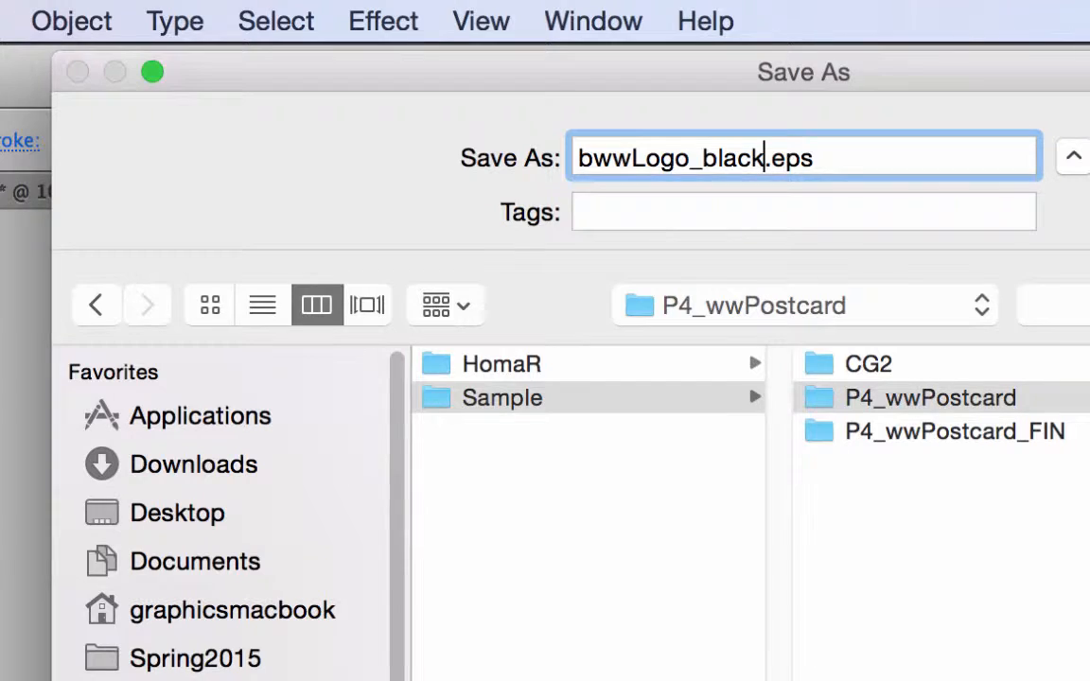
key("Return")
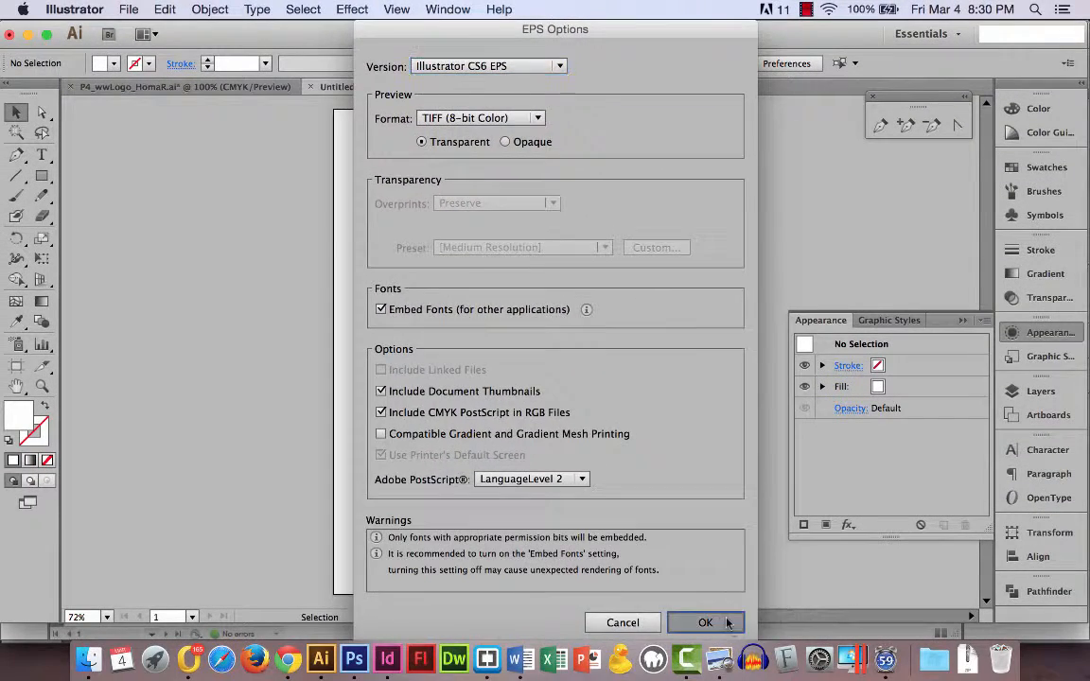
left_click(727, 621)
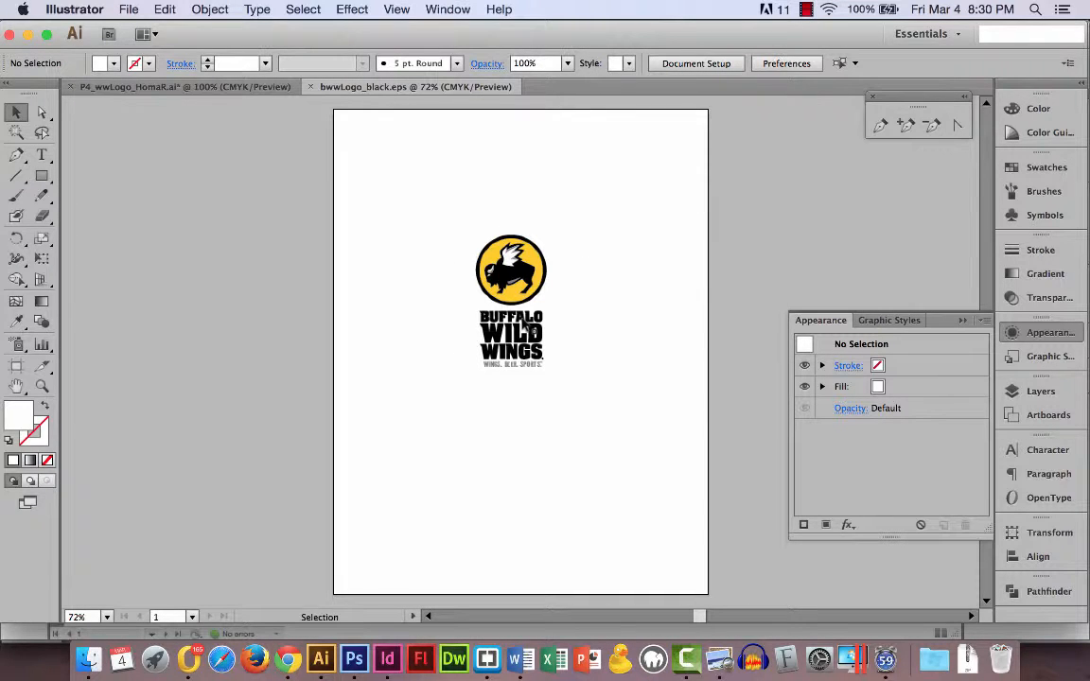
Step: Fill the black BUFFALO WILD WINGS lettering below the emblem with white, leaving the tagline out of the selection
left_click(41, 386)
left_click_drag(429, 197, 647, 423)
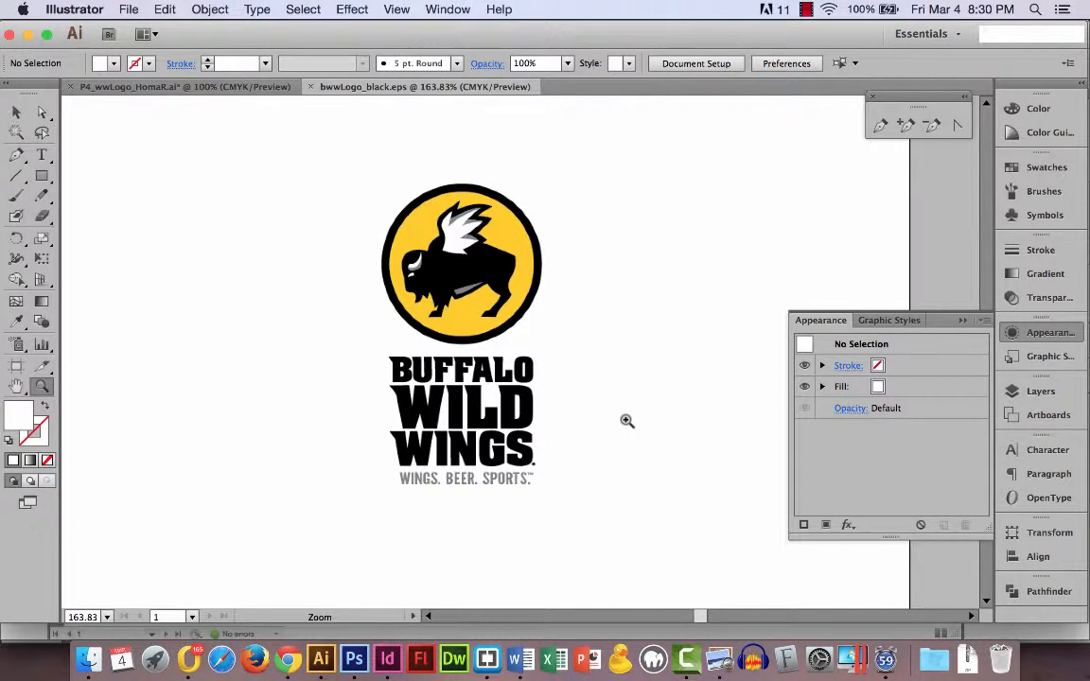
left_click(16, 111)
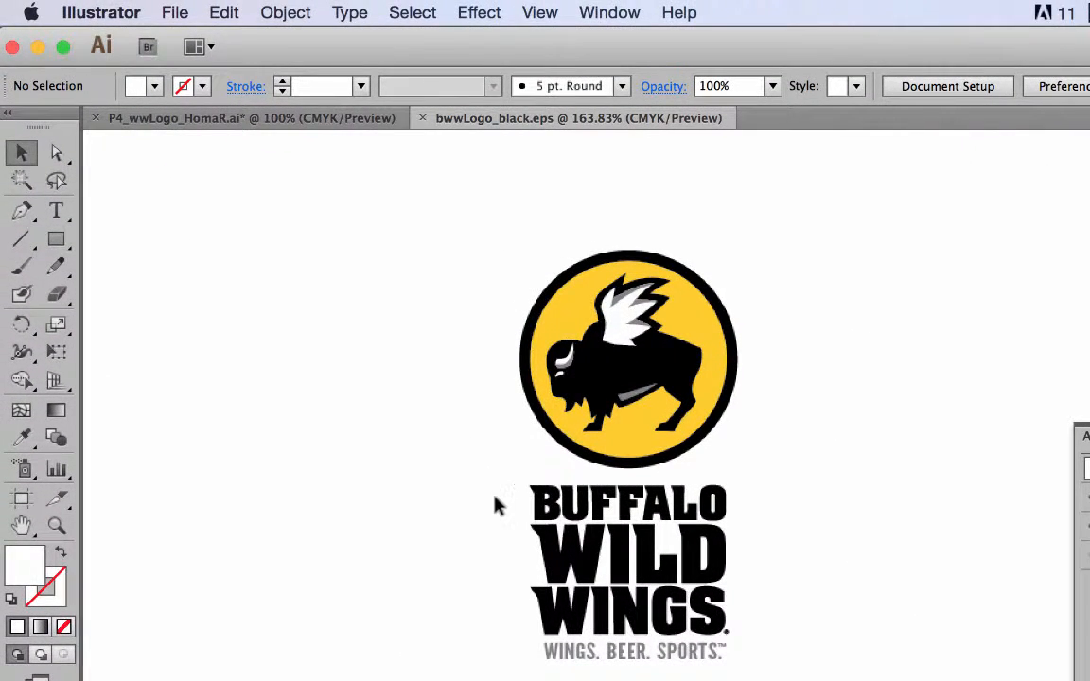
left_click_drag(465, 471, 711, 579)
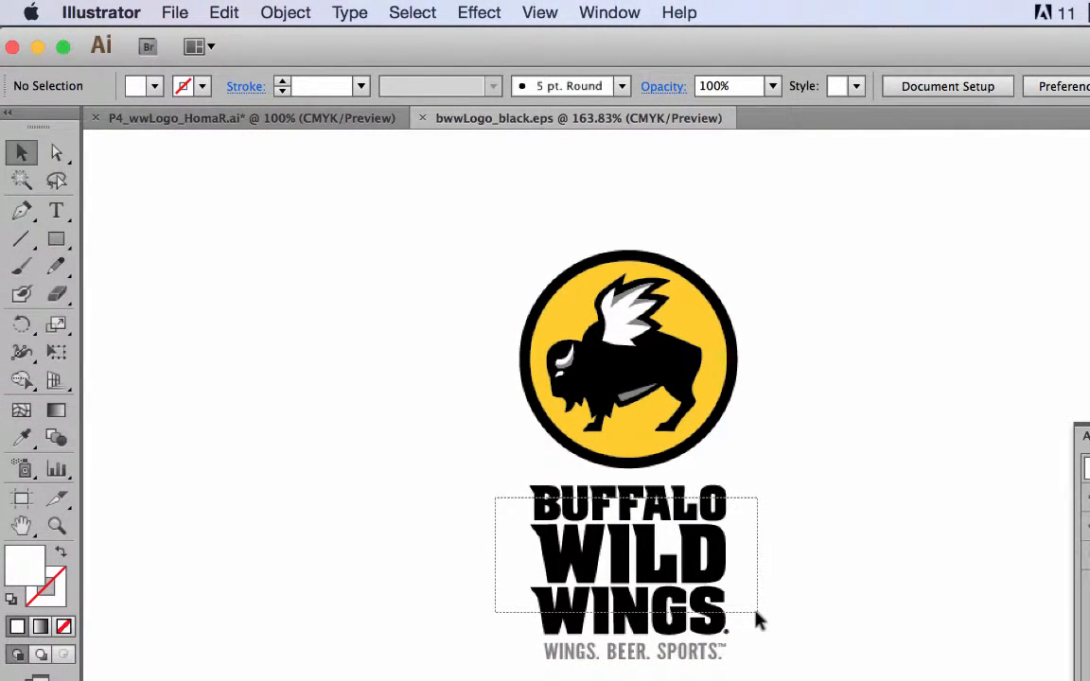
left_click_drag(757, 620, 769, 642)
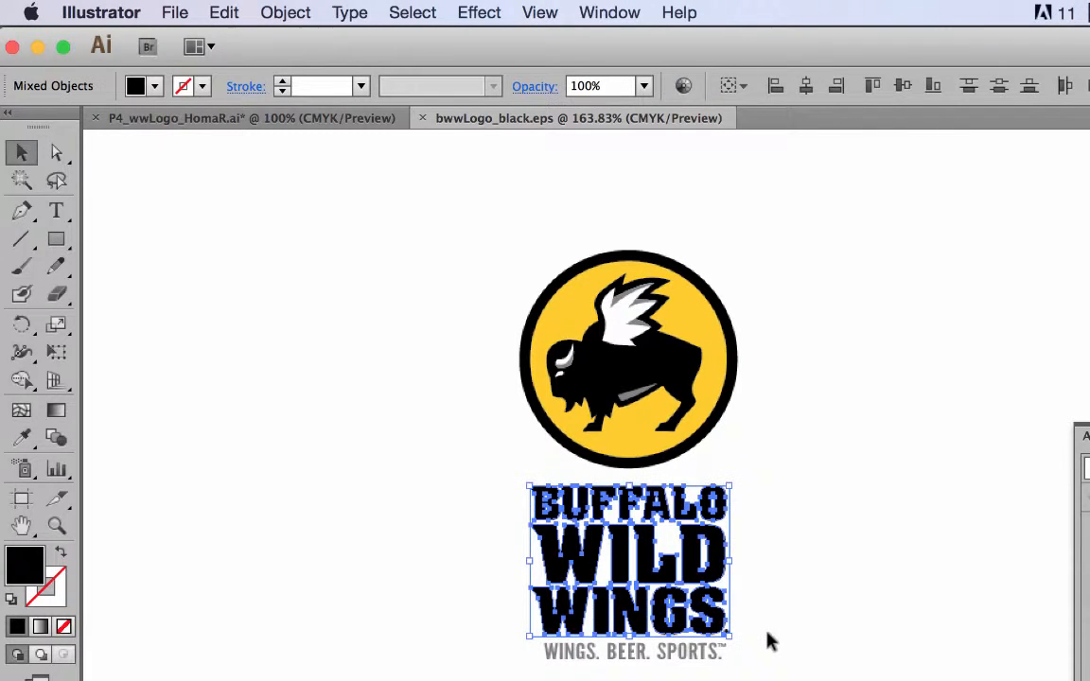
left_click(154, 86)
left_click(47, 126)
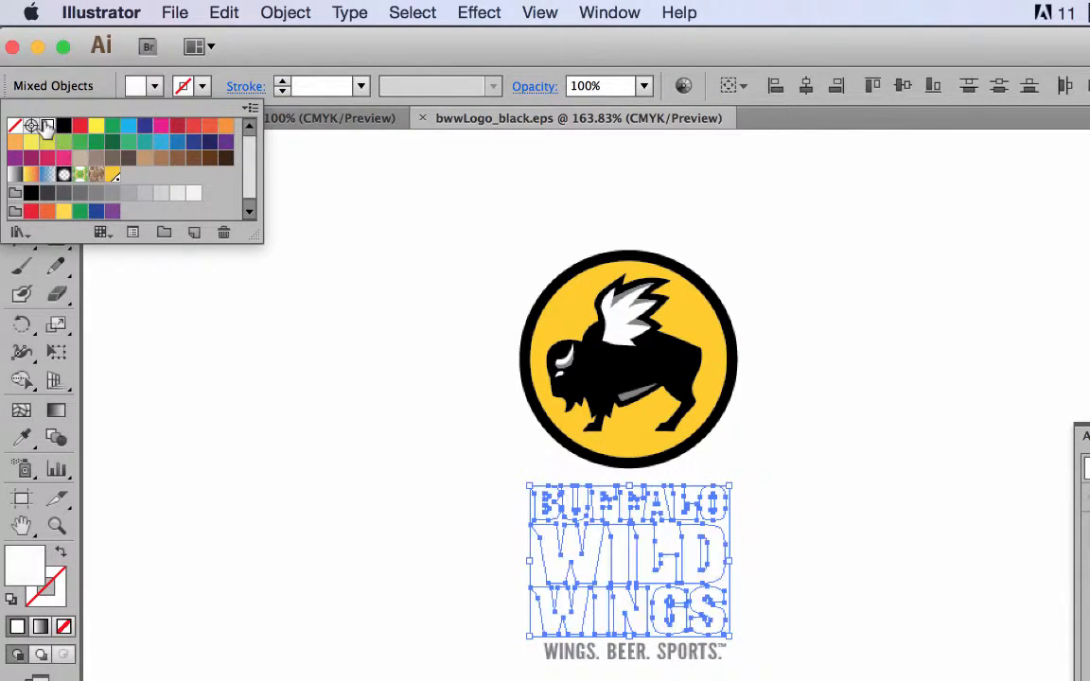
left_click(856, 509)
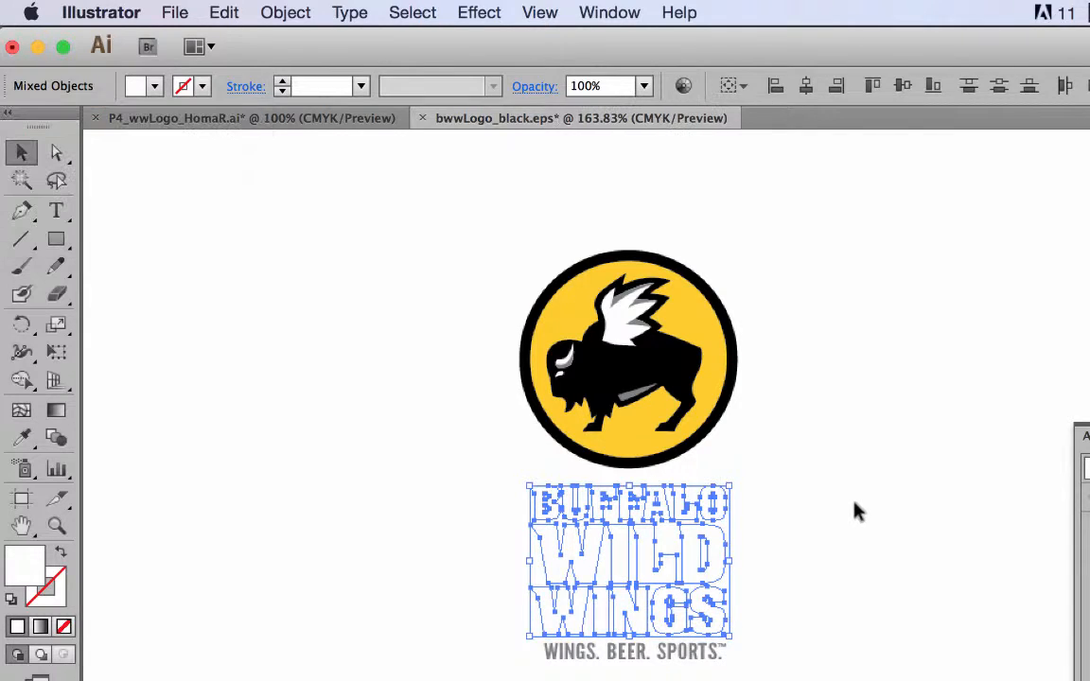
Step: Fill the gray WINGS. BEER. SPORTS. tagline with black
left_click(710, 655)
left_click_drag(517, 644, 689, 680)
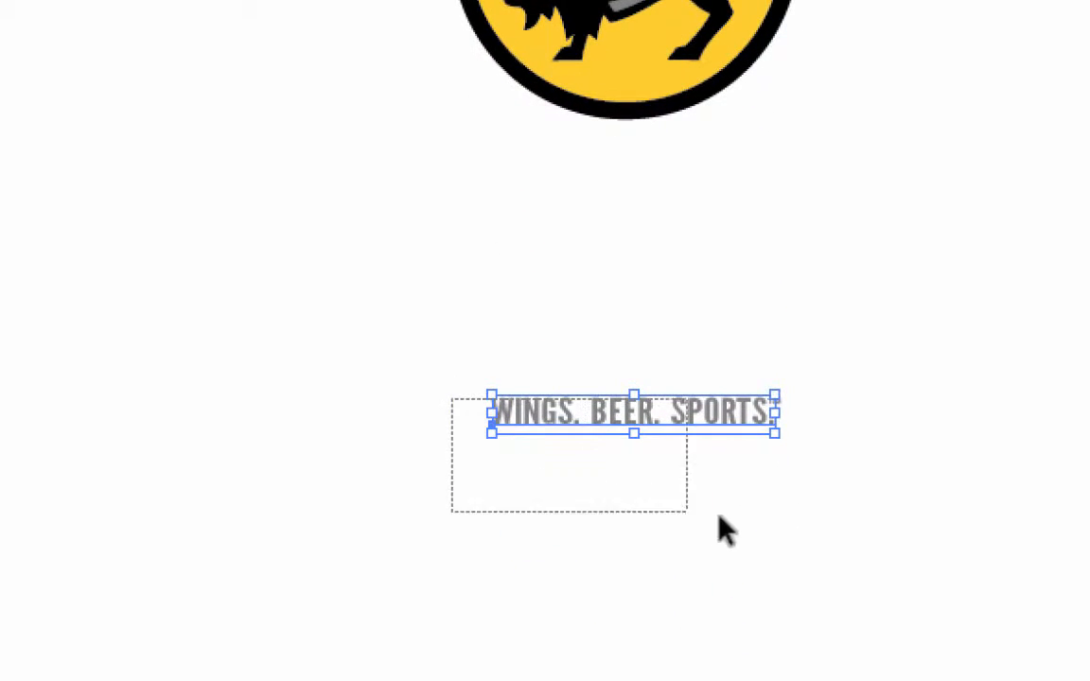
left_click_drag(719, 517, 787, 494)
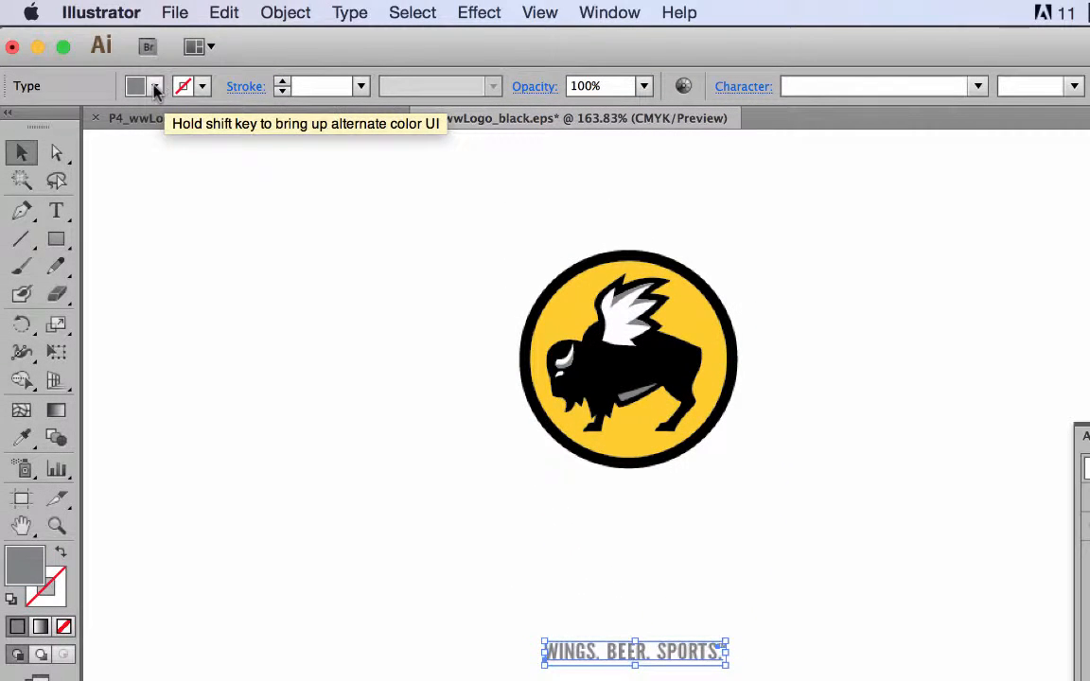
left_click(155, 87)
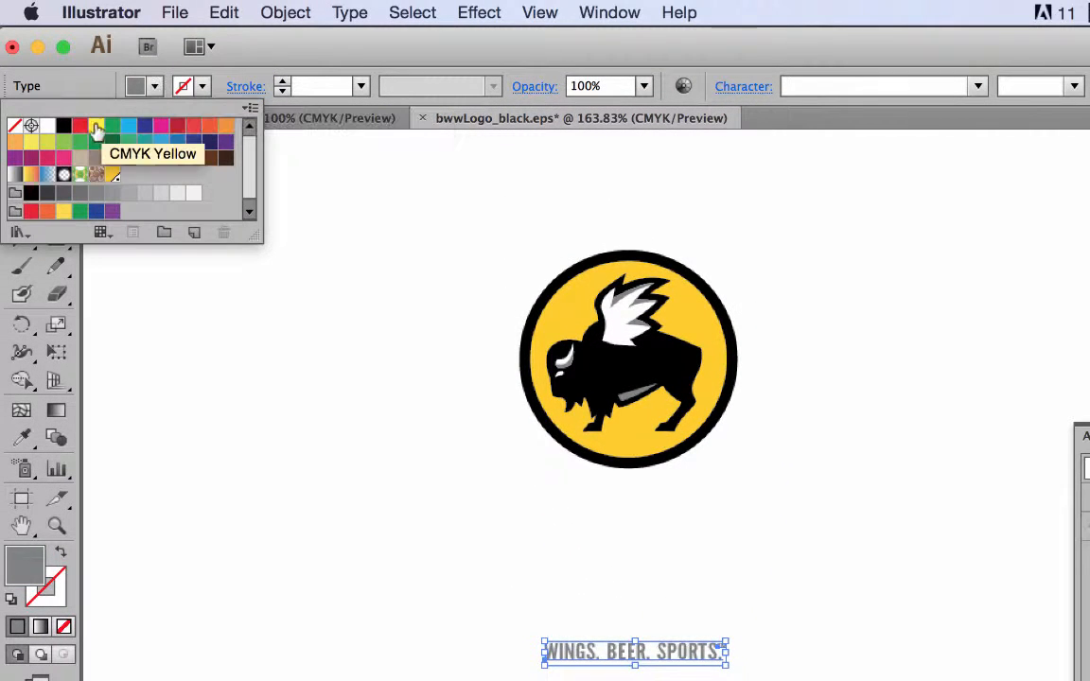
left_click(63, 125)
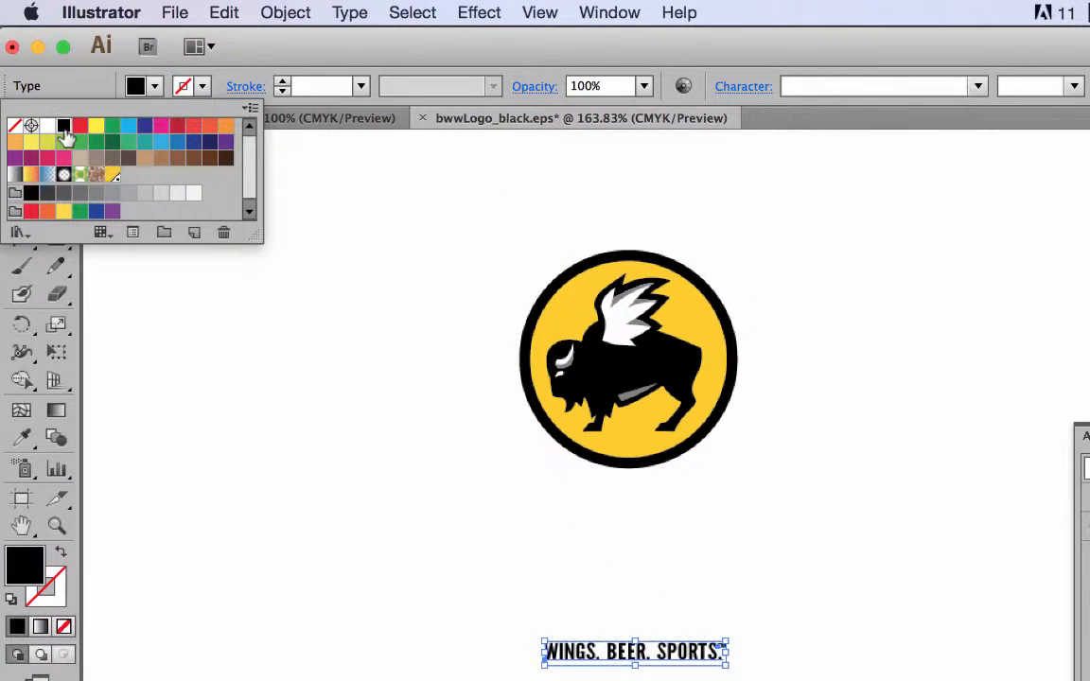
left_click(902, 564)
Step: Select the whole logo with its lettering and tagline and enlarge it proportionally from its lower-left corner
key("super+minus")
key("super+minus")
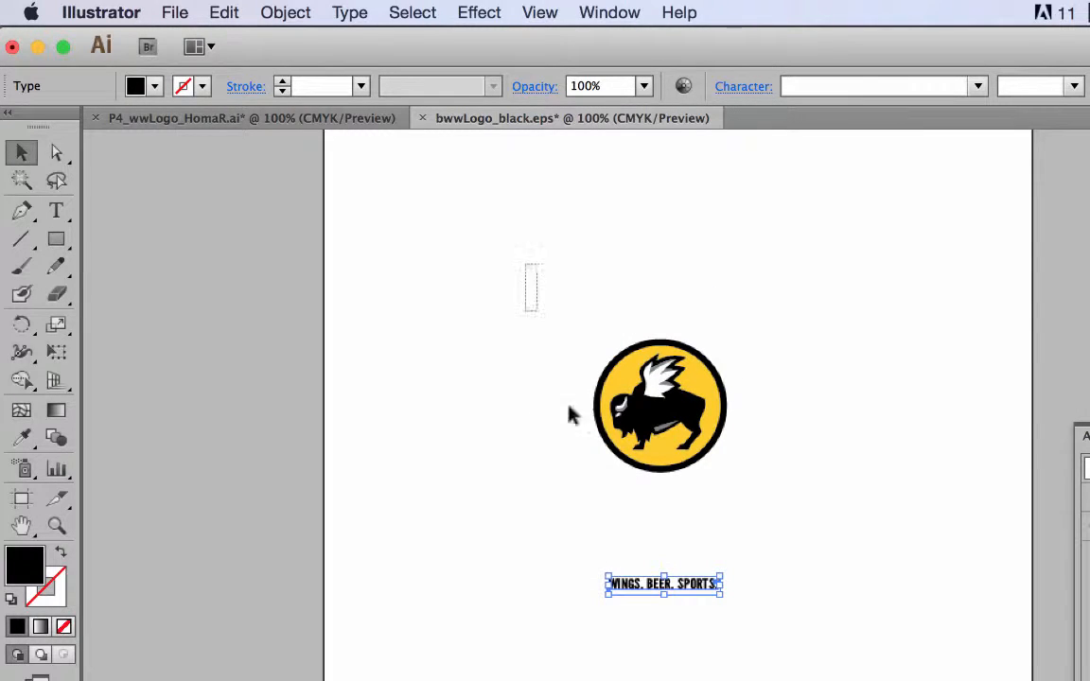
left_click_drag(471, 236, 768, 485)
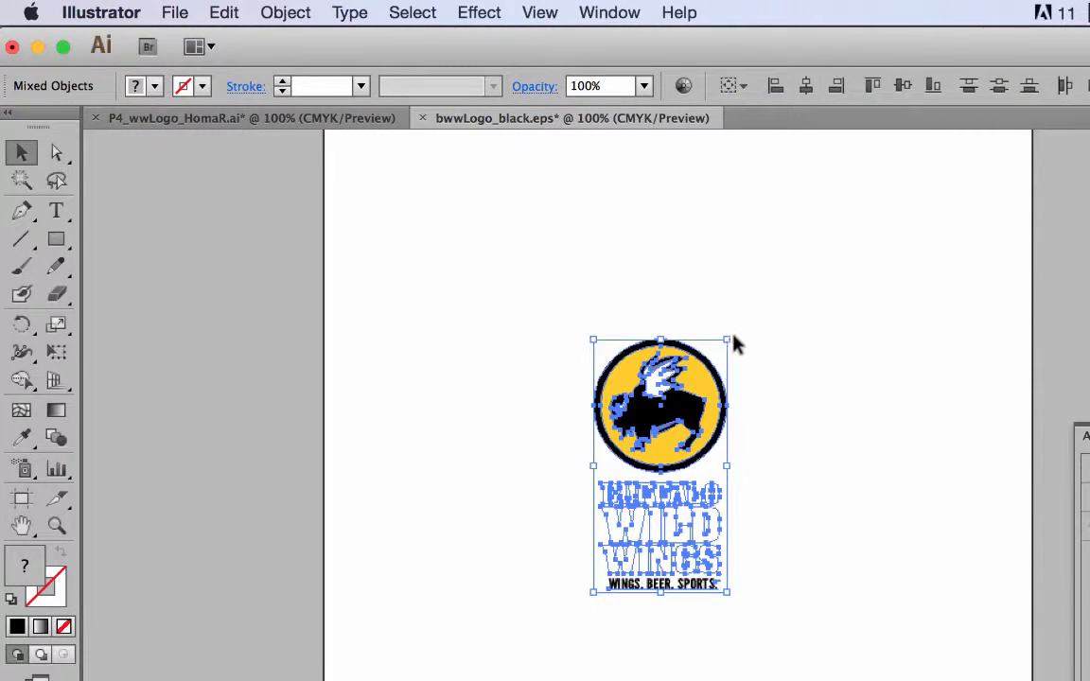
left_click_drag(727, 339, 778, 301)
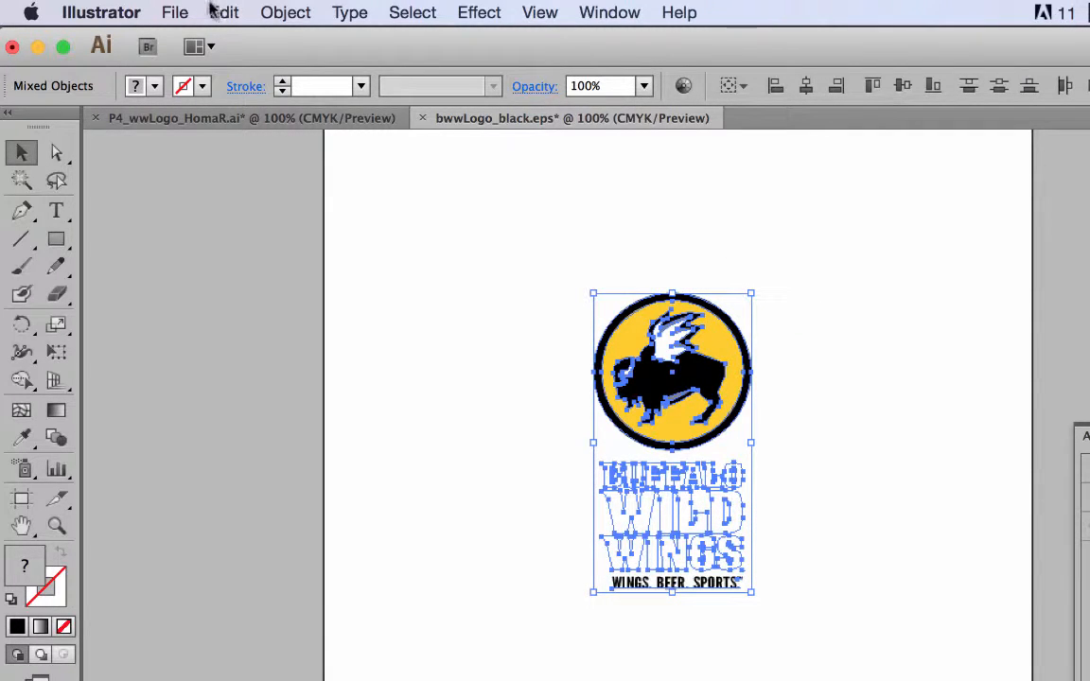
Step: Save the recolored logo as a separate EPS file named bwwLogo_white in the P4_wwPostcard folder
left_click(156, 12)
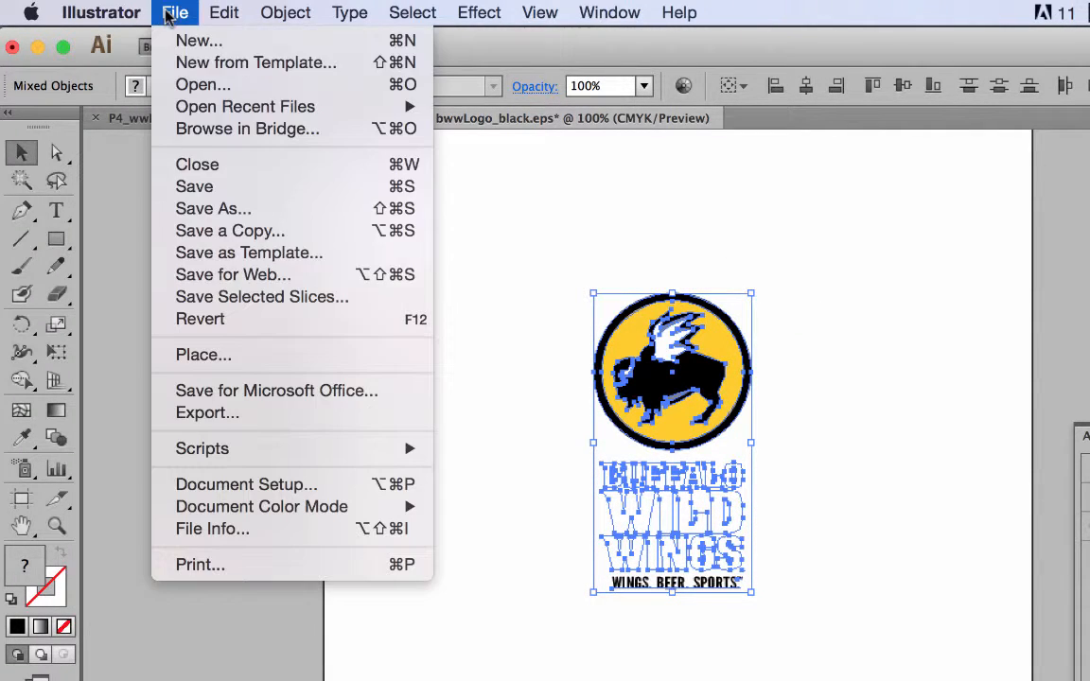
left_click(257, 209)
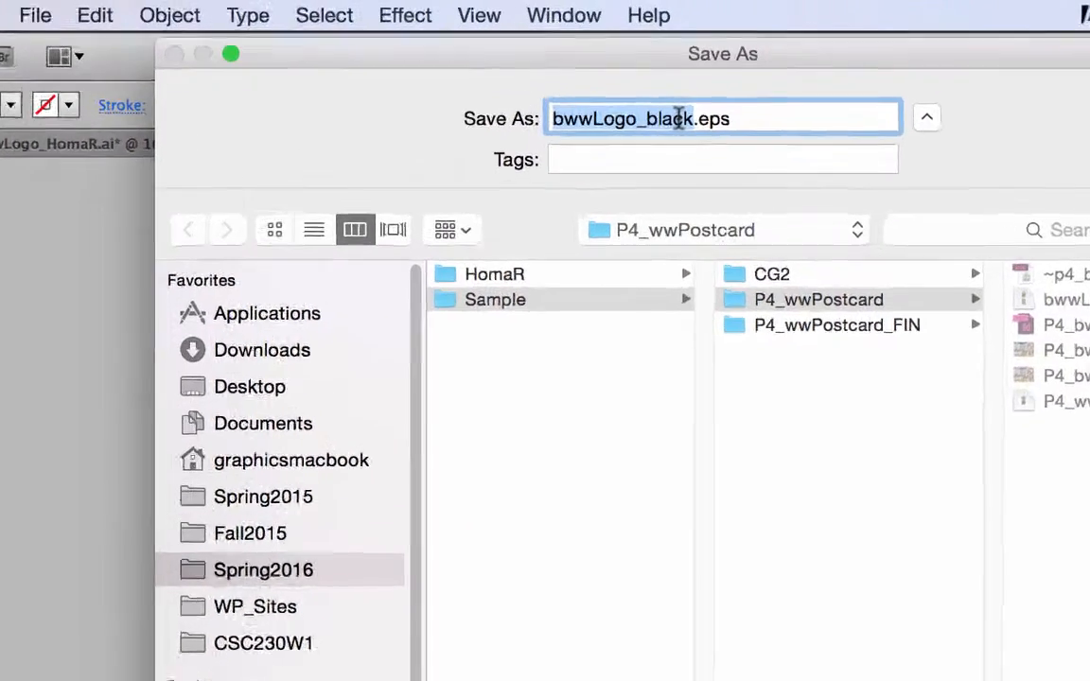
left_click(717, 95)
key("BackSpace")
key("BackSpace")
key("BackSpace")
key("BackSpace")
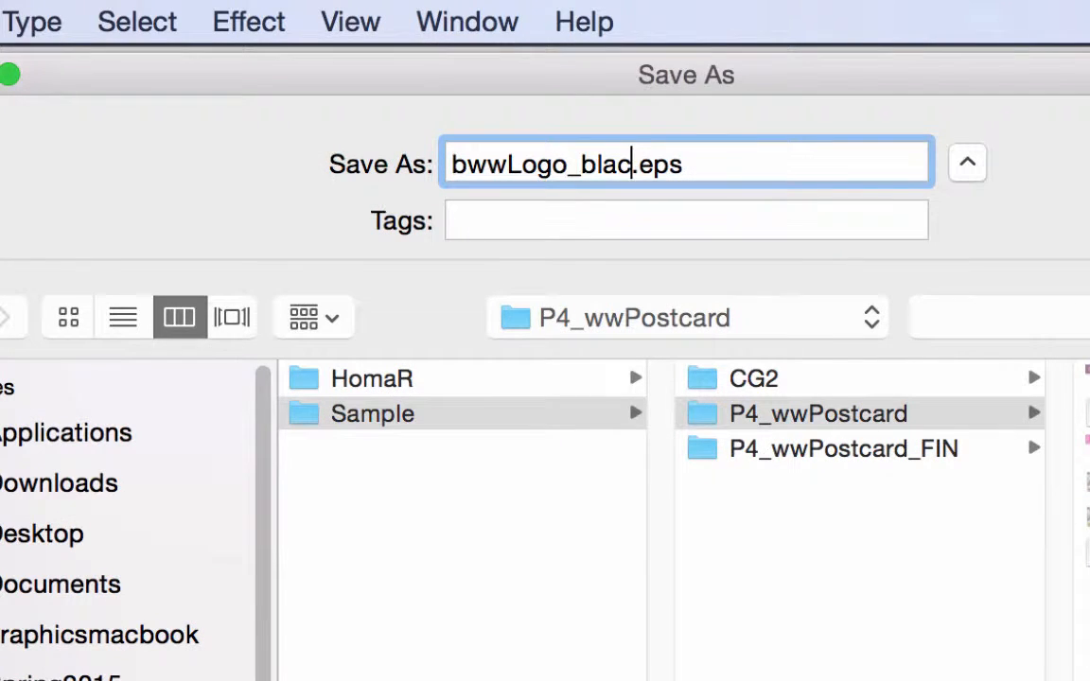
key("BackSpace")
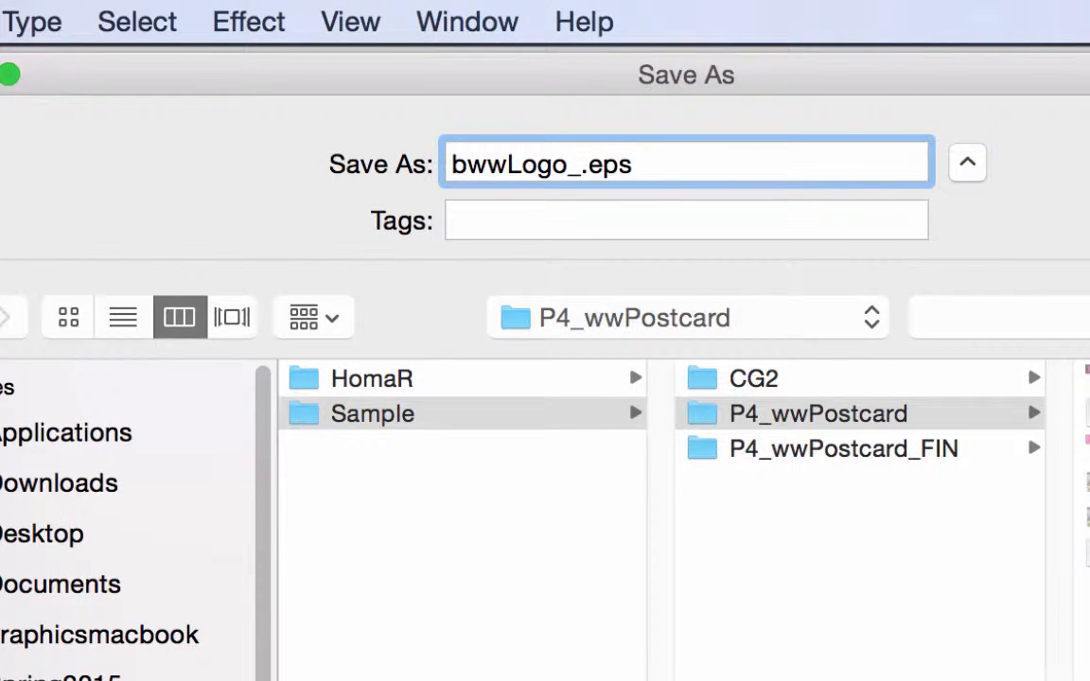
type("white")
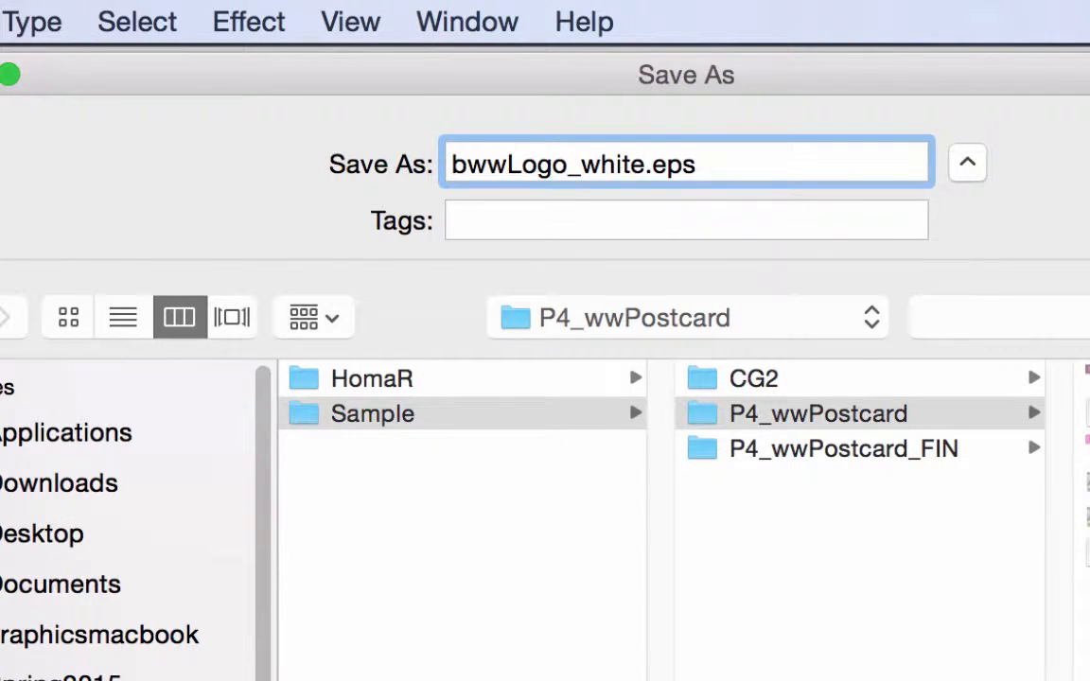
key("Return")
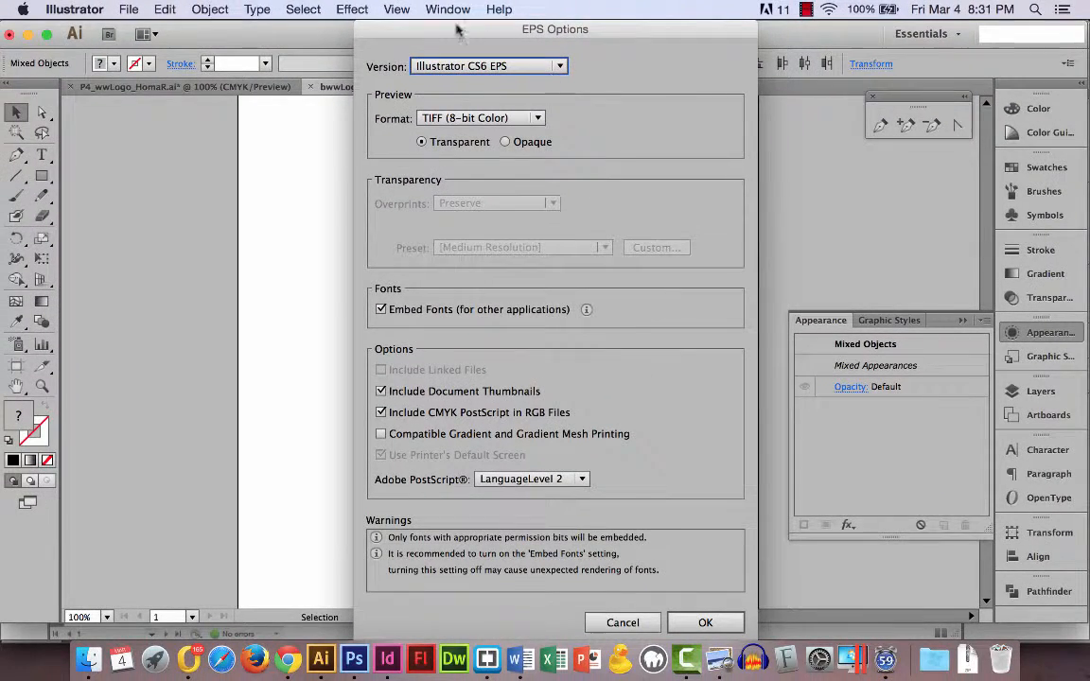
Step: Accept the EPS options with the version kept at Illustrator CS6 EPS and close the white logo document
left_click(506, 66)
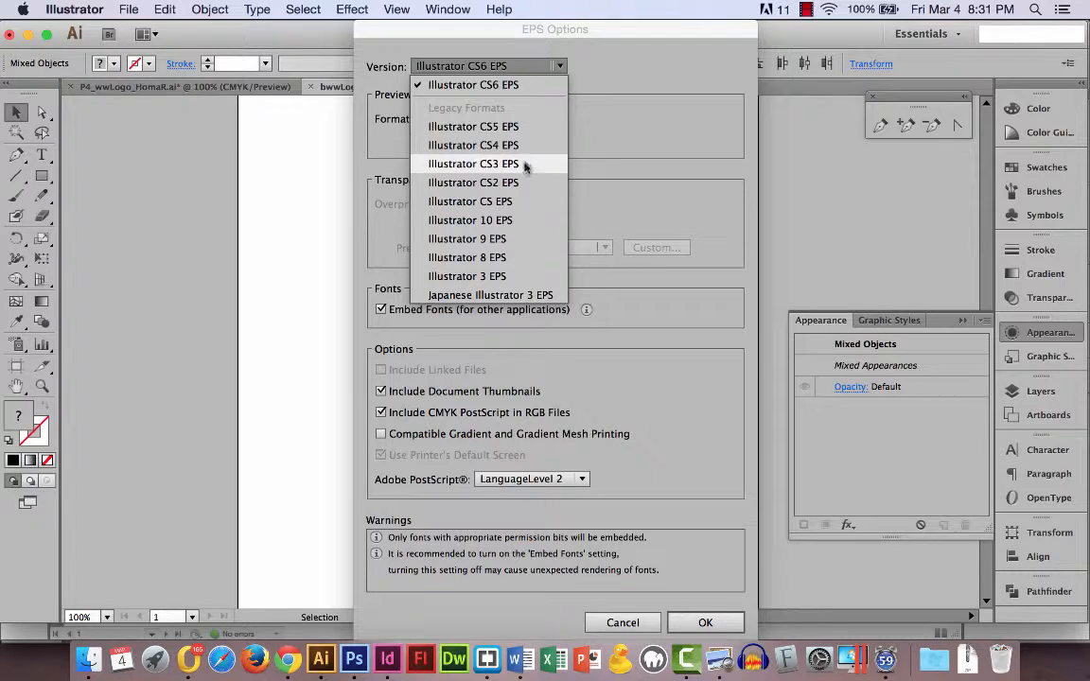
left_click(703, 72)
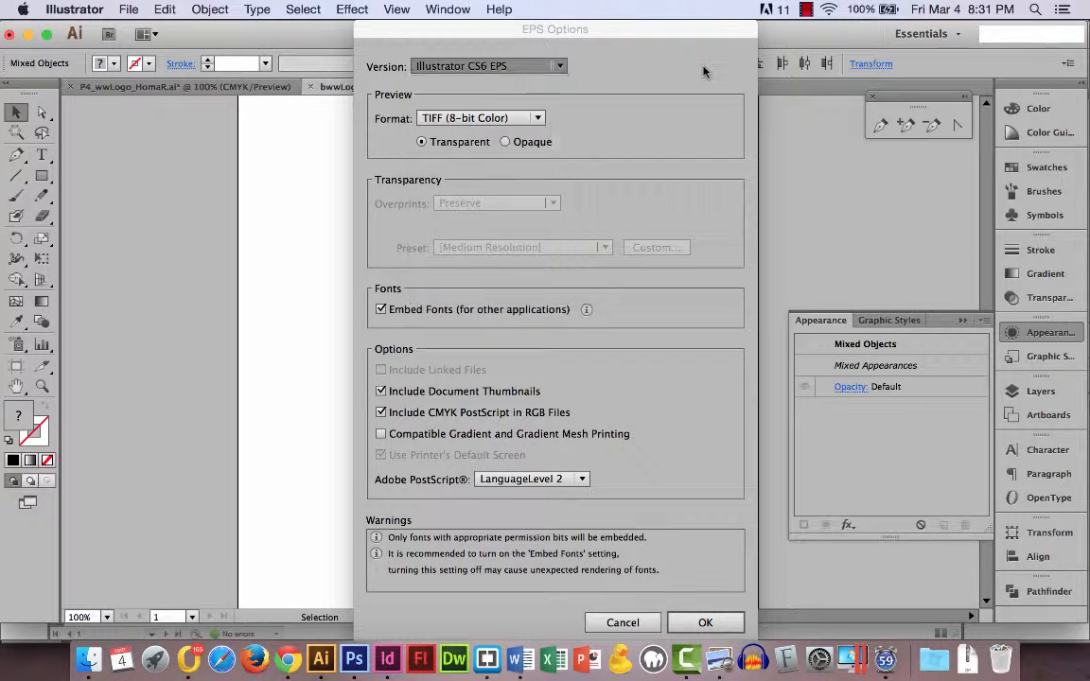
left_click(708, 621)
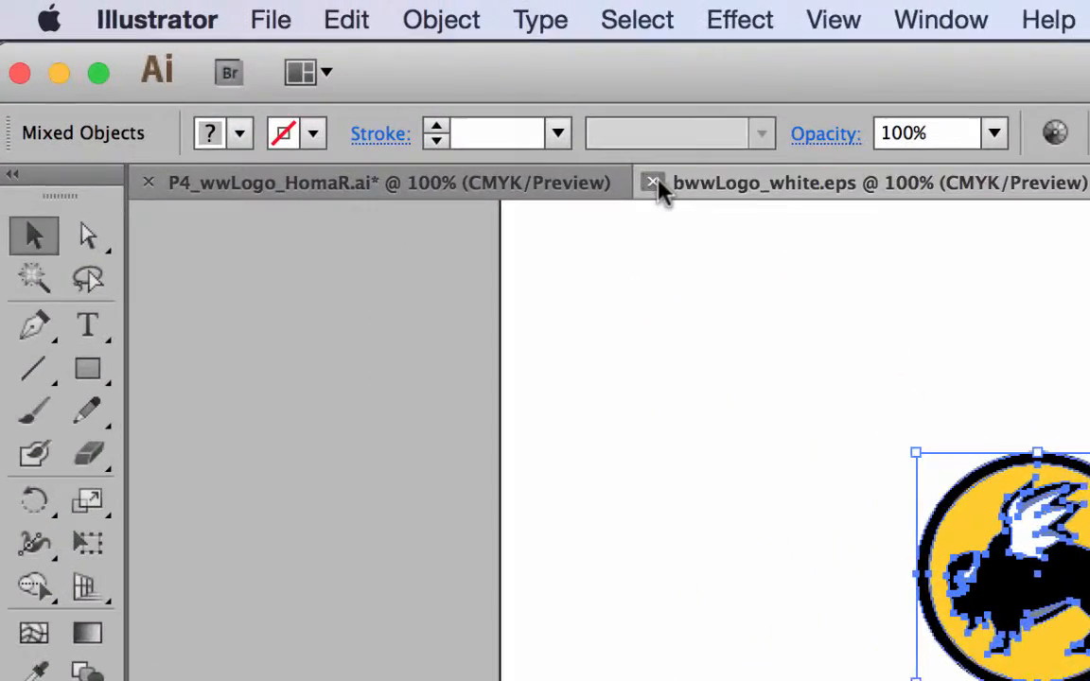
left_click(310, 86)
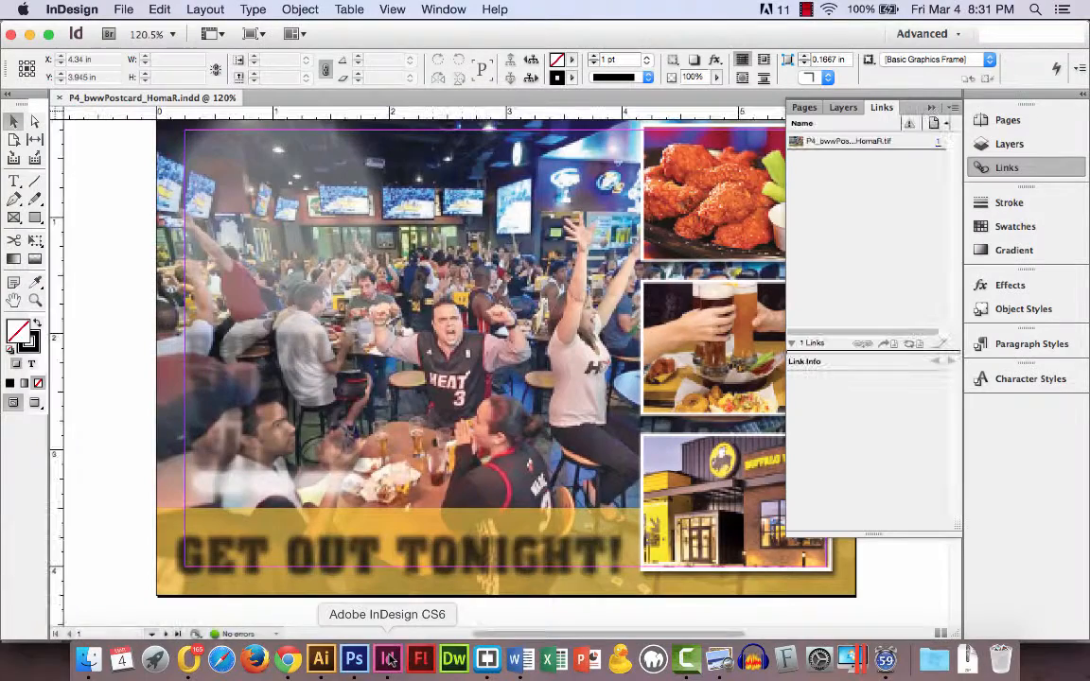
Step: In InDesign, place bwwLogo_black.eps on the postcard's empty page 2 and shrink it about its center to about 1.15 × 2.19 in
scroll(435, 536, "down", 15)
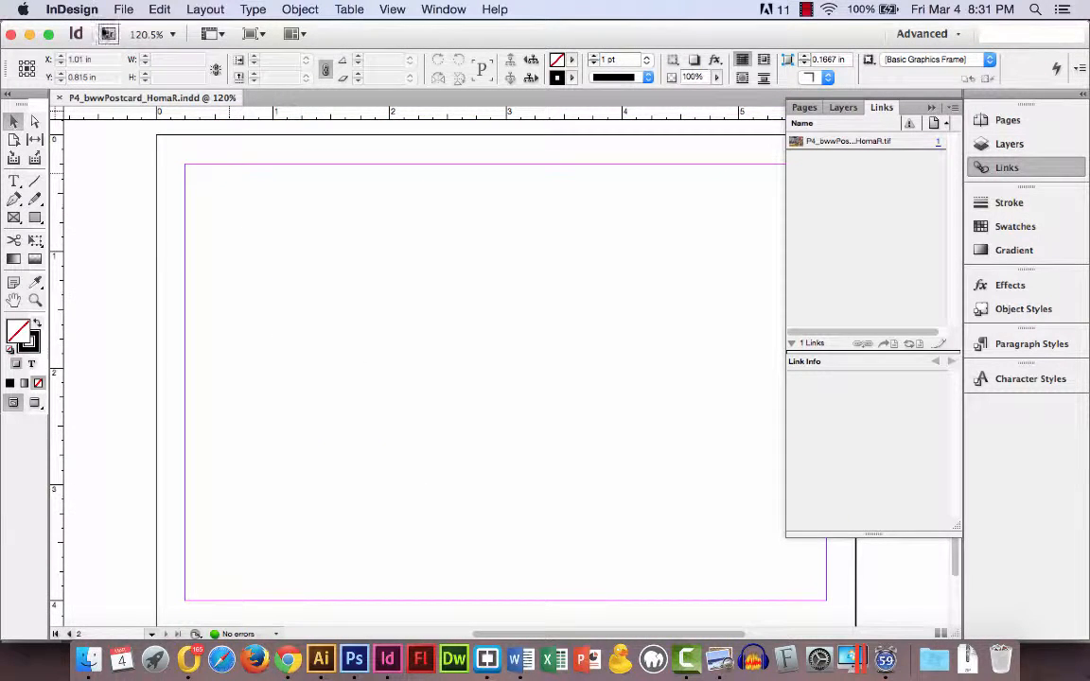
left_click(123, 10)
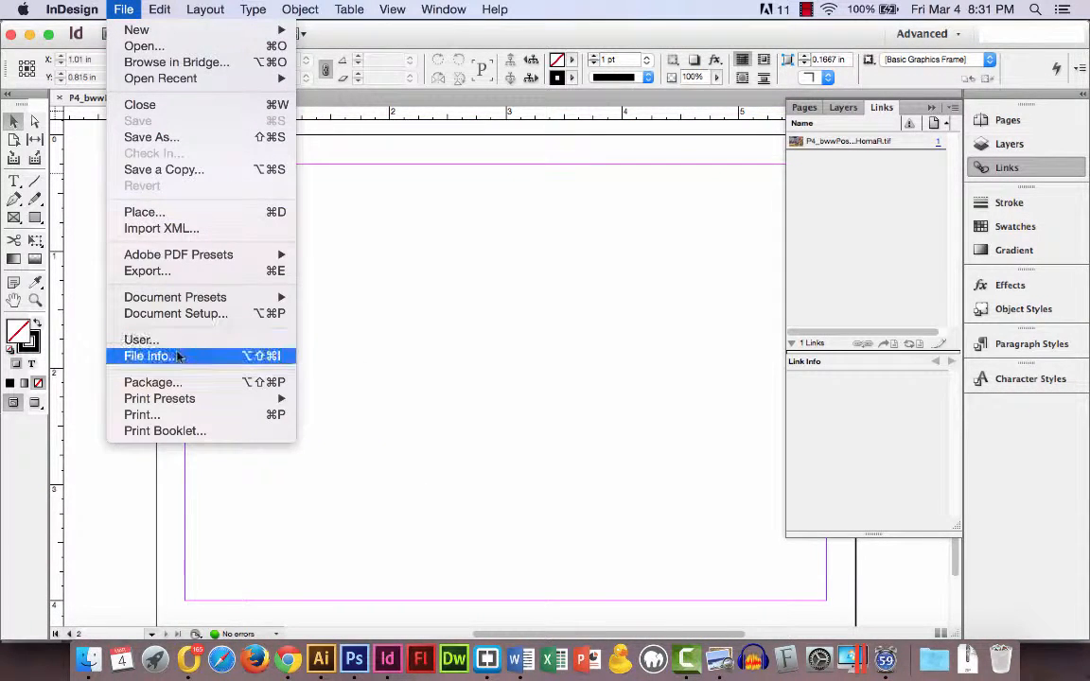
left_click(170, 214)
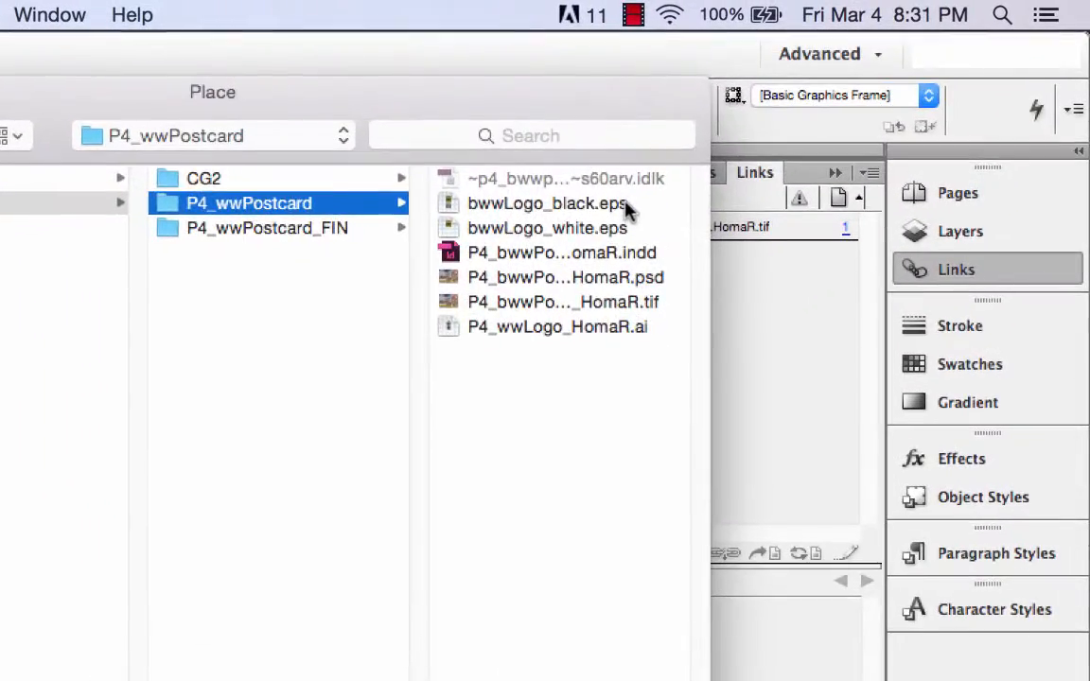
left_click(800, 127)
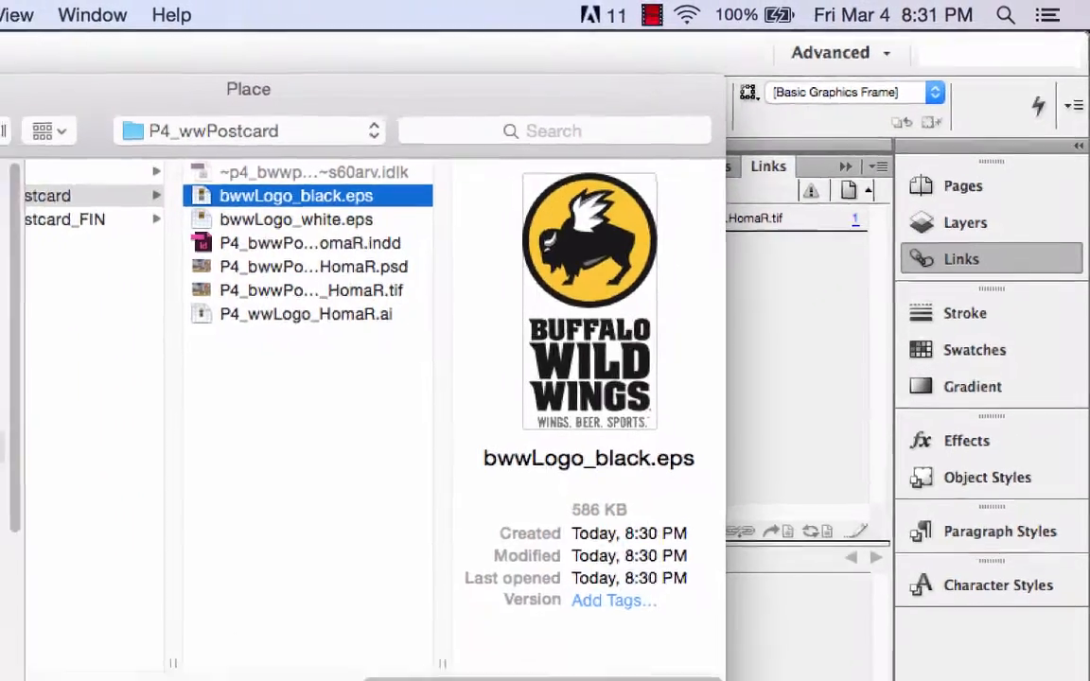
key("Return")
left_click(258, 183)
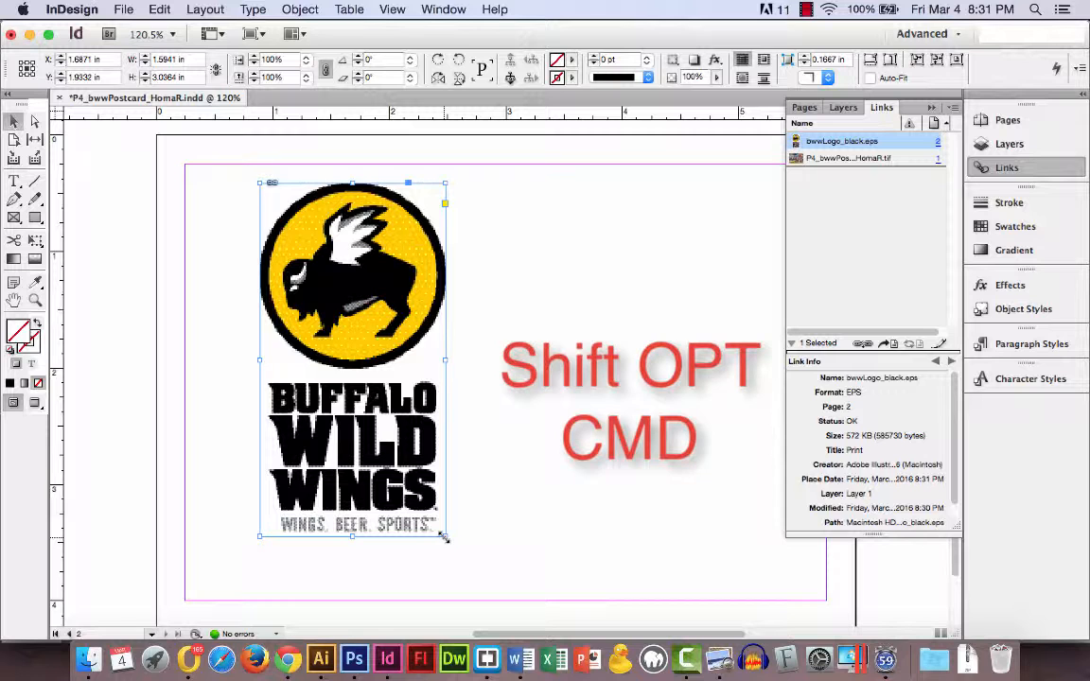
left_click_drag(444, 538, 409, 485)
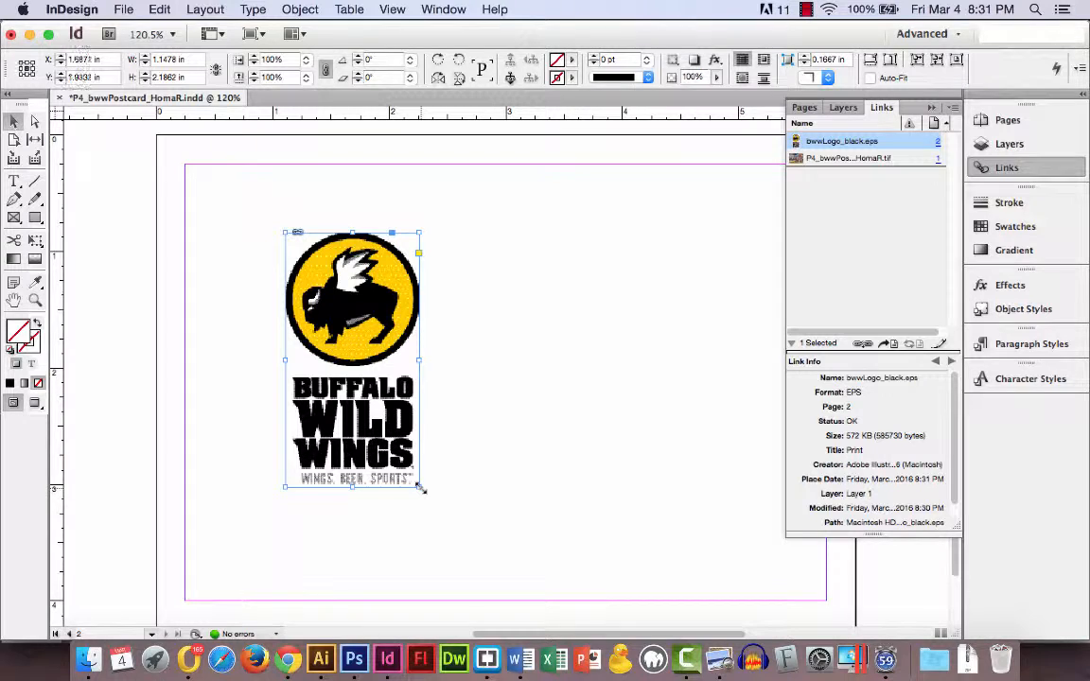
Step: Scale the logo graphic inside its frame to 60% with width and height linked, leaving the frame size alone
left_click(356, 357)
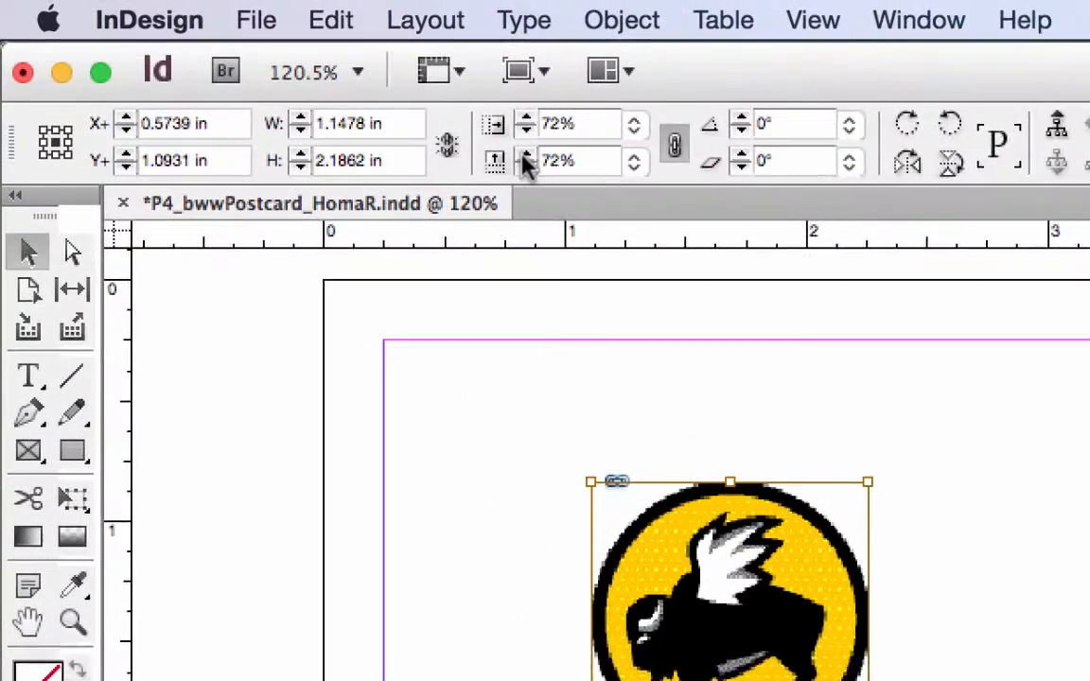
left_click(254, 81)
left_click(717, 153)
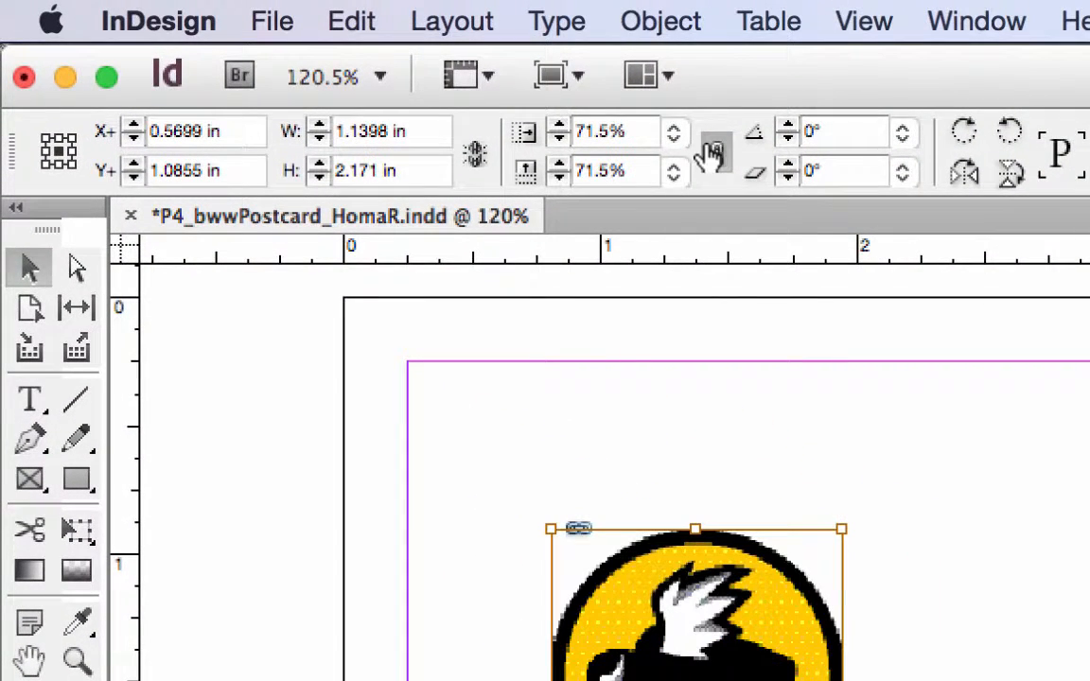
left_click(559, 179)
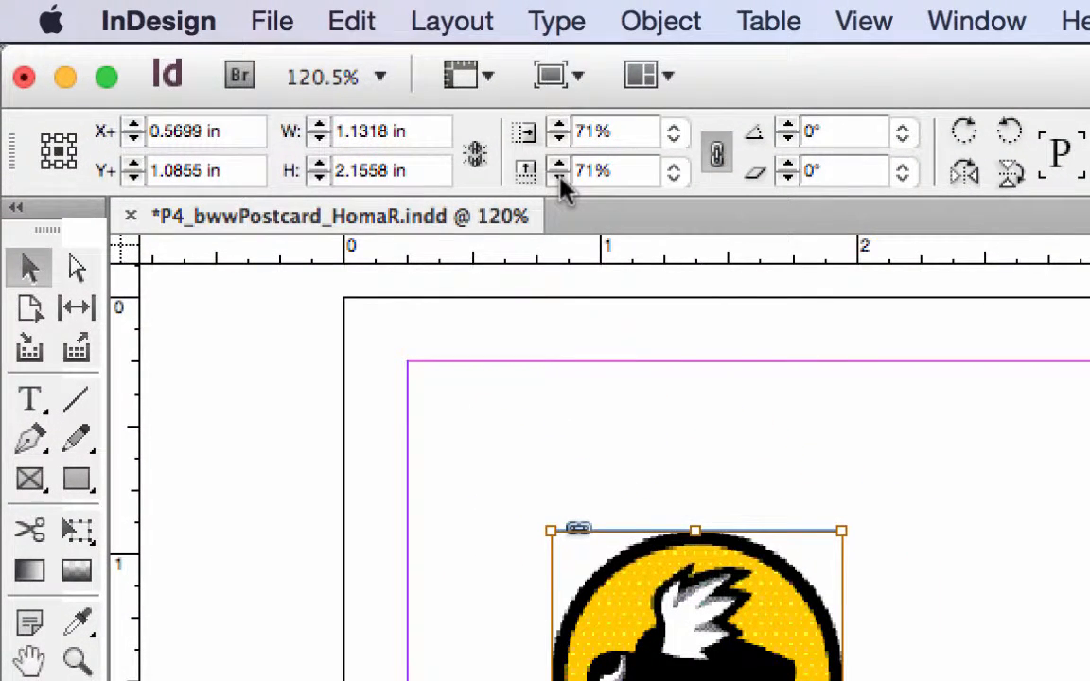
left_click(559, 178)
left_click(560, 178)
left_click(559, 178)
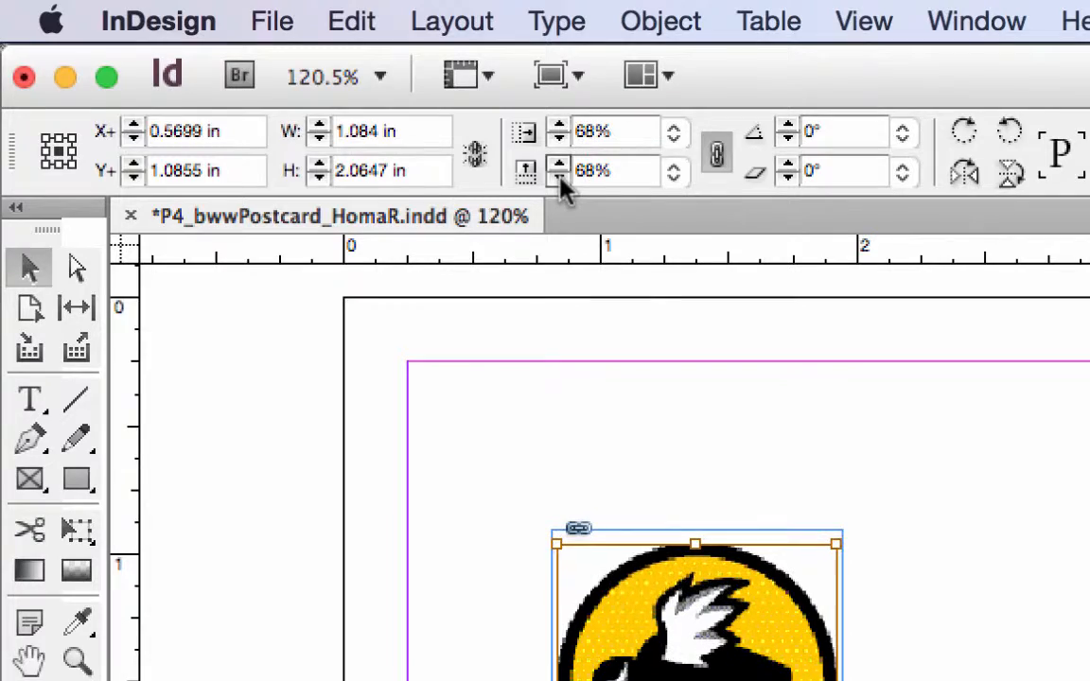
left_click(561, 179)
left_click(561, 178)
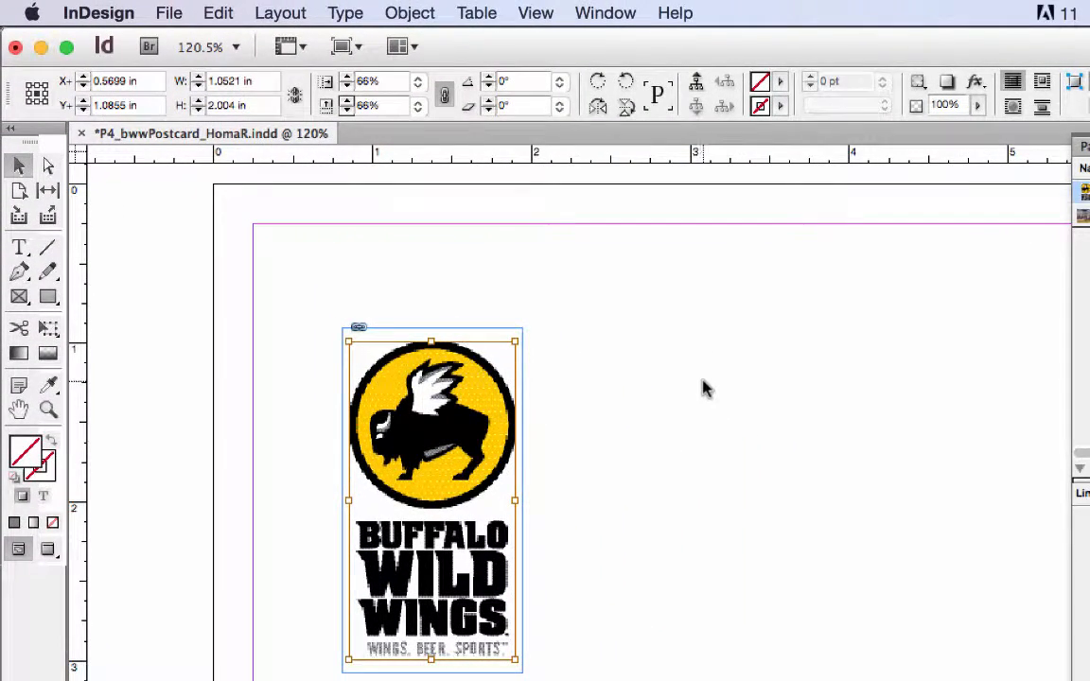
left_click(346, 110)
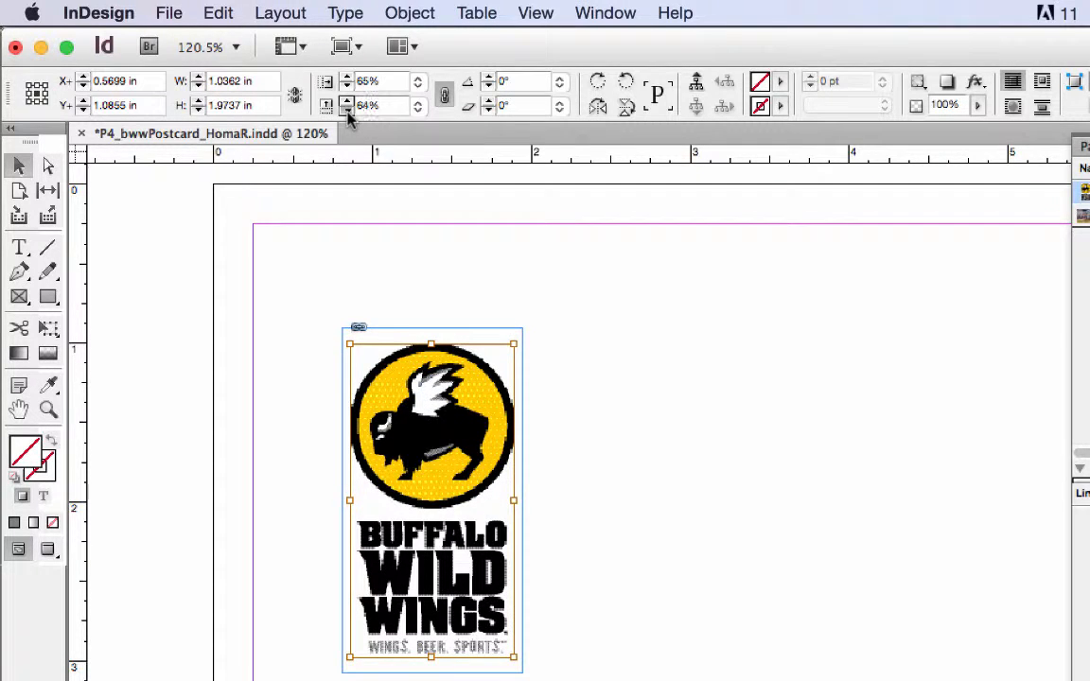
left_click(346, 110)
left_click(347, 110)
left_click(346, 110)
left_click(346, 110)
left_click(346, 109)
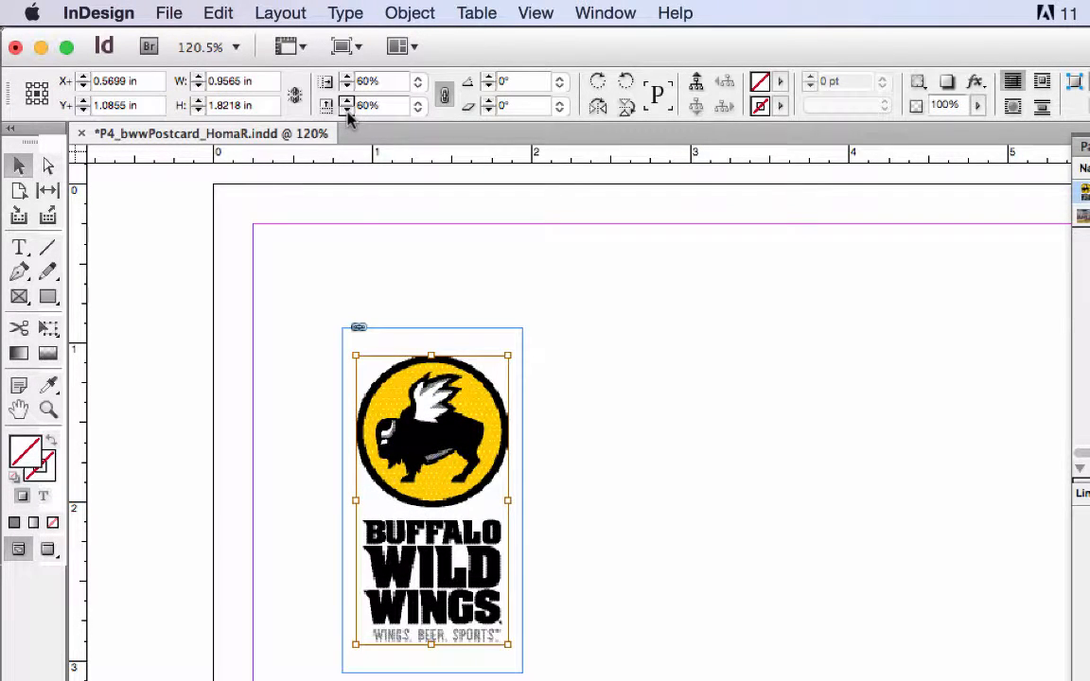
left_click(686, 406)
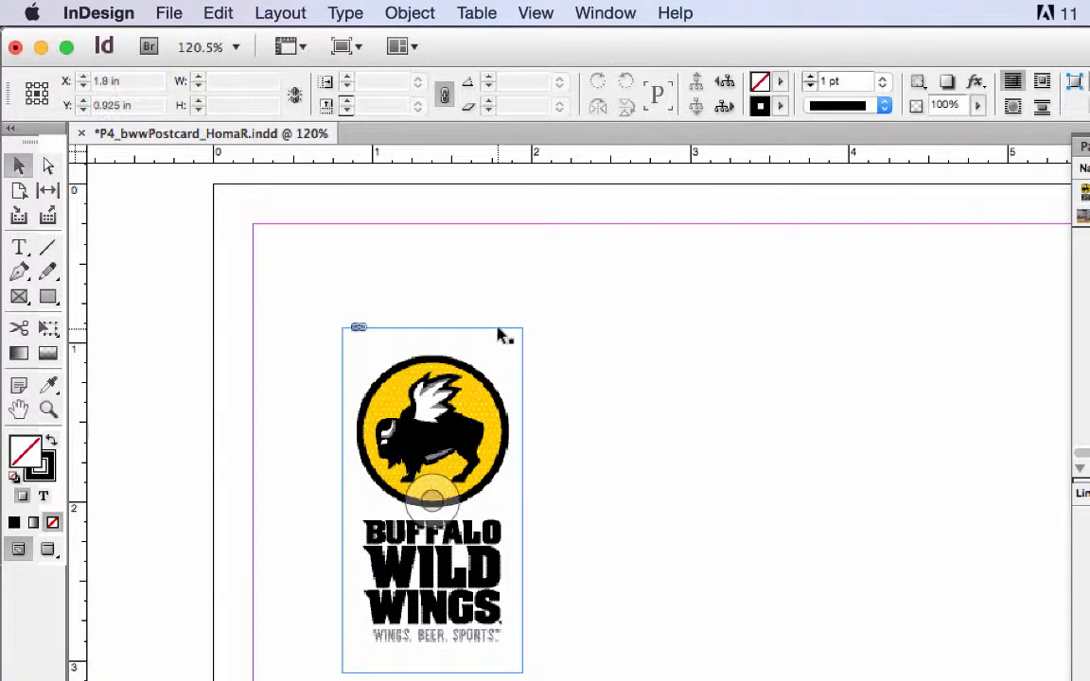
Step: Fit the logo's frame to its content
left_click(499, 333)
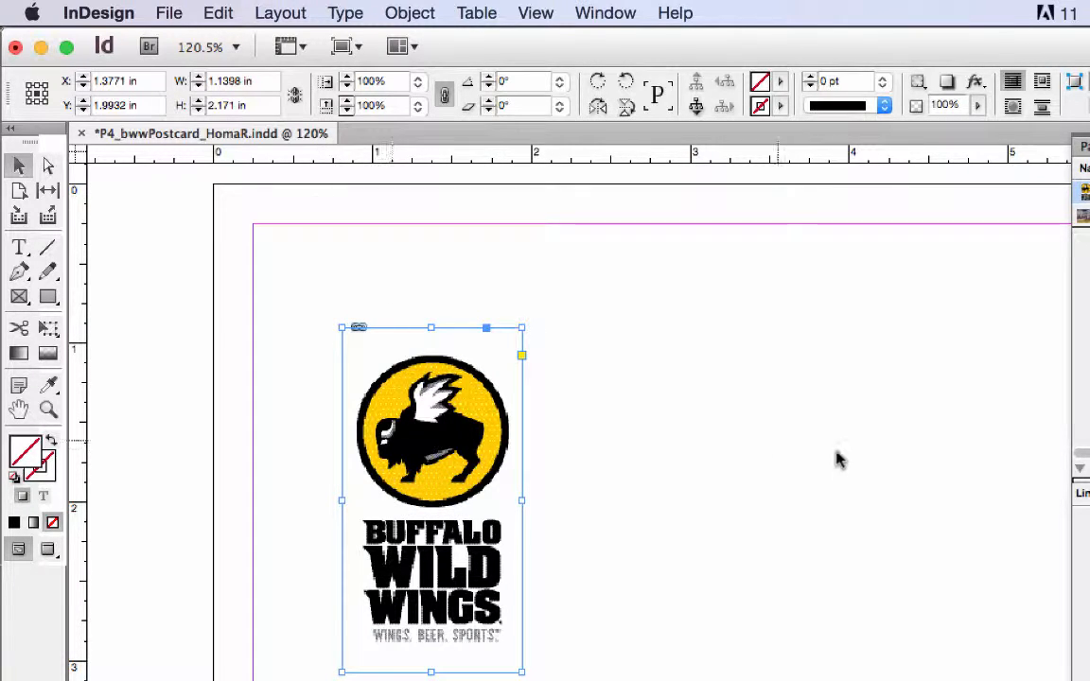
left_click(410, 14)
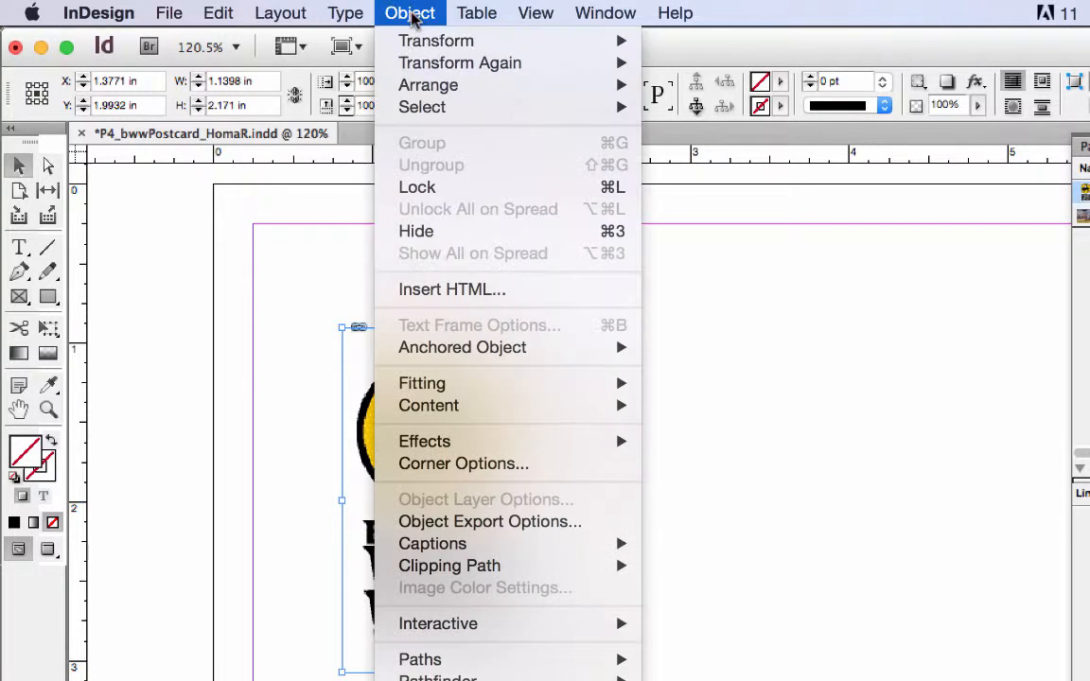
mouse_move(484, 394)
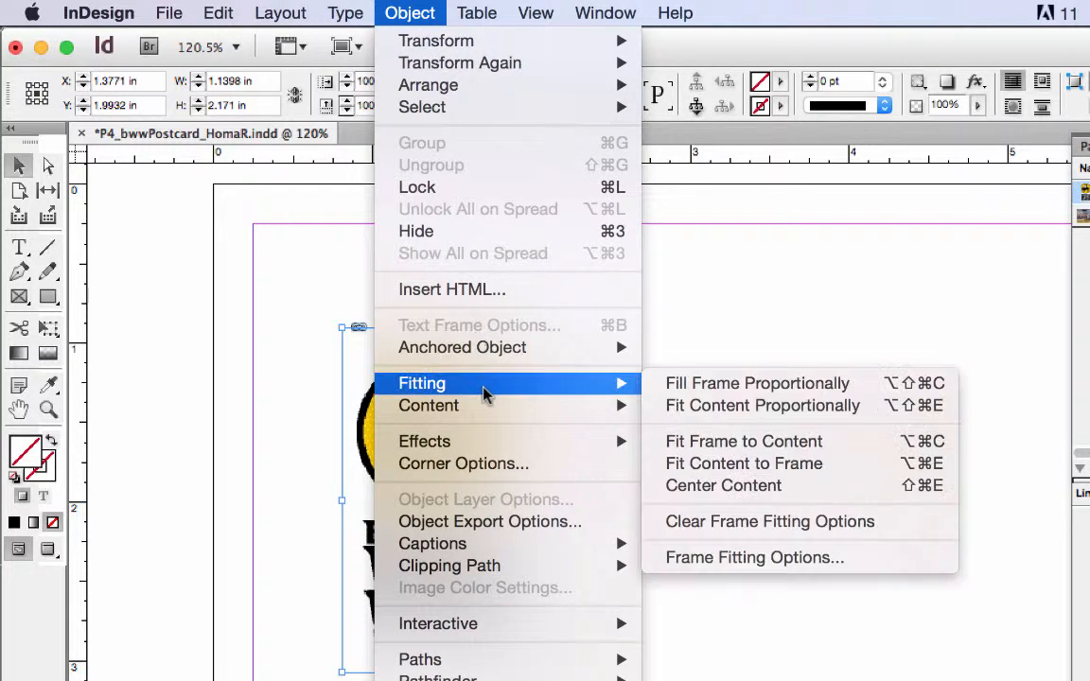
left_click(728, 442)
left_click(719, 435)
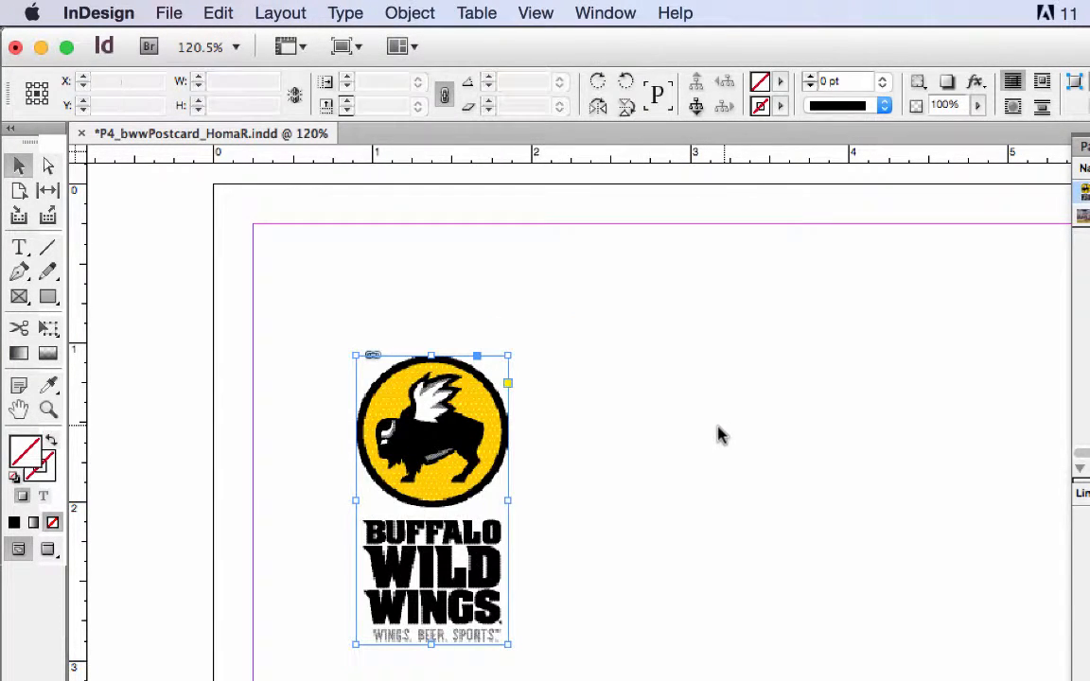
Step: Move the logo together with its frame into the upper-left corner of page 2's margins
left_click(508, 642)
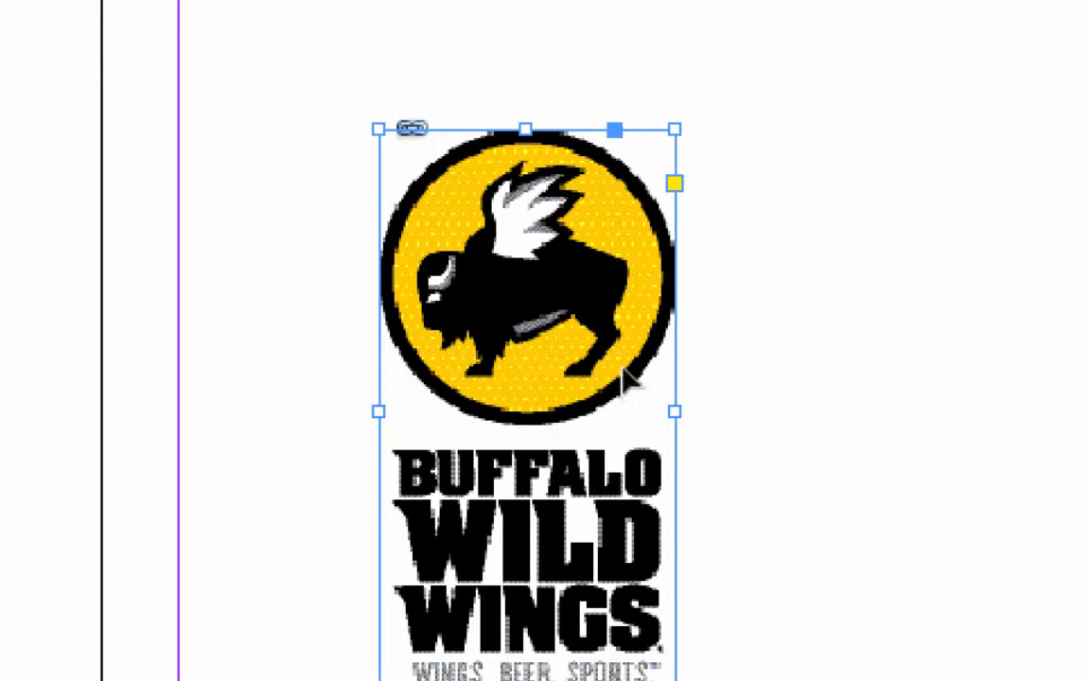
left_click(523, 409)
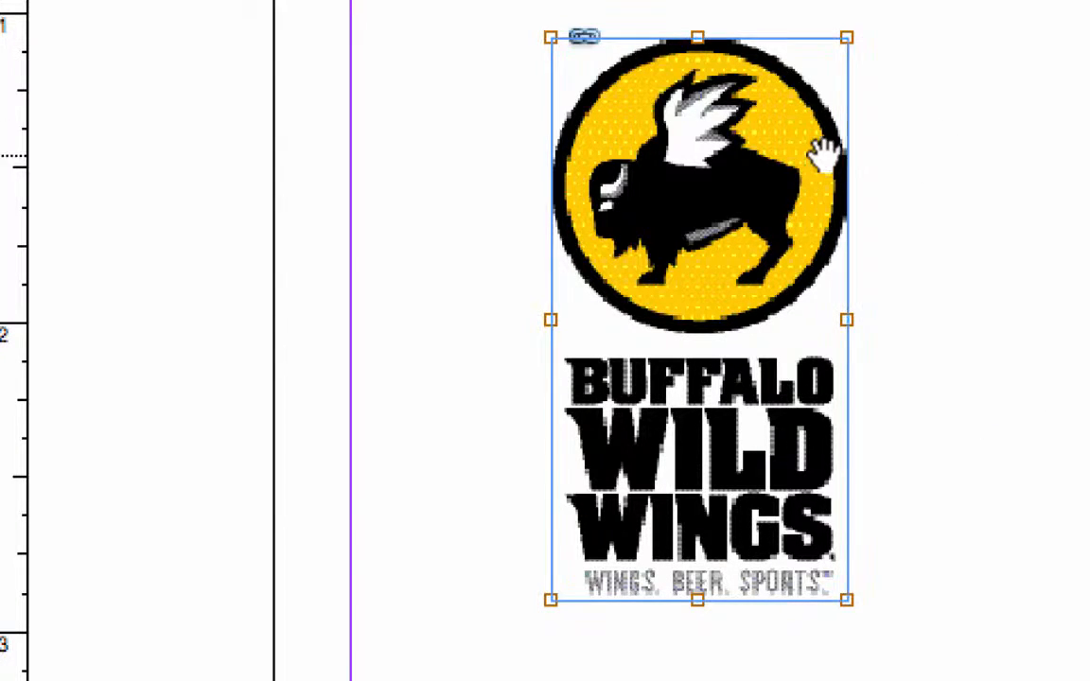
left_click(1083, 110)
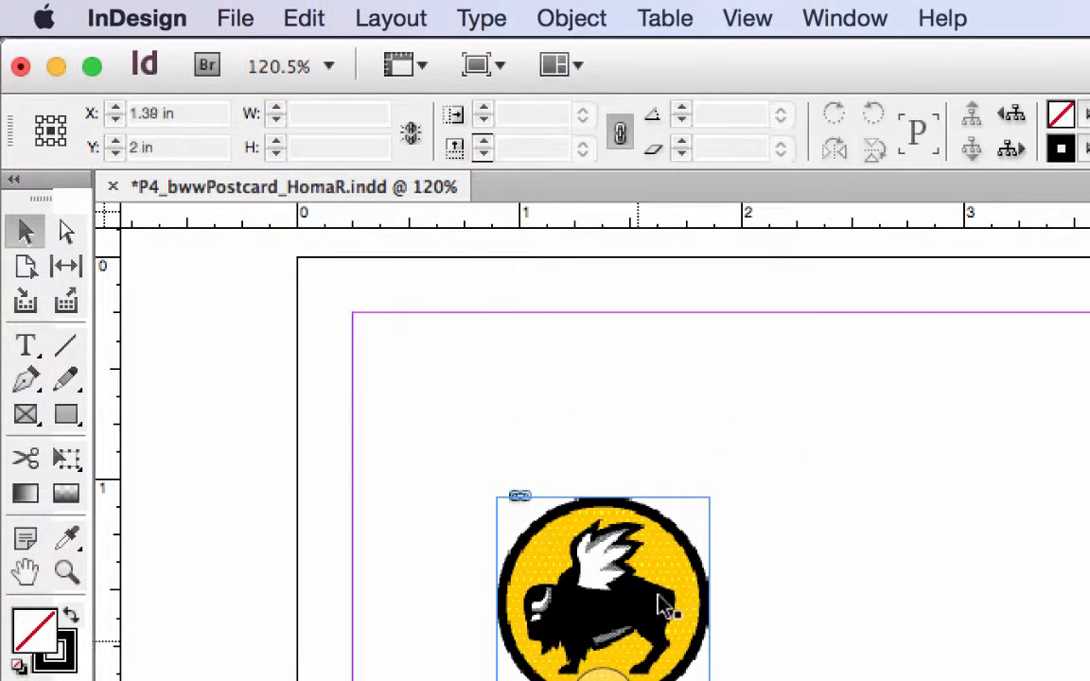
left_click_drag(665, 606, 549, 377)
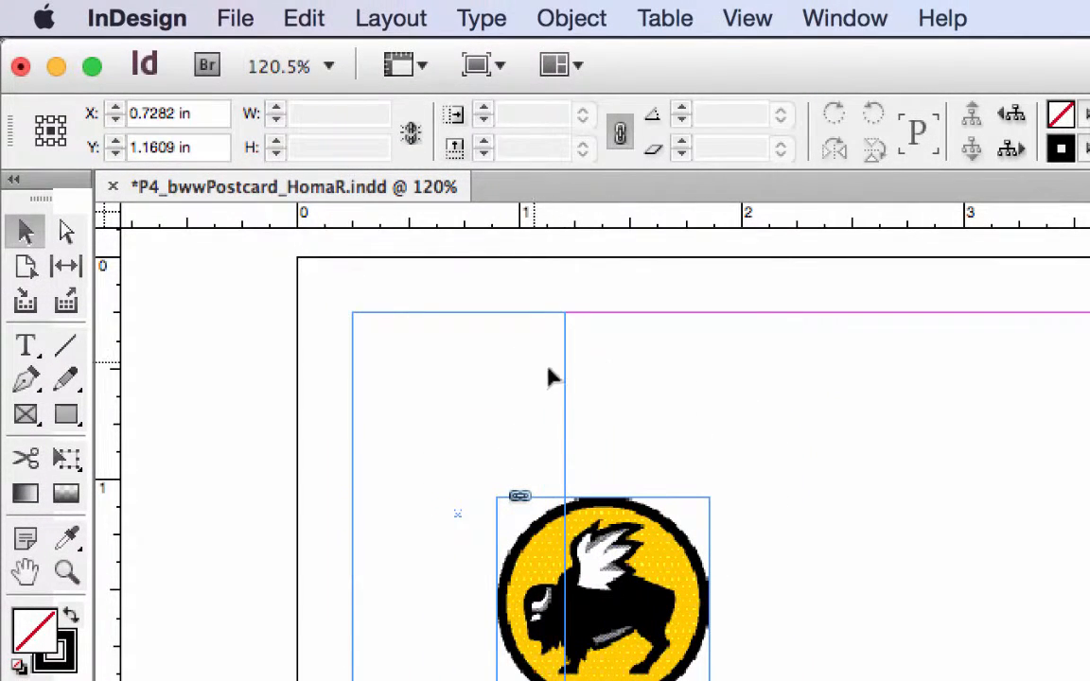
Step: Enlarge the page 2 logo's frame to about 1.54 × 2.93 in and scale the graphic inside it to about 75%
left_click(942, 518)
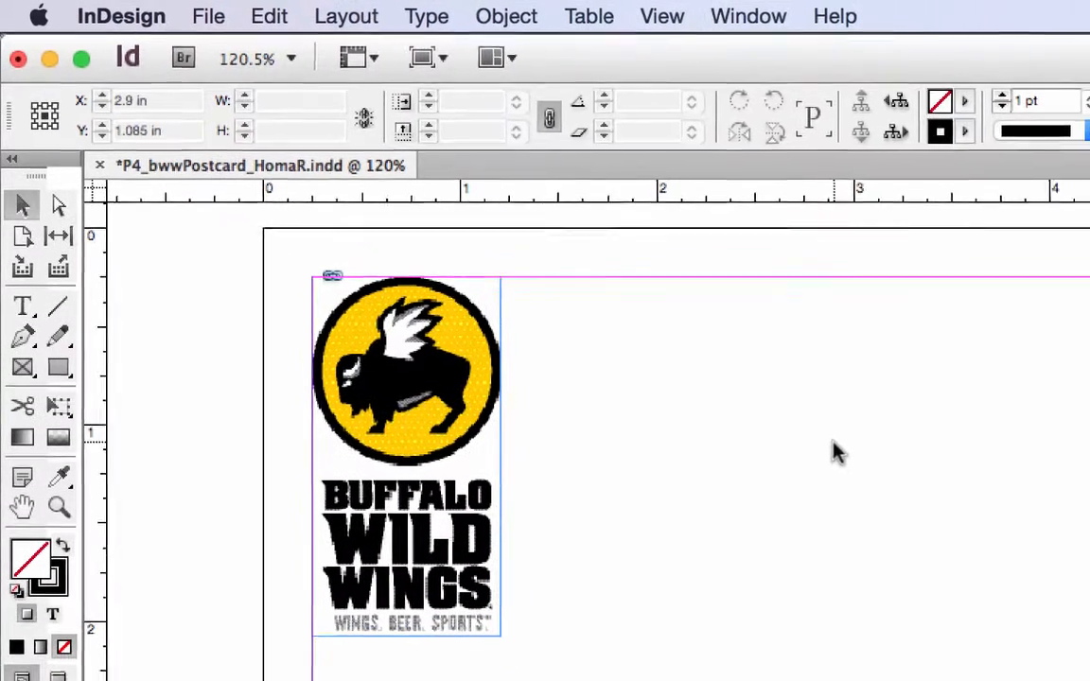
left_click(401, 435)
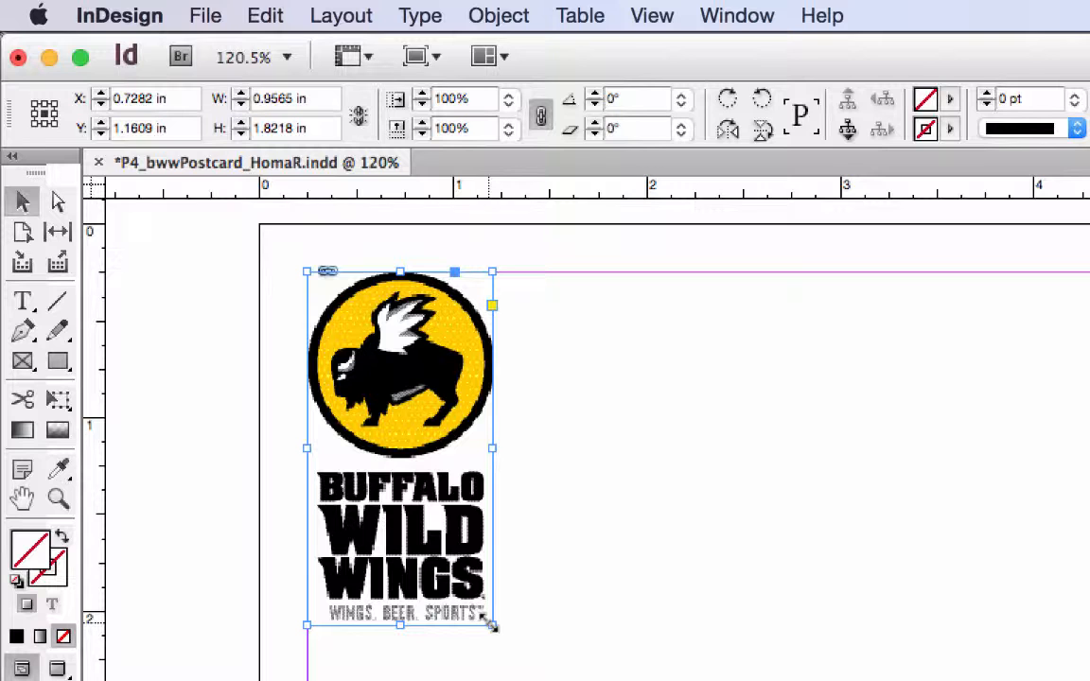
left_click_drag(493, 624, 608, 680)
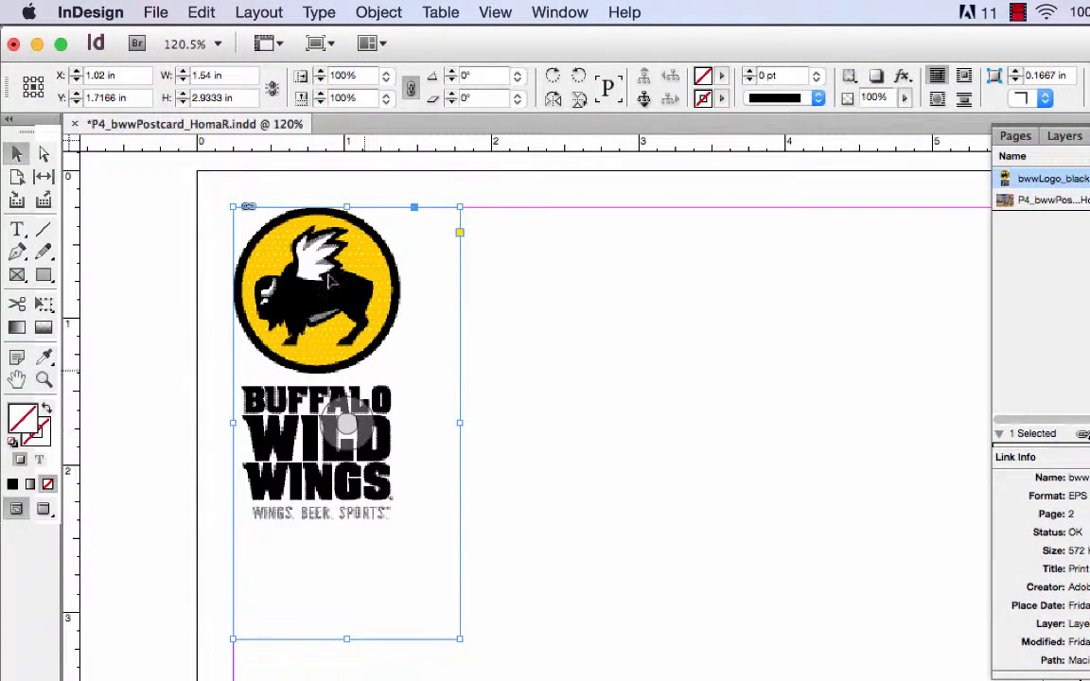
left_click(346, 424)
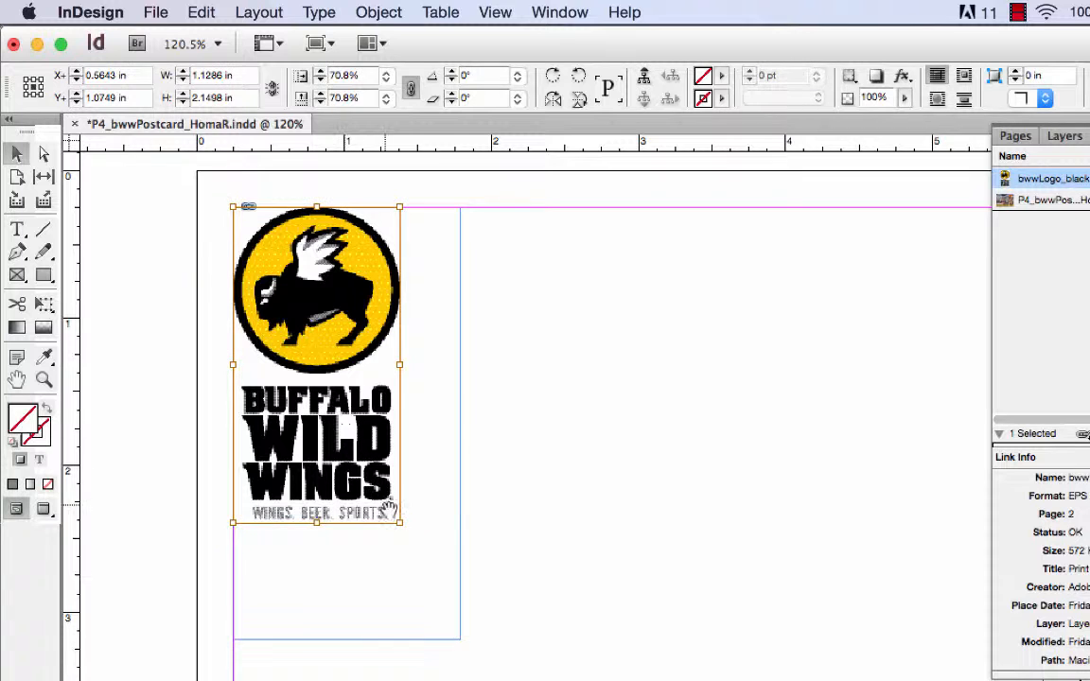
left_click_drag(398, 527, 410, 542)
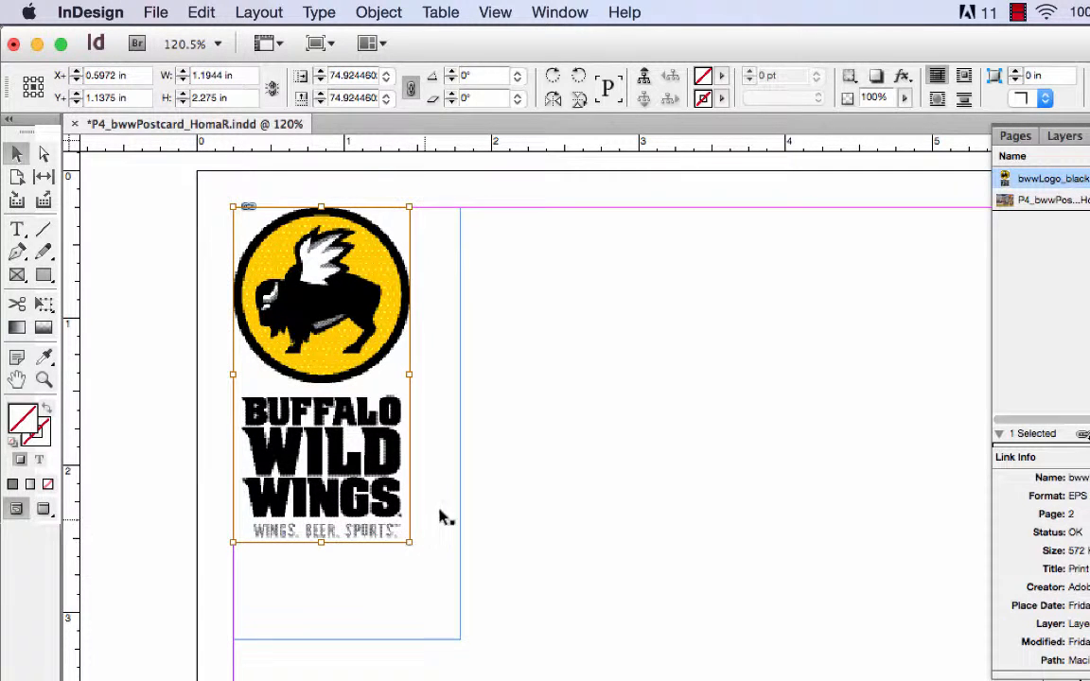
Step: Shrink the frame around the page 2 logo to about 1.24 × 2.3 in, keeping the tagline inside
left_click(491, 637)
left_click(461, 637)
left_click_drag(460, 640, 412, 520)
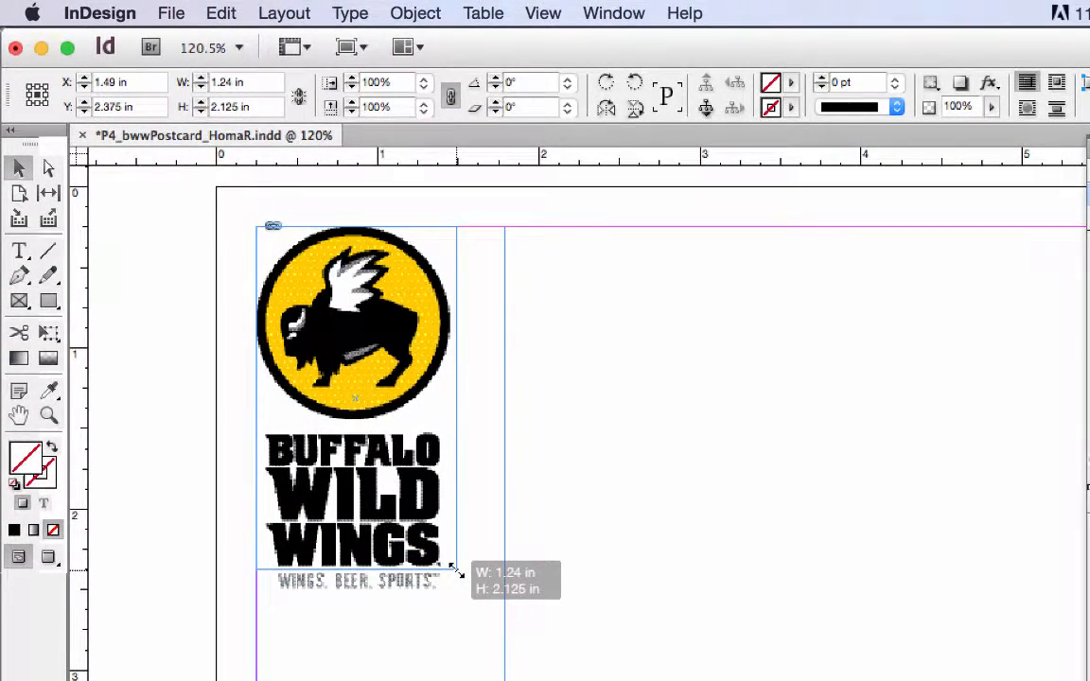
left_click_drag(451, 568, 455, 569)
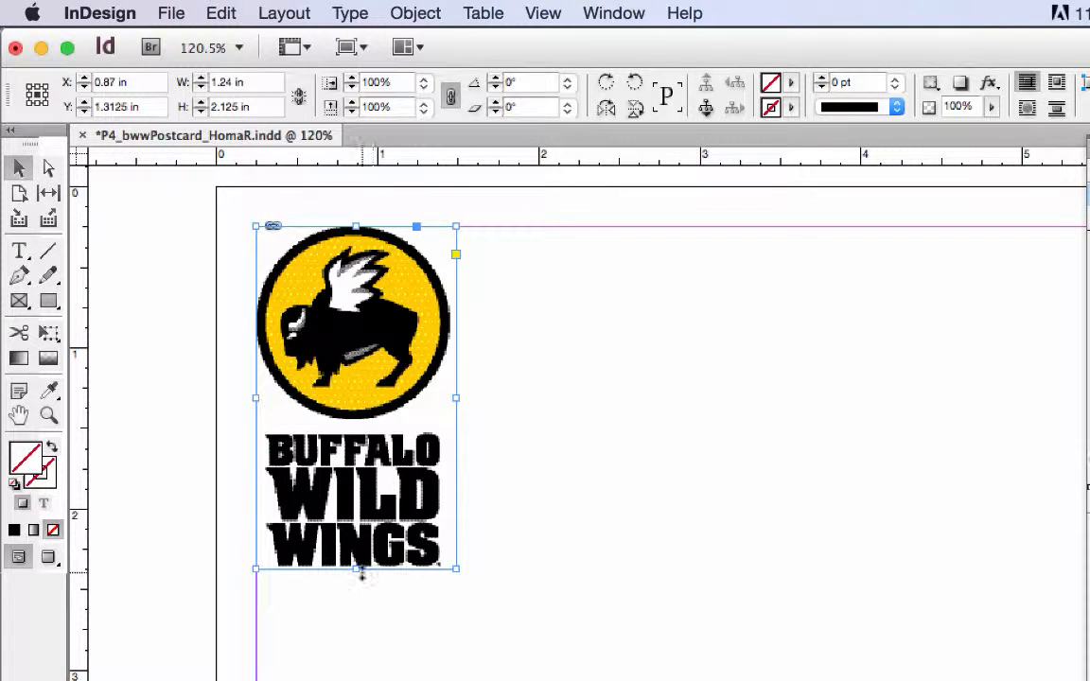
left_click_drag(361, 571, 349, 598)
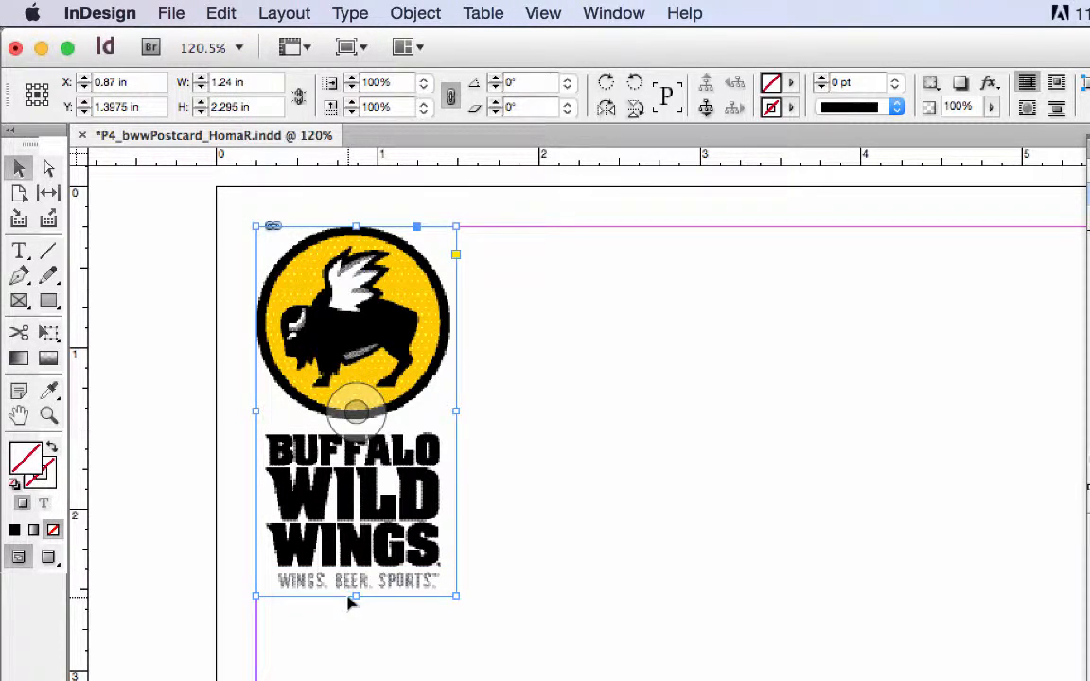
left_click(572, 513)
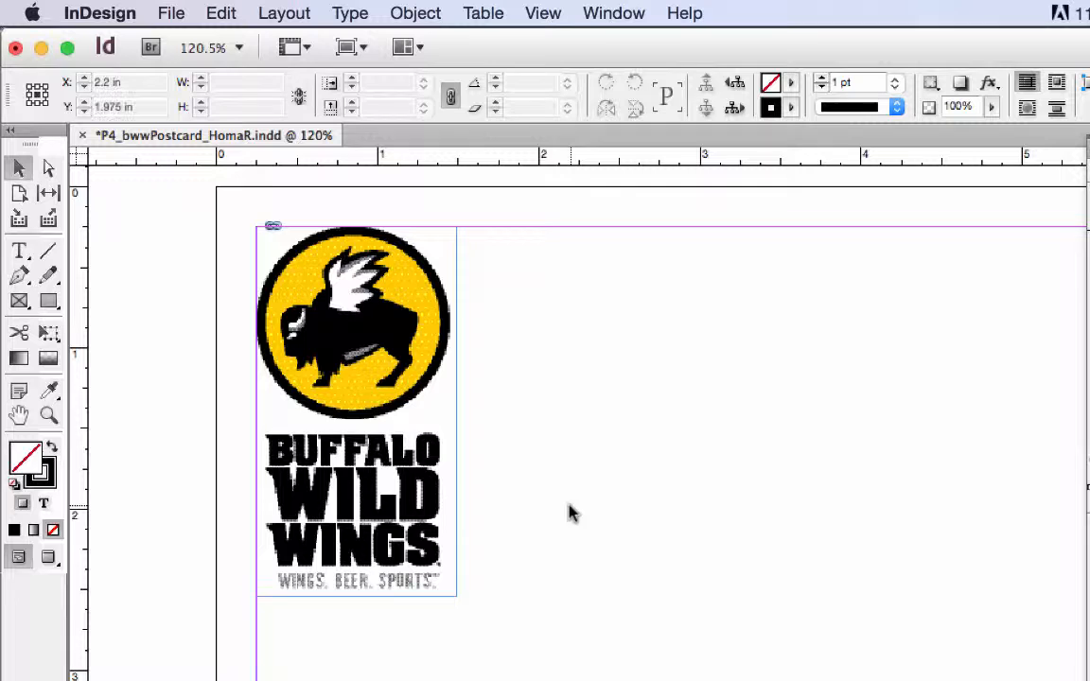
Step: Preview page 2 without guides and frame edges, and set the display performance to high quality
left_click(48, 556)
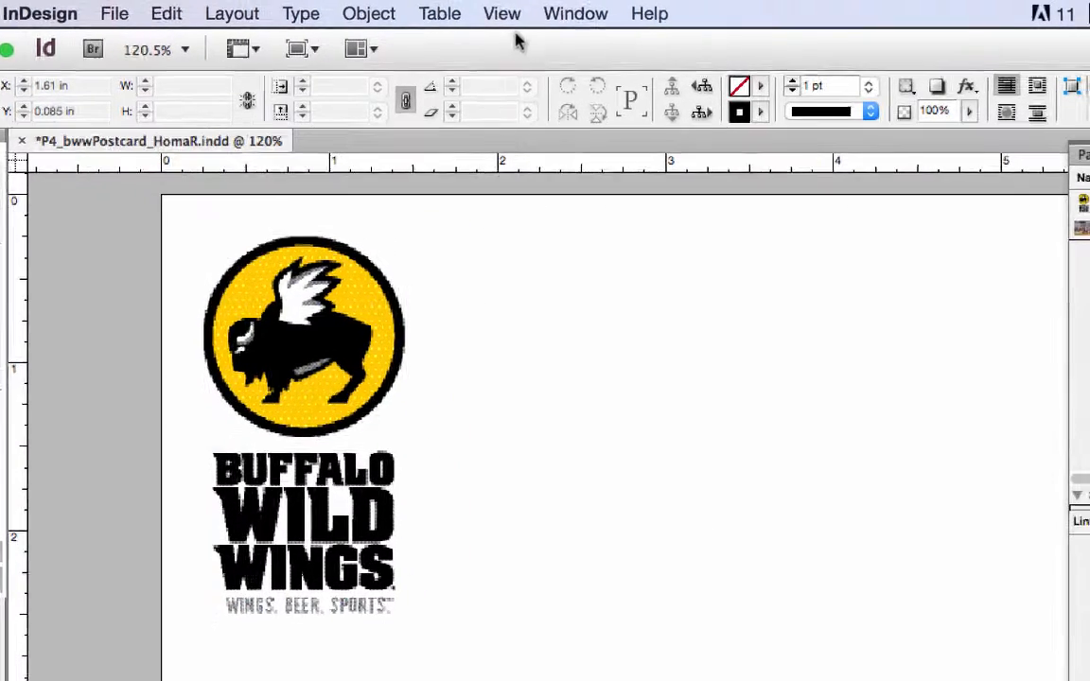
left_click(543, 13)
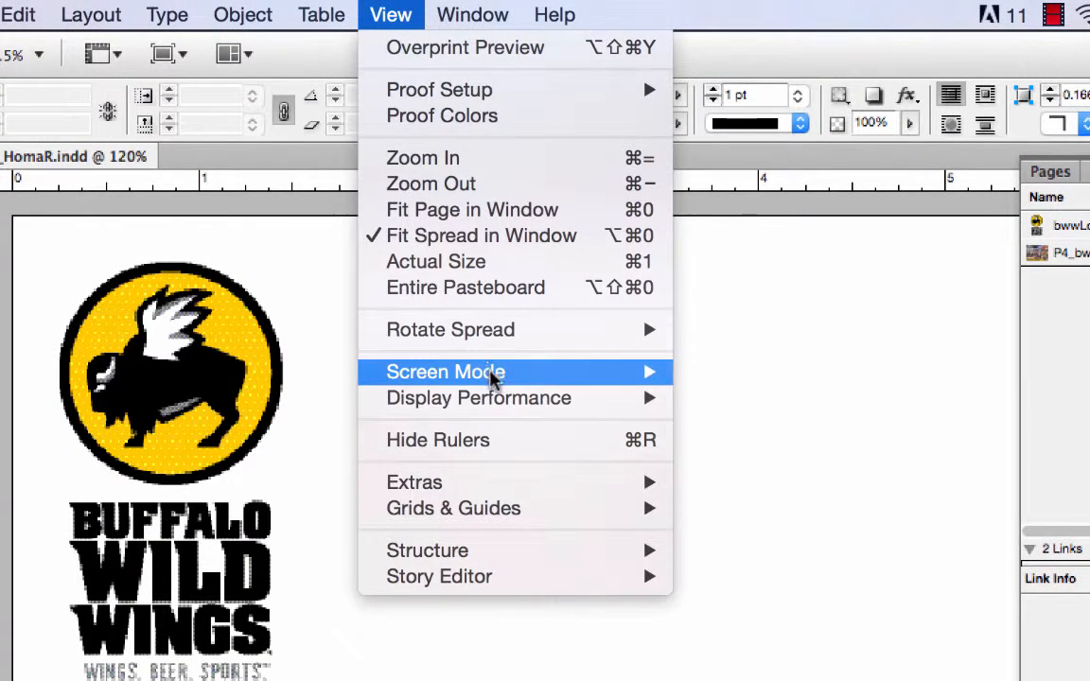
mouse_move(492, 398)
left_click(783, 451)
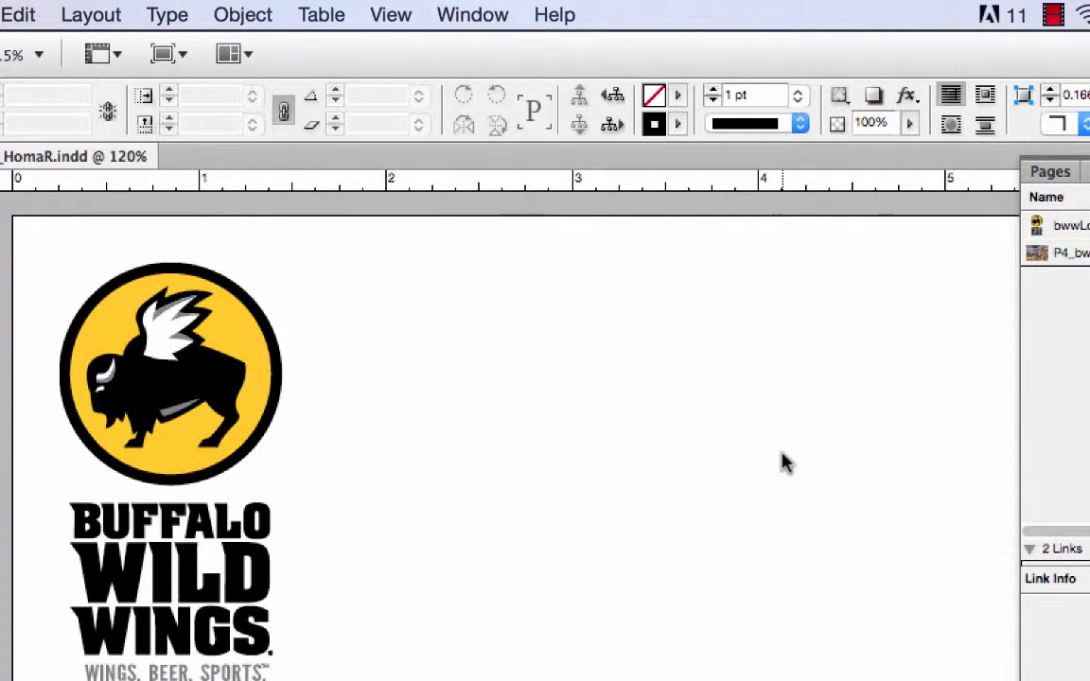
Step: Place bwwLogo_white.eps over the crowd photo on page 1
scroll(691, 604, "up", 5)
scroll(691, 604, "up", 10)
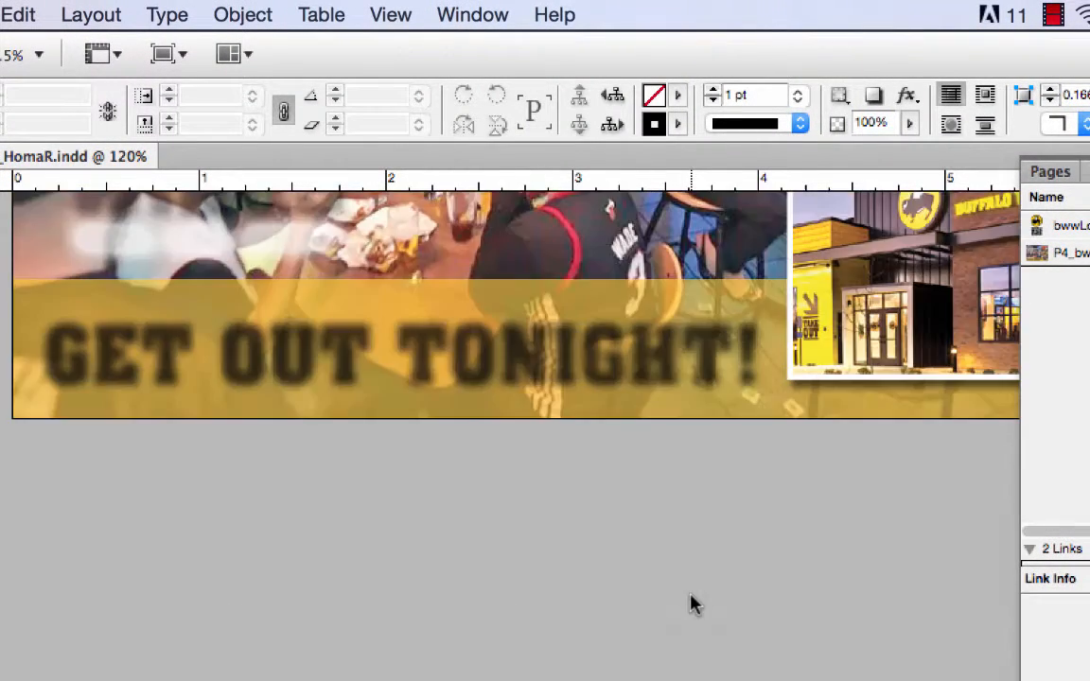
scroll(696, 606, "down", 3)
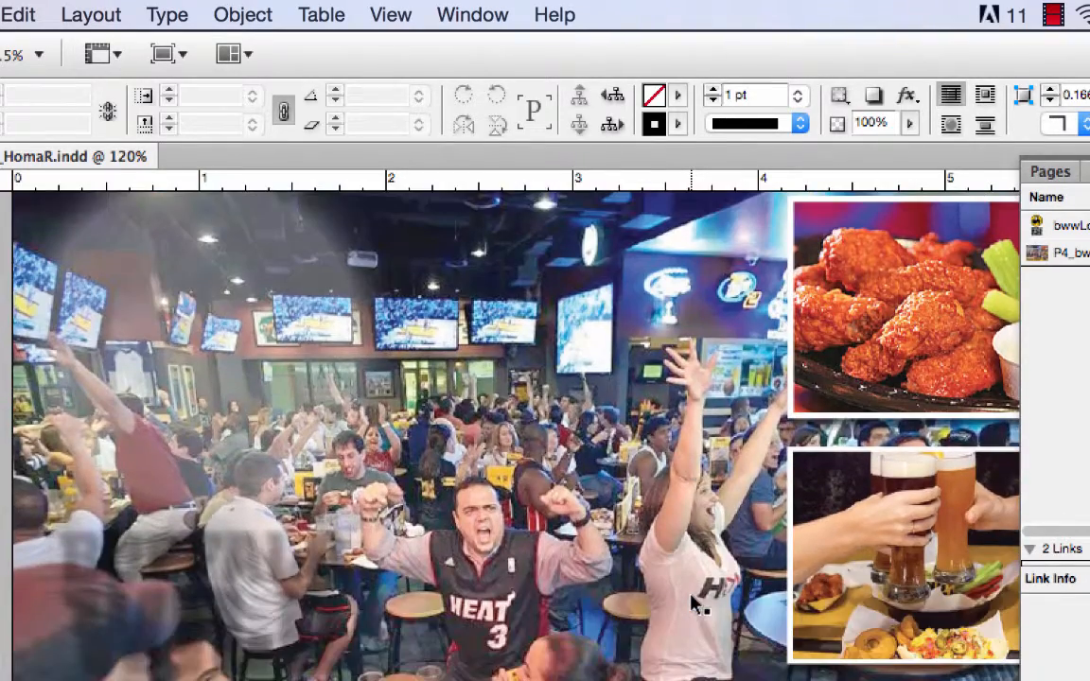
scroll(695, 606, "up", 3)
scroll(695, 605, "down", 1)
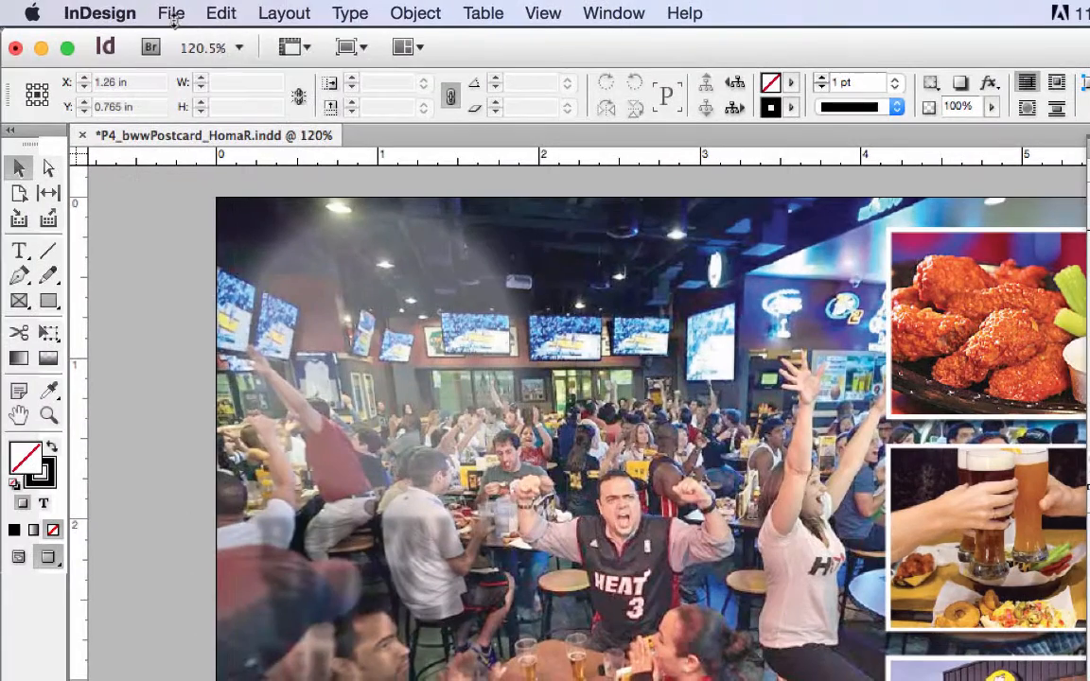
left_click(171, 13)
left_click(200, 294)
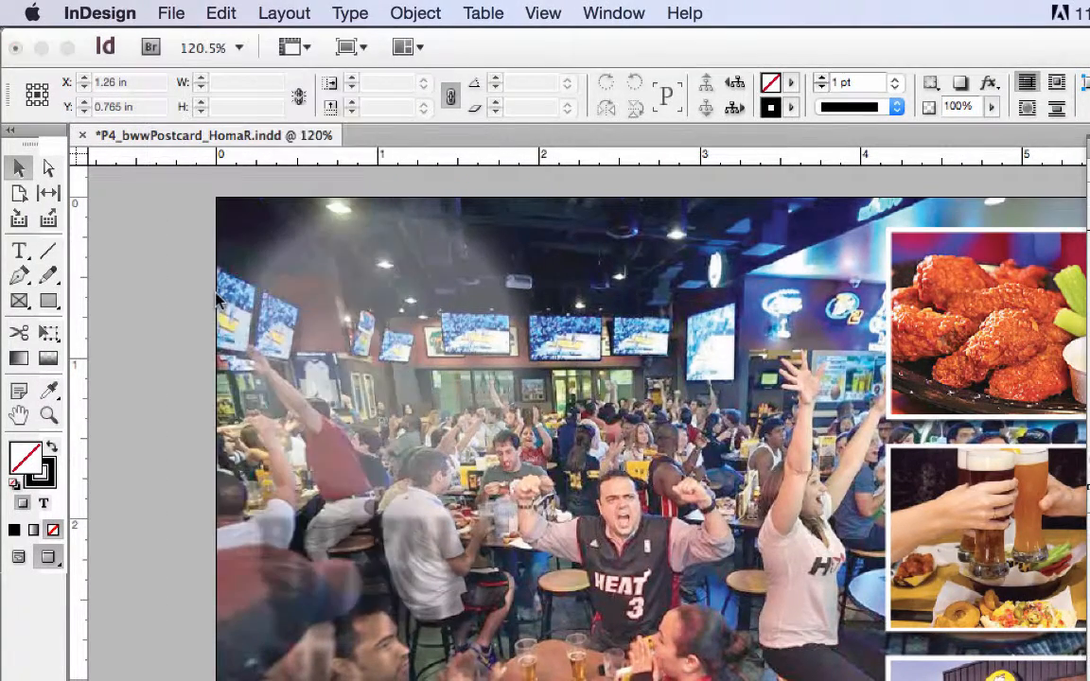
left_click(1068, 200)
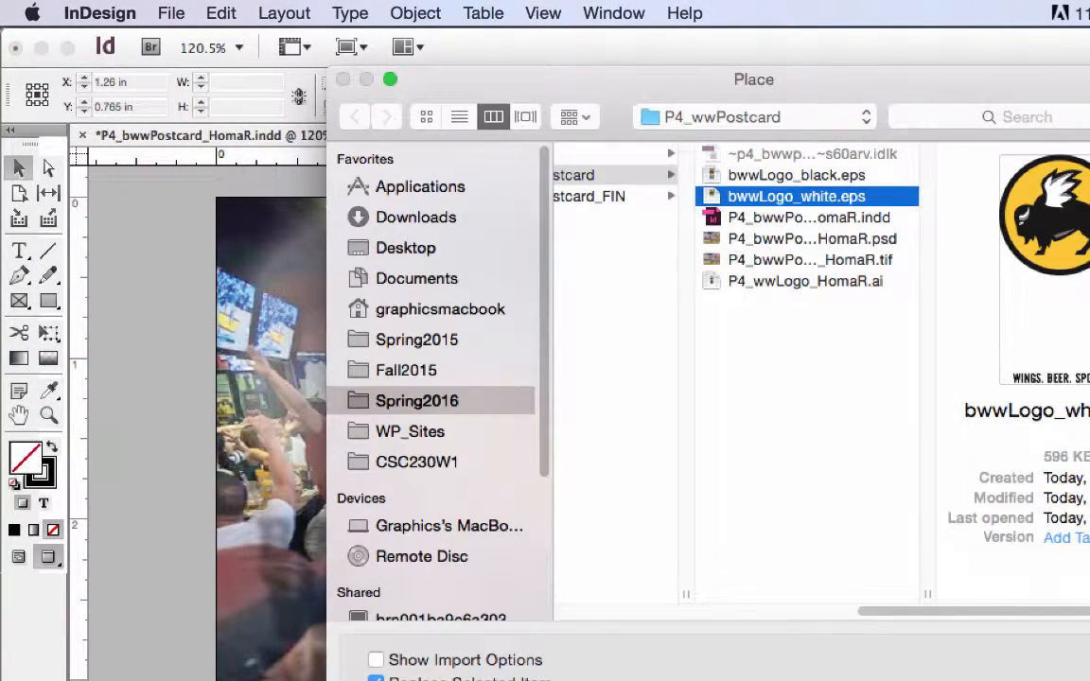
key("Return")
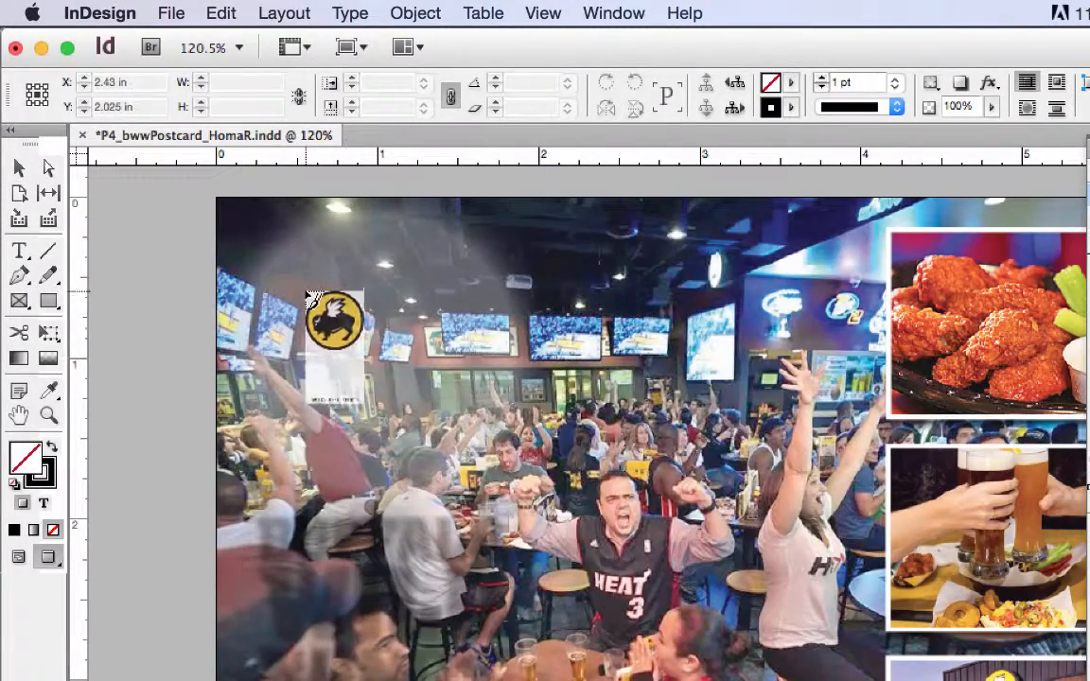
left_click(303, 285)
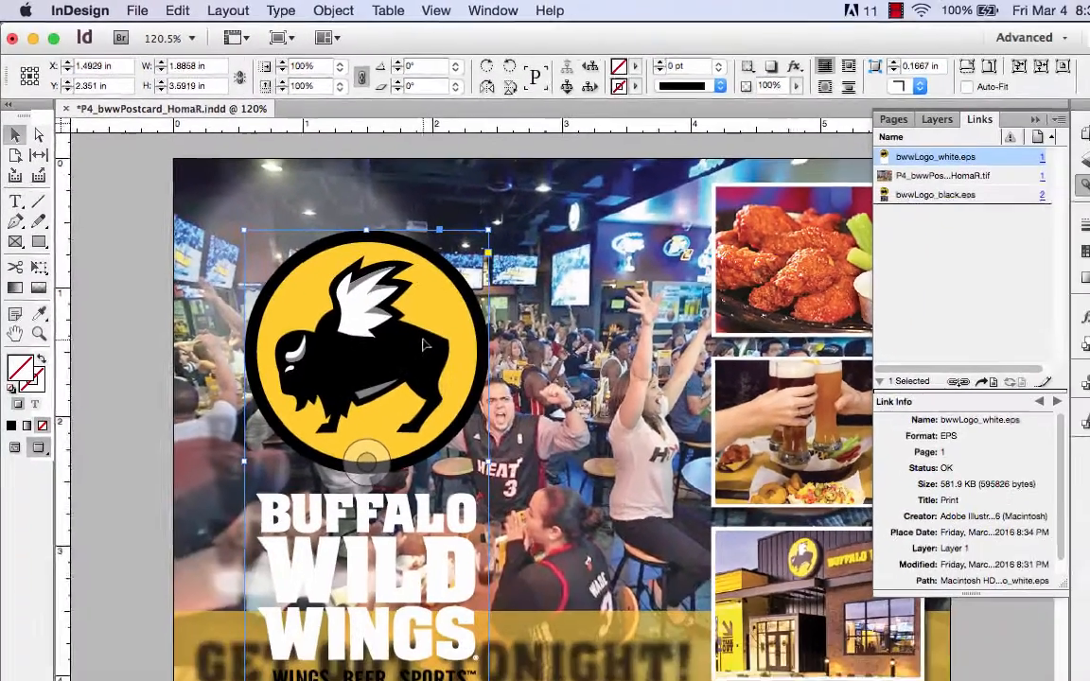
Step: Move the white logo to the photo's upper-left area and scale it with its frame to about 1.66 × 3.16 in
left_click_drag(530, 426, 463, 379)
left_click_drag(361, 295, 363, 293)
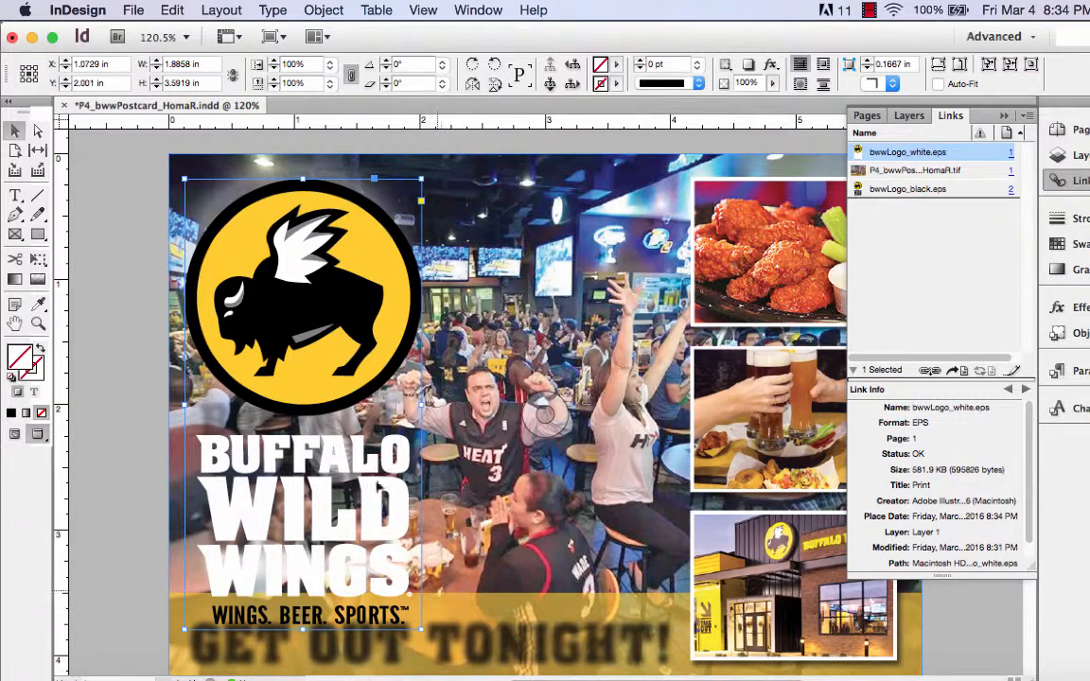
left_click_drag(331, 210, 331, 198)
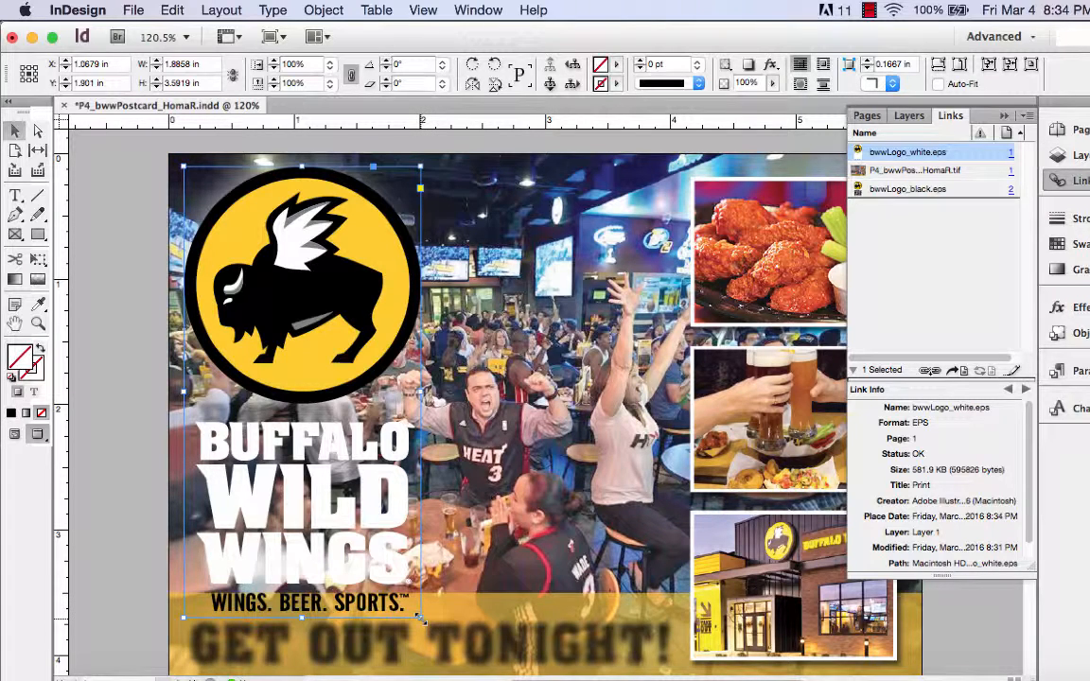
left_click_drag(420, 617, 407, 590)
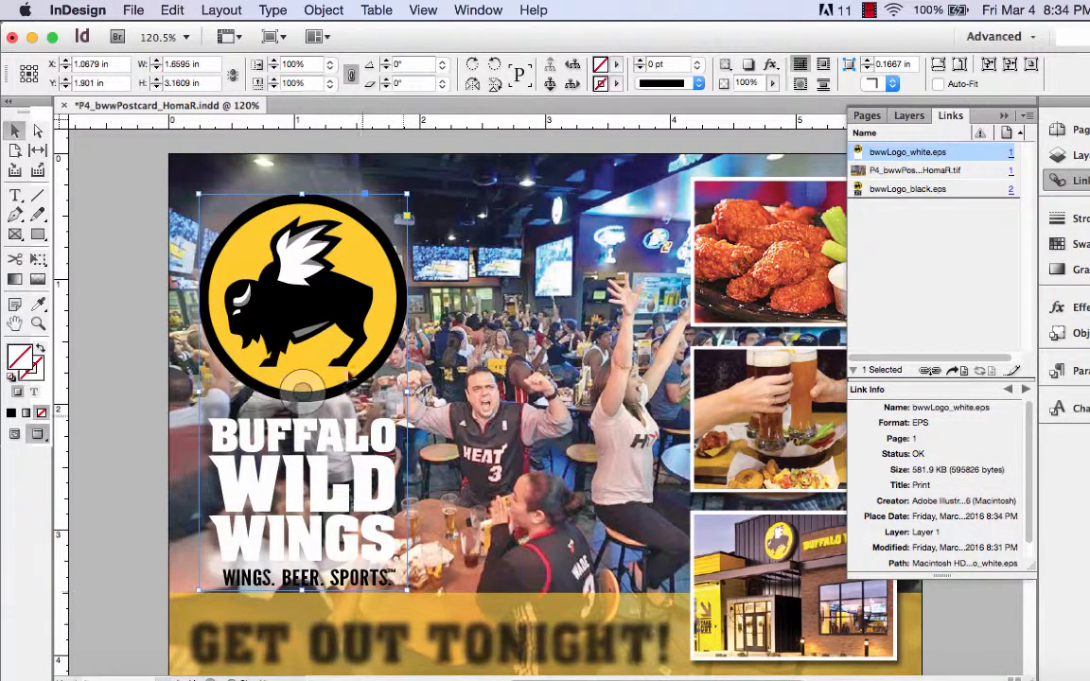
left_click_drag(350, 290, 348, 272)
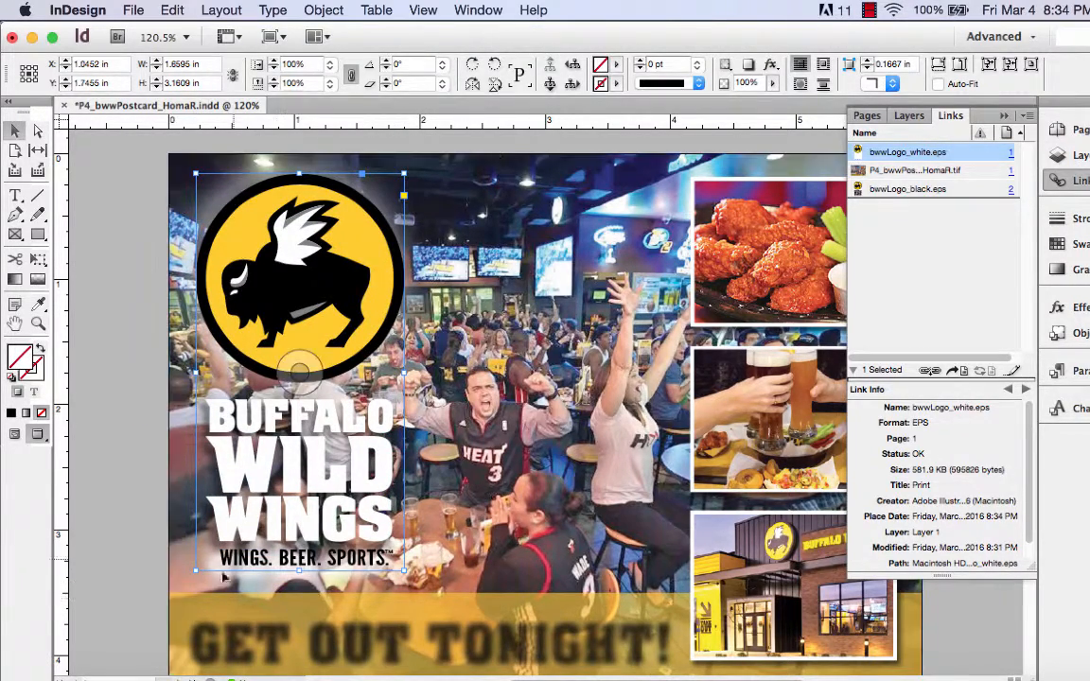
Step: Extend the white logo's frame to the page's top and left edges, about 2.17 × 3.56 in, and scale its graphic to about 89%
left_click_drag(193, 577, 166, 600)
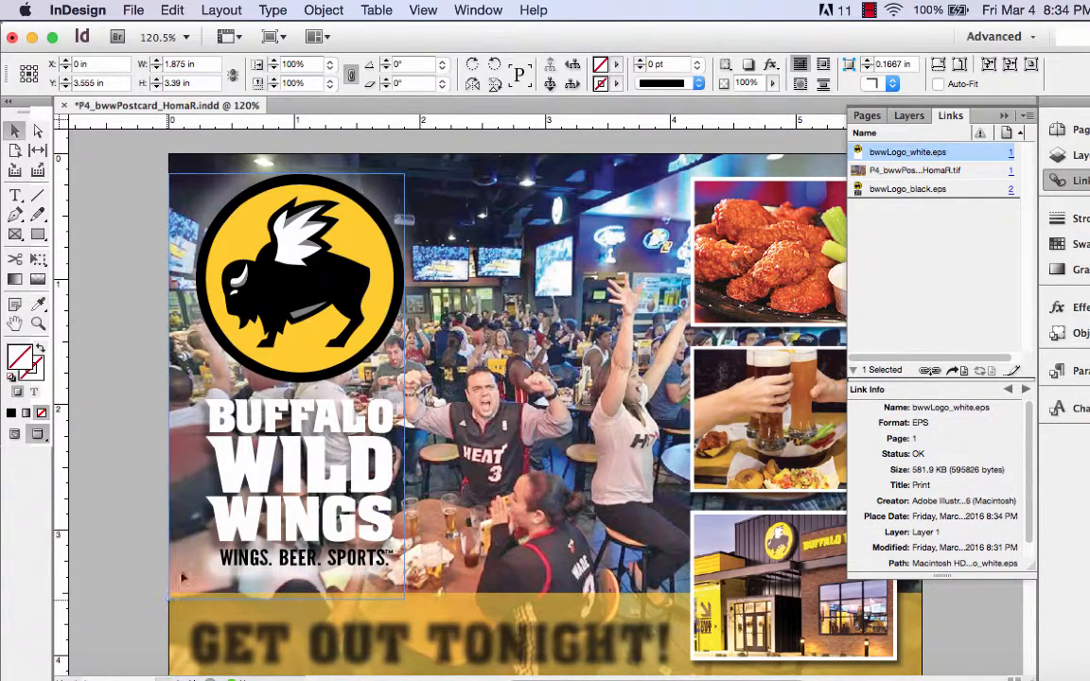
left_click_drag(404, 175, 441, 153)
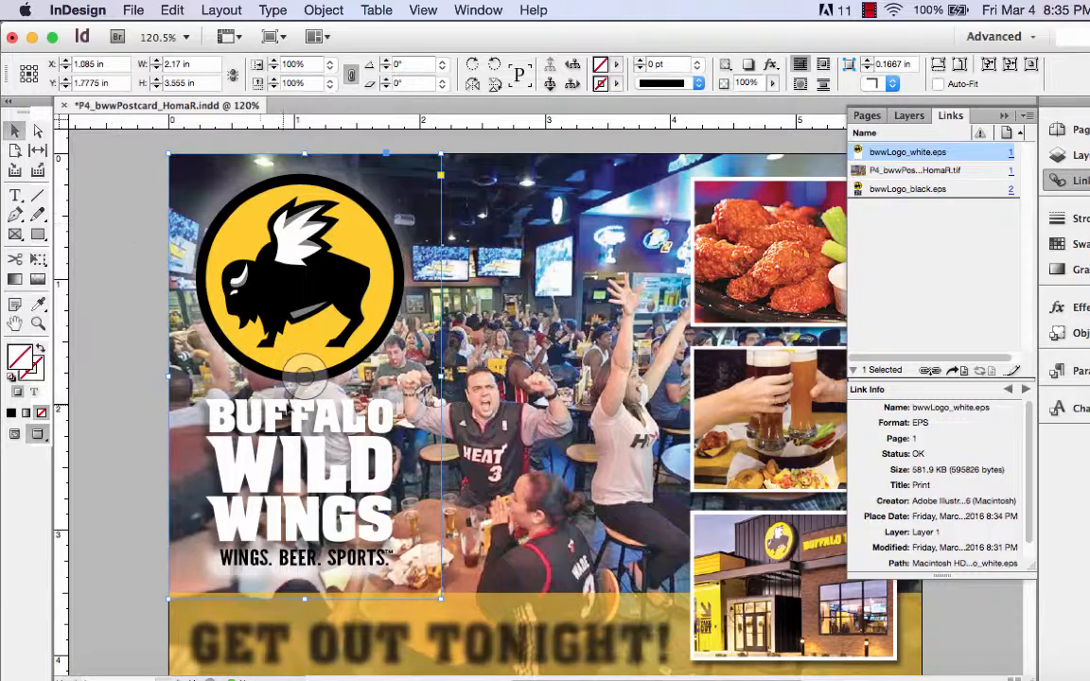
left_click(301, 380)
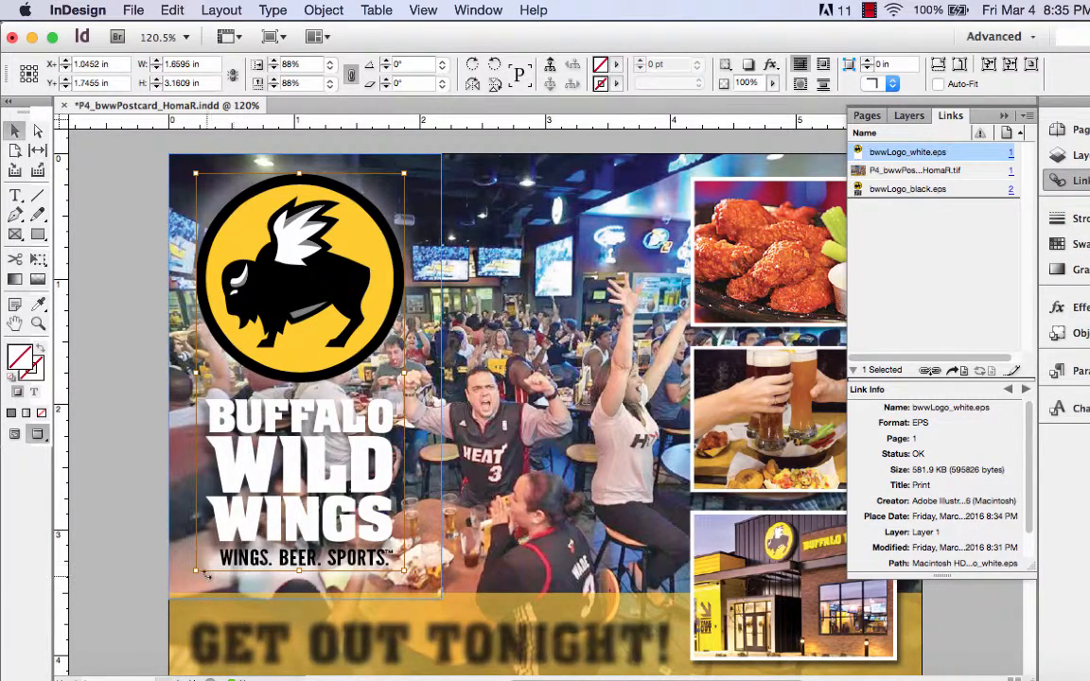
left_click_drag(193, 568, 185, 578)
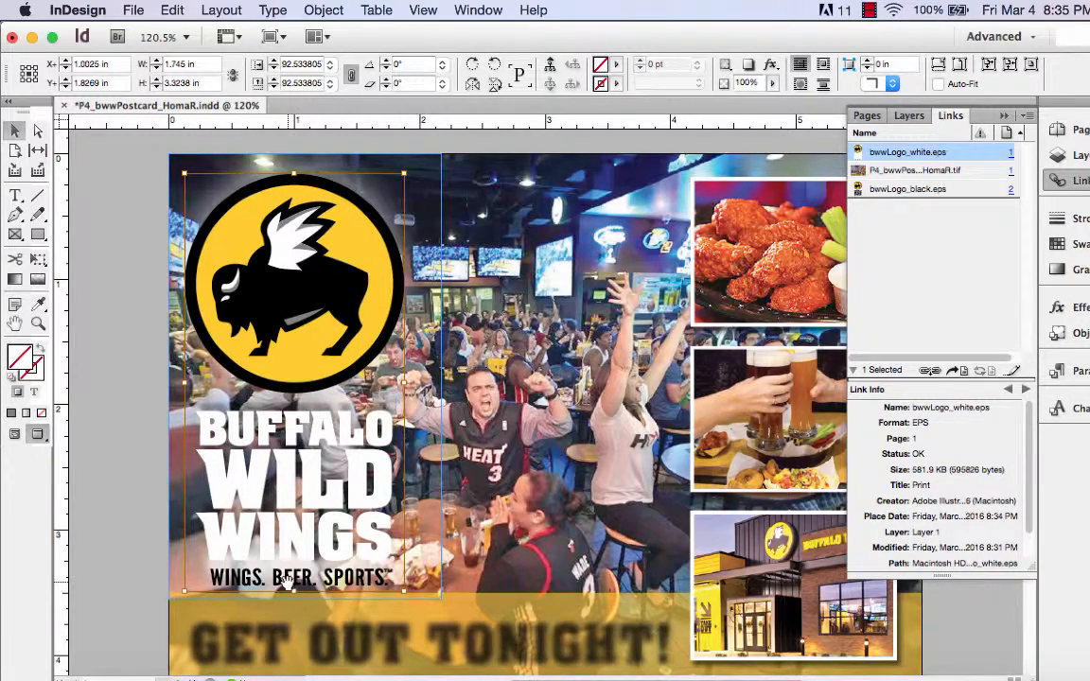
left_click_drag(405, 591, 395, 577)
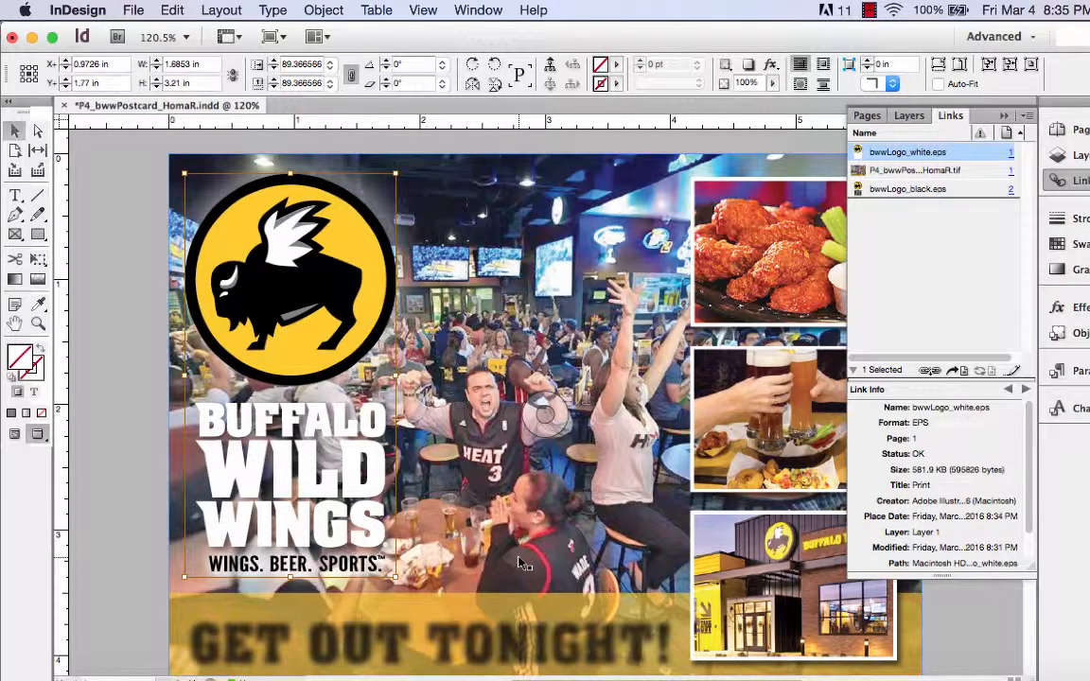
Step: Fine-tune the white logo graphic's scale inside its frame to 90% in width and height, checking its tagline against the gold band
left_click(38, 323)
left_click_drag(137, 434, 478, 620)
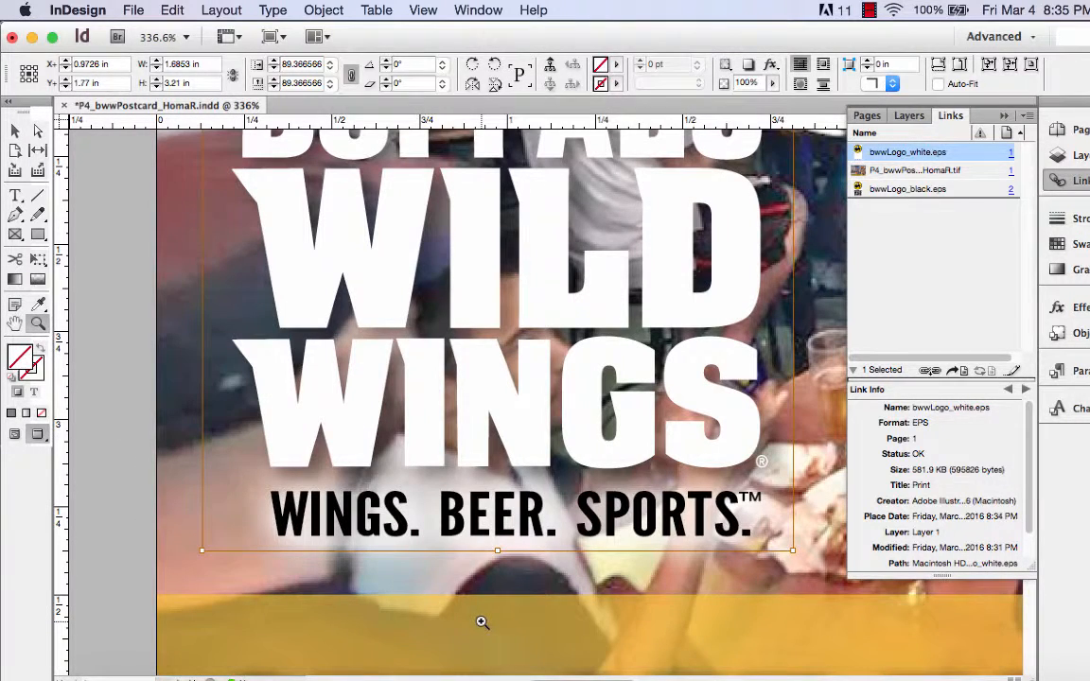
left_click(16, 131)
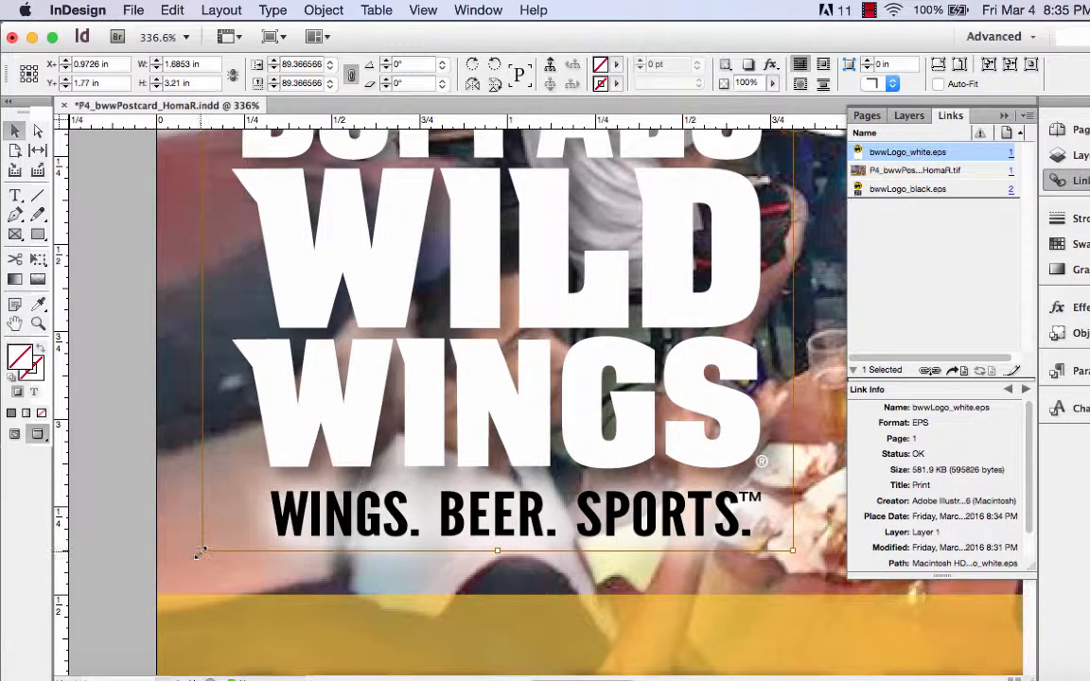
left_click_drag(197, 555, 193, 558)
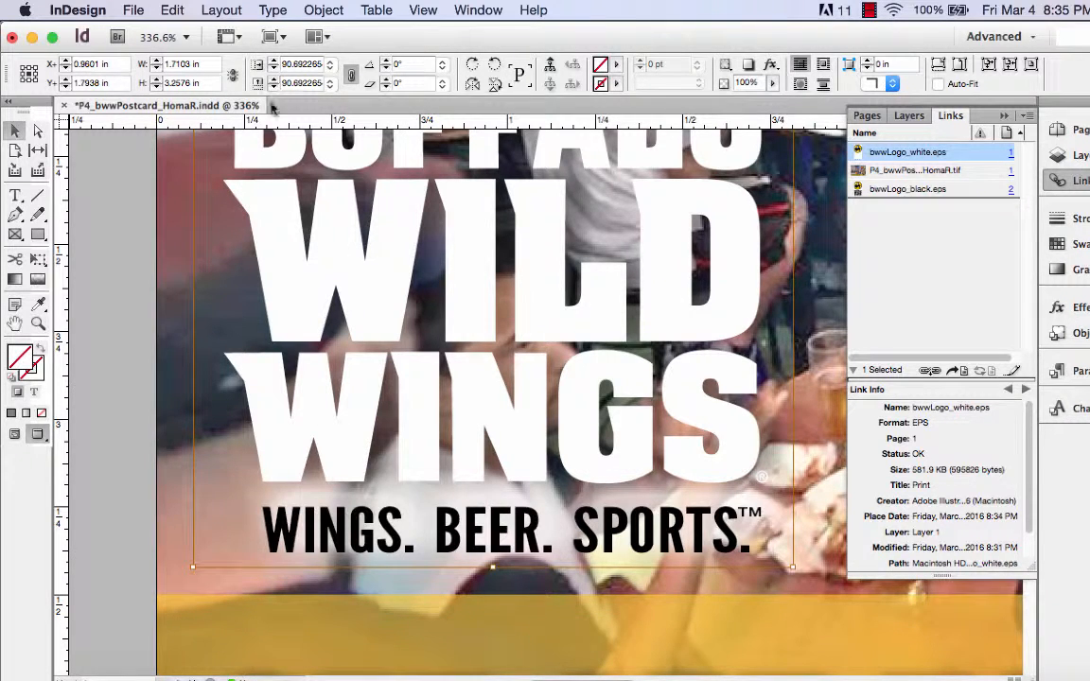
type("91")
key("Return")
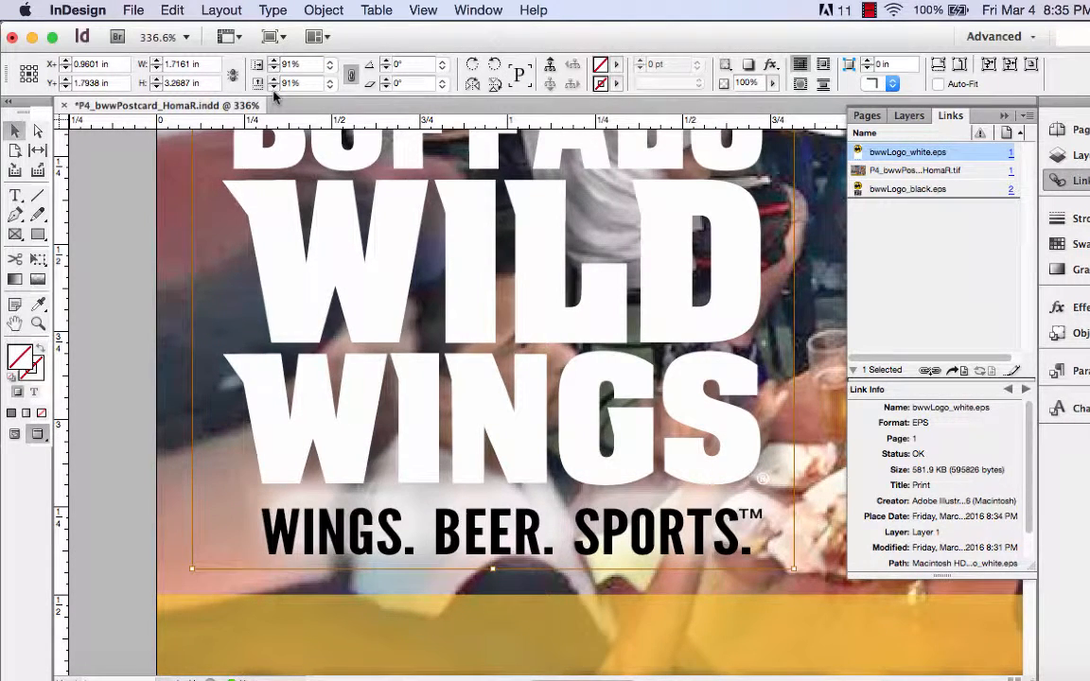
left_click(274, 86)
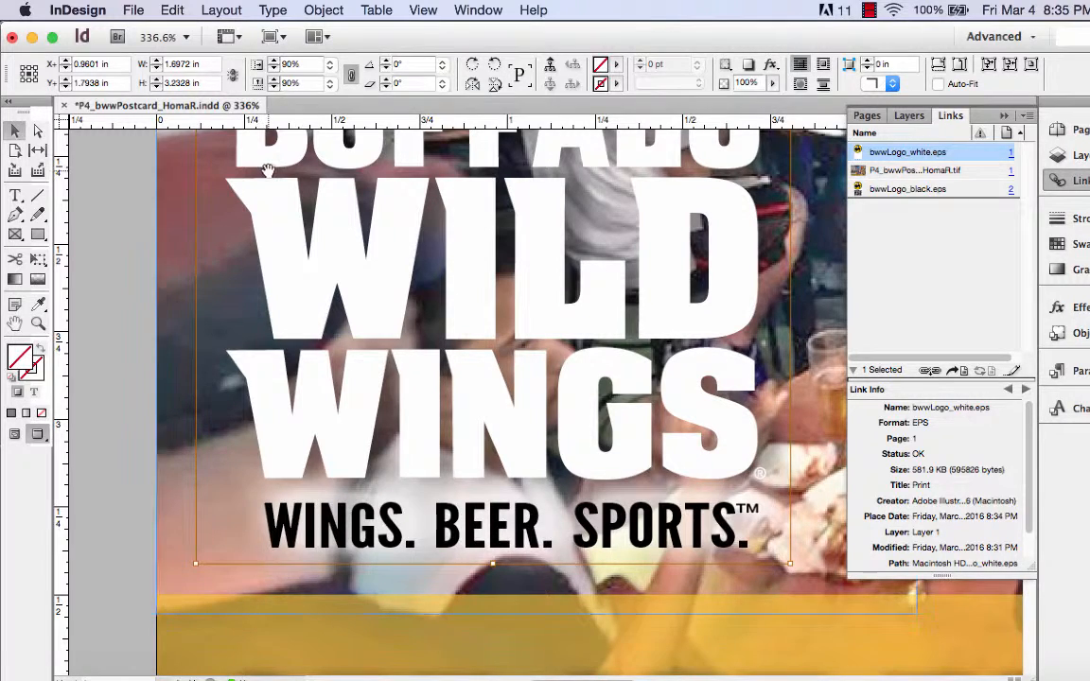
key("super+minus")
key("super+minus")
key("super+minus")
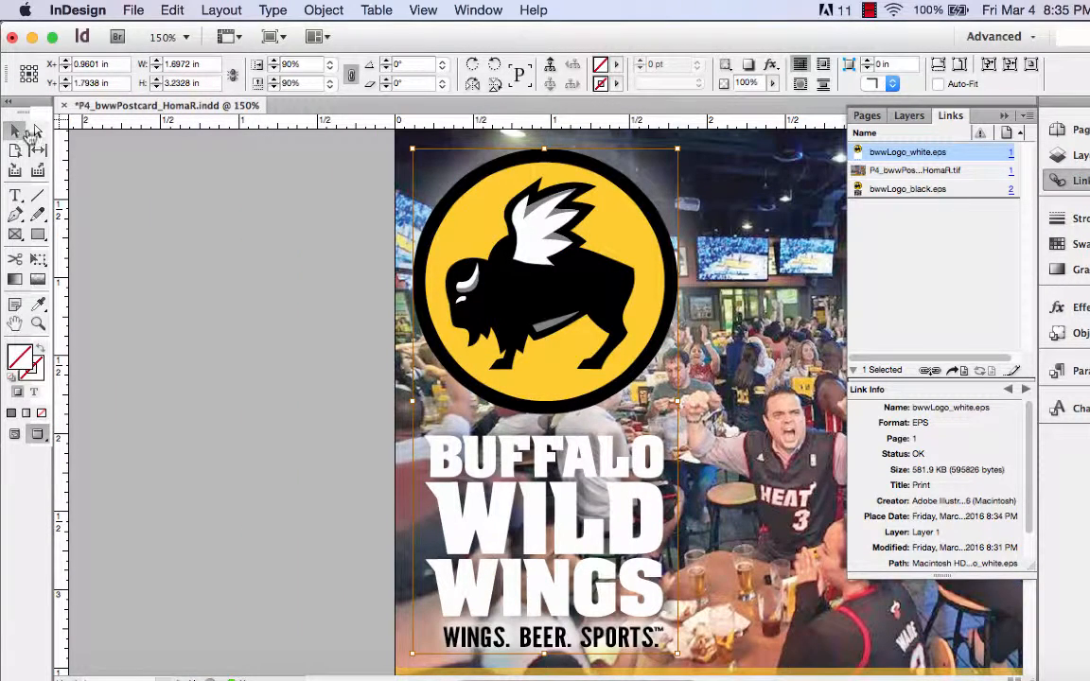
left_click(719, 303)
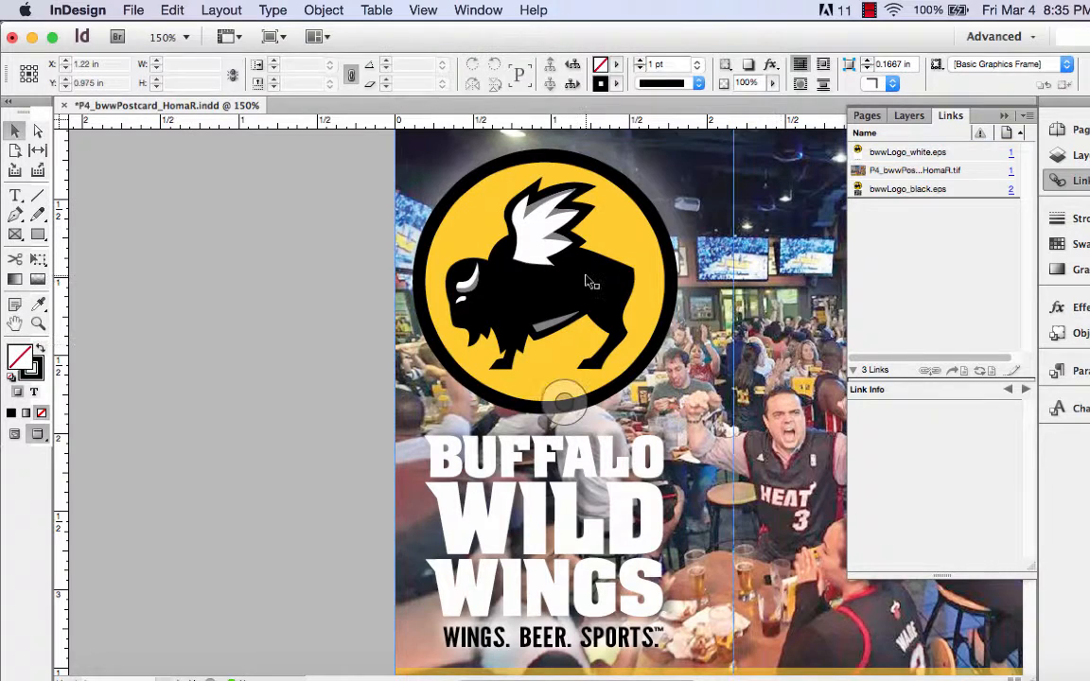
Step: Fit the white logo's frame to its content and shift it slightly right to X 0.9686 in
left_click(322, 9)
mouse_move(326, 303)
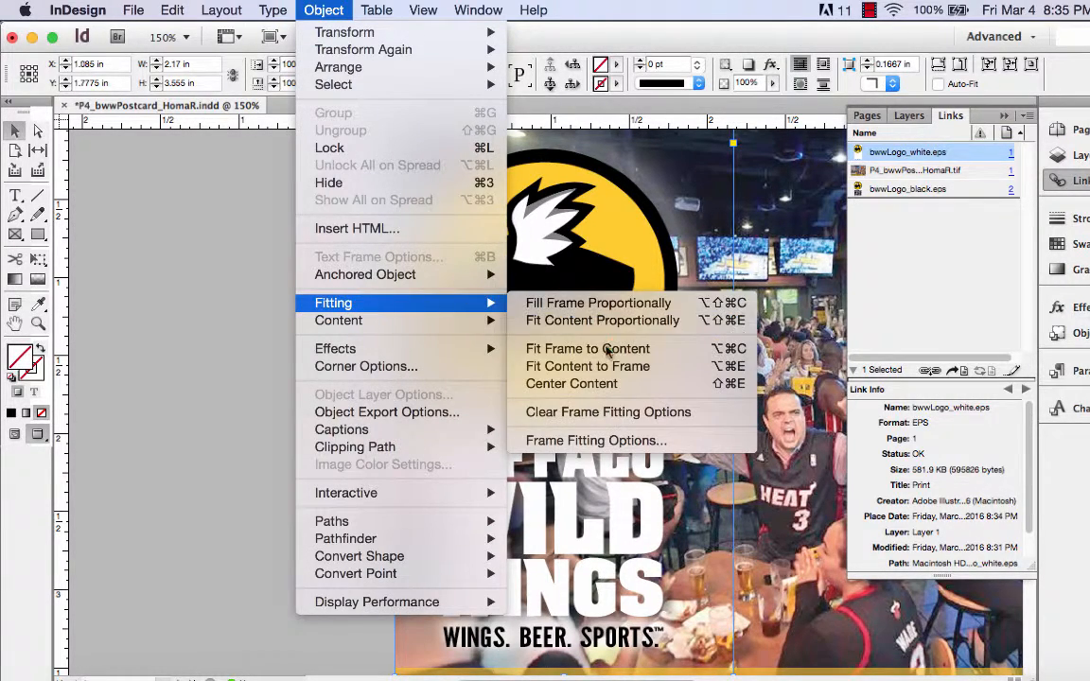
left_click(608, 350)
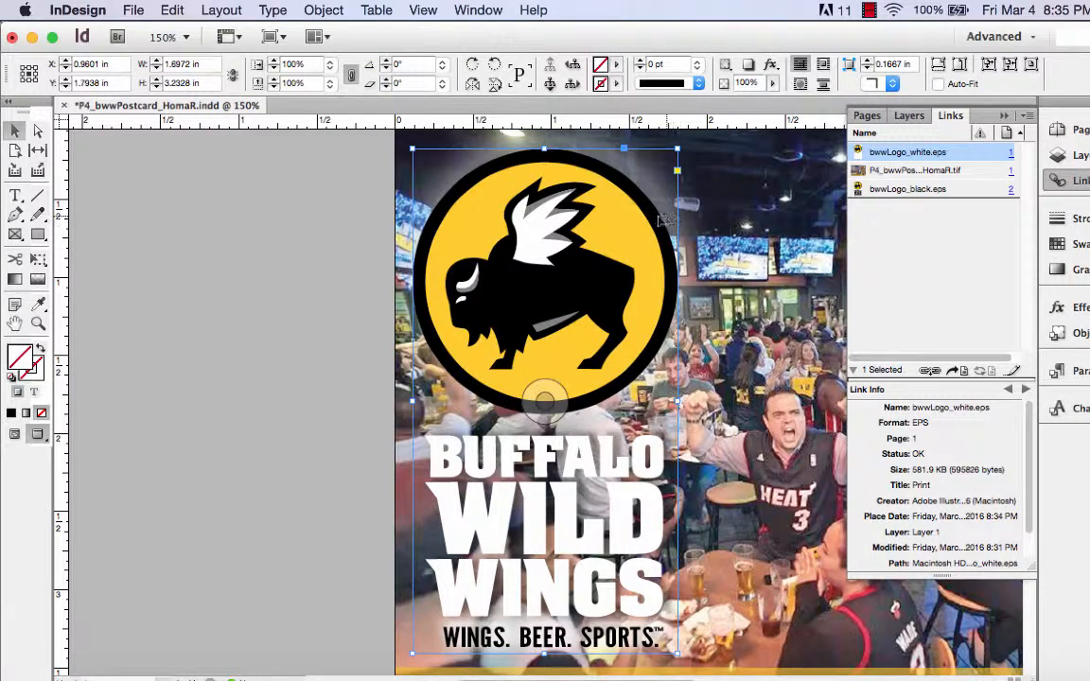
left_click_drag(649, 226, 651, 225)
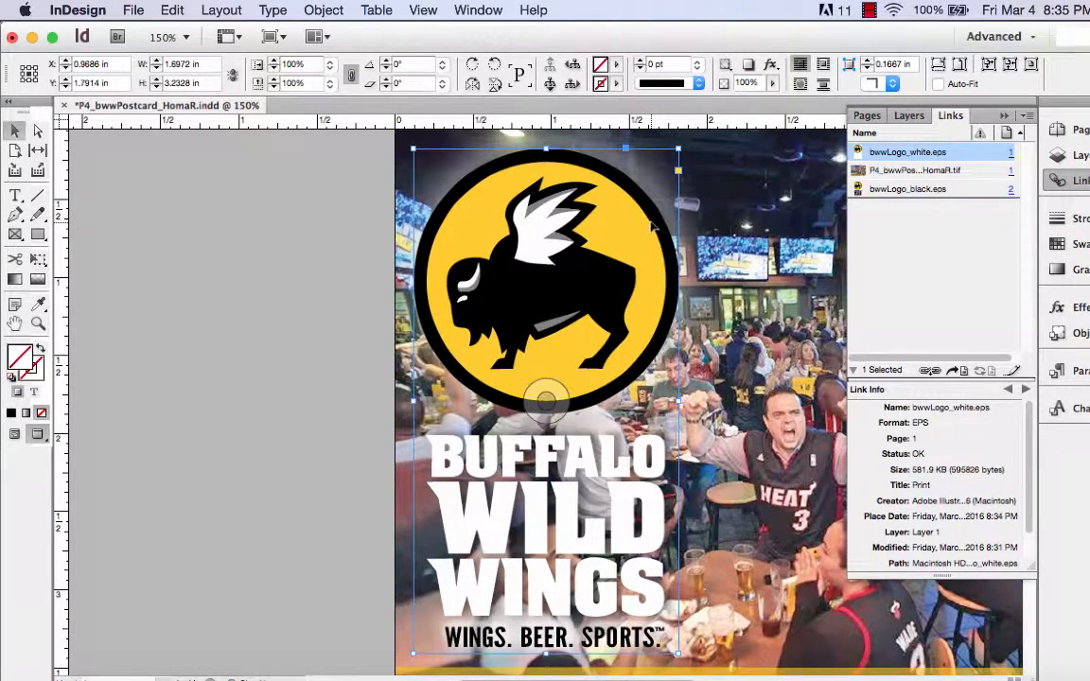
scroll(721, 380, "down", 3)
scroll(721, 379, "up", 3)
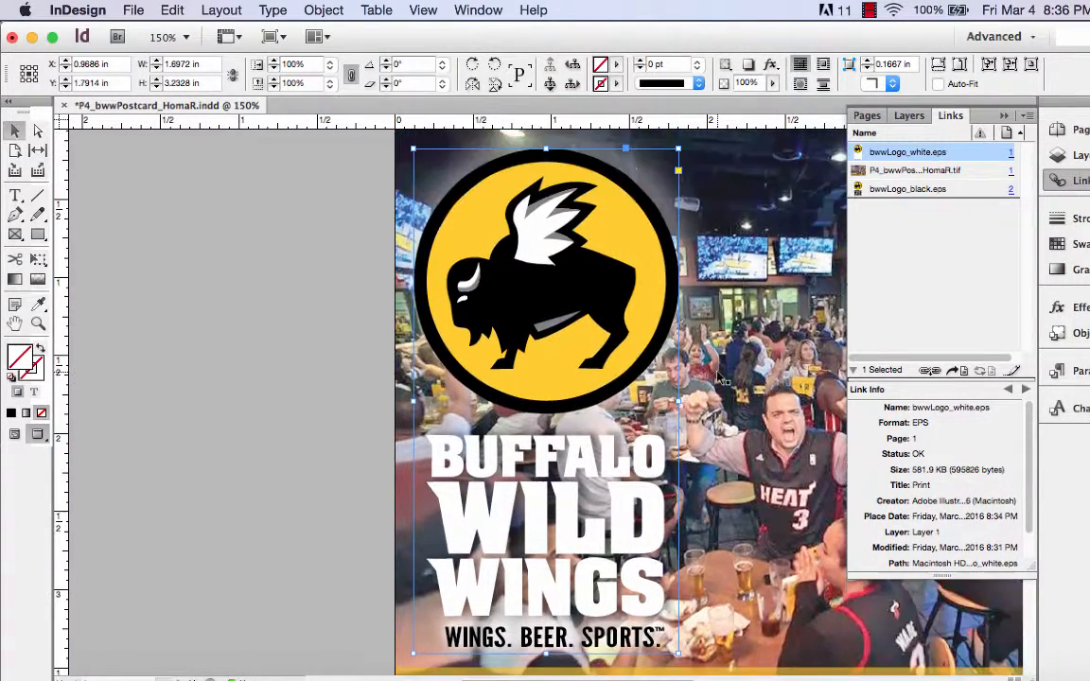
scroll(721, 378, "down", 2)
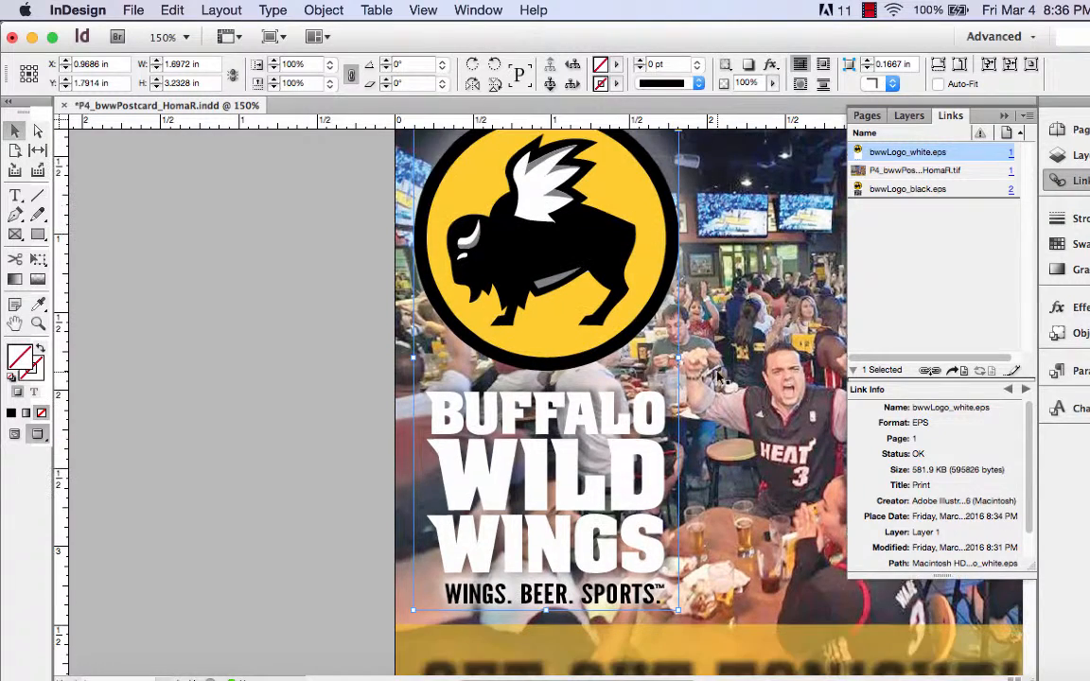
Step: Nudge the white logo up two increments to Y 1.7636 in, aligning its lettering with the glow in the photo, and deselect it
left_click(38, 323)
left_click_drag(488, 387, 620, 426)
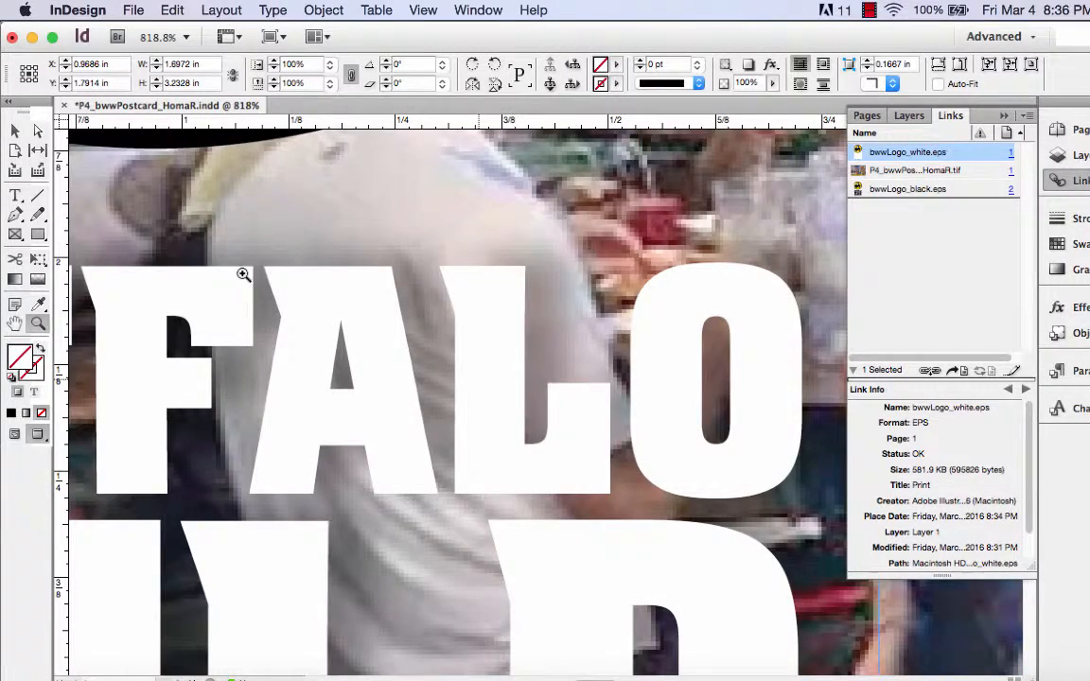
left_click(16, 130)
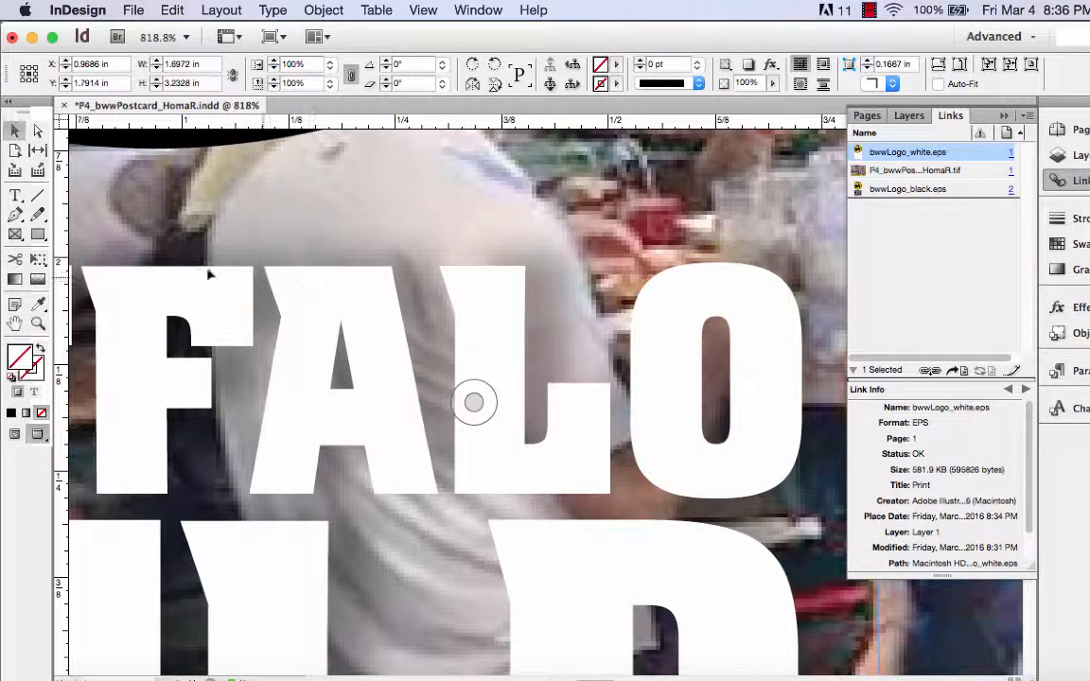
key("Up")
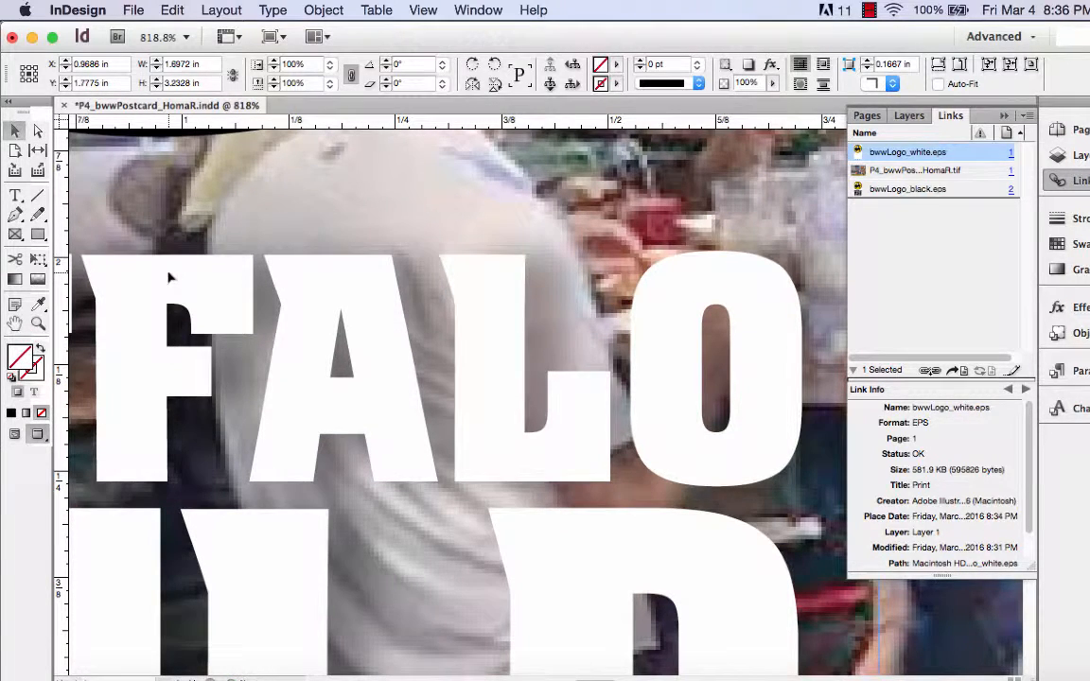
key("Up")
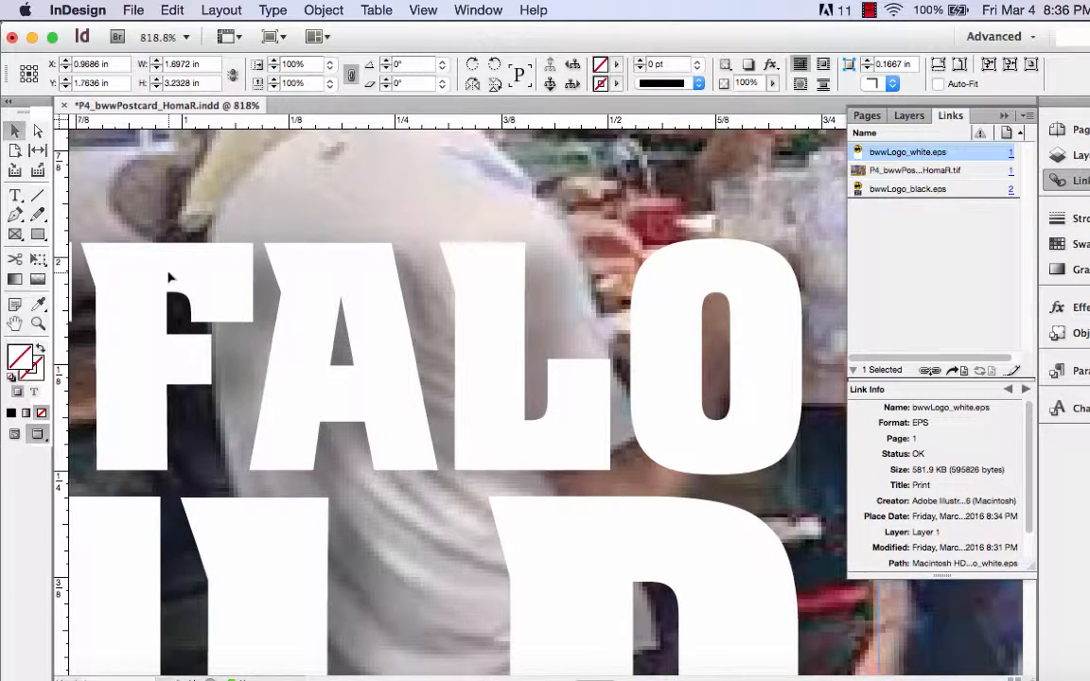
key("super+minus")
key("super+minus")
key("super+minus")
key("super+minus")
key("super+minus")
key("super+minus")
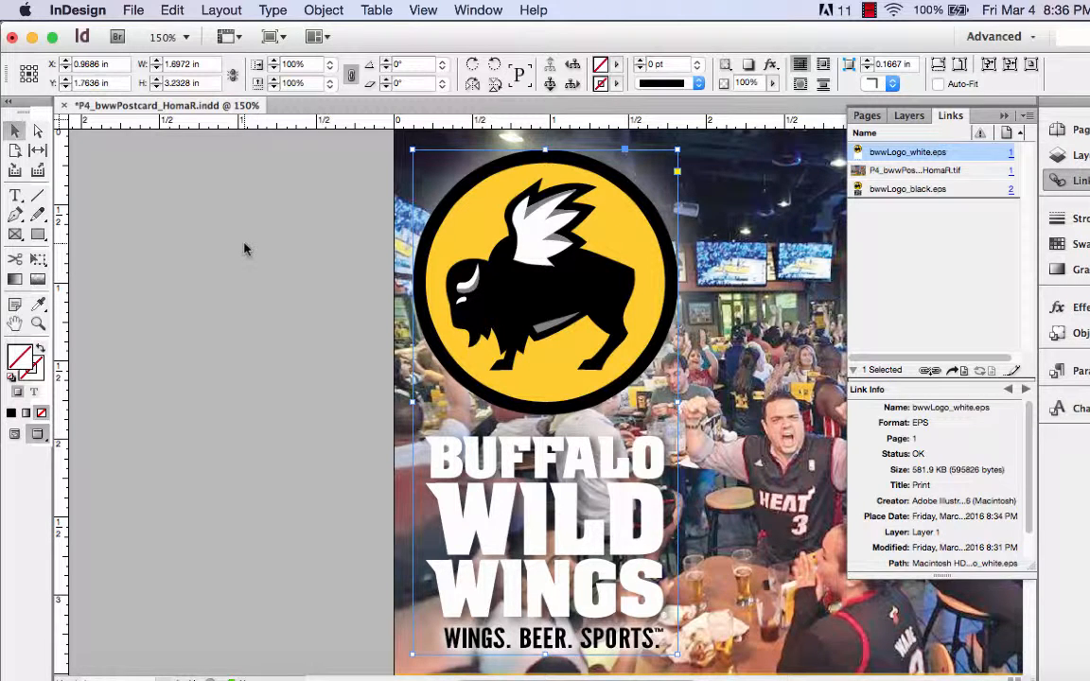
key("super+minus")
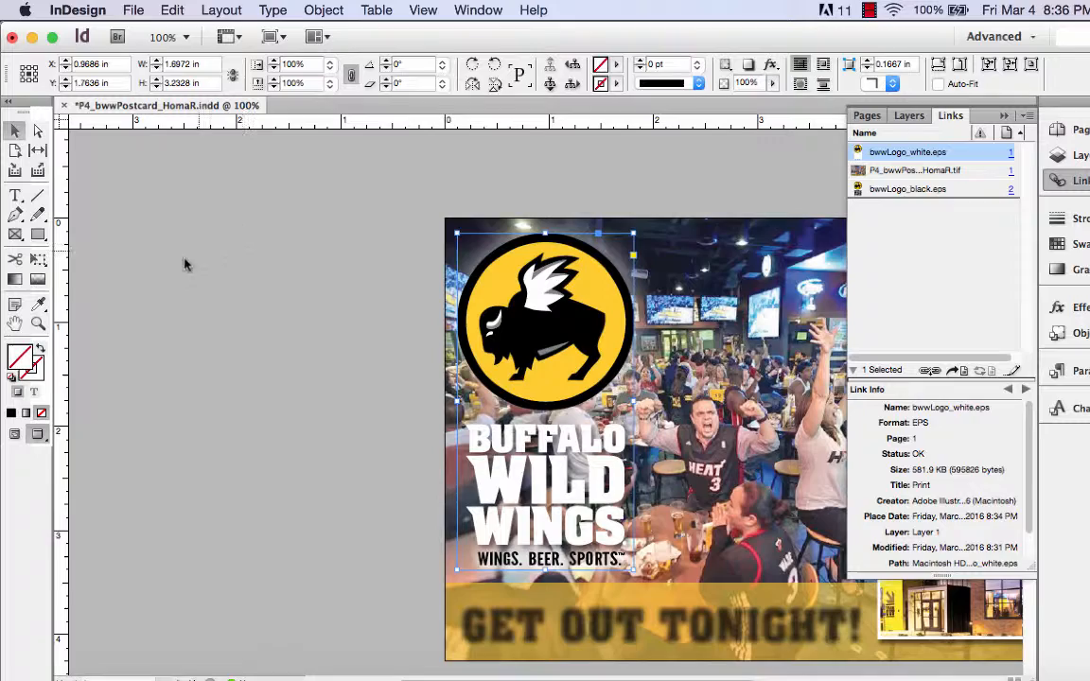
left_click(284, 305)
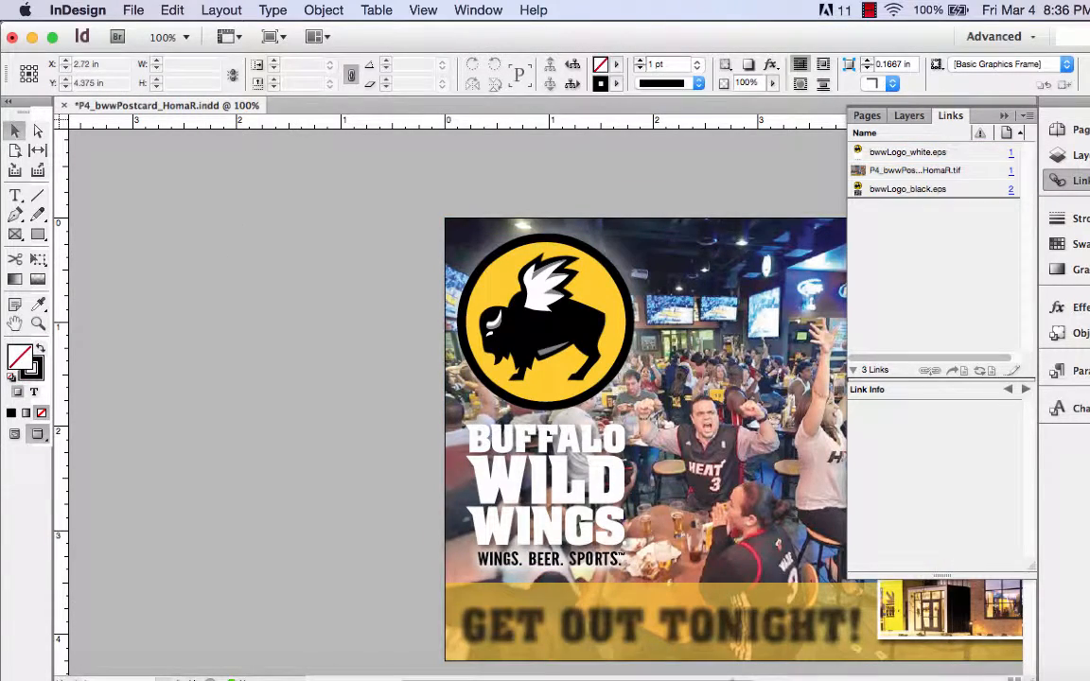
scroll(473, 397, "right", 6)
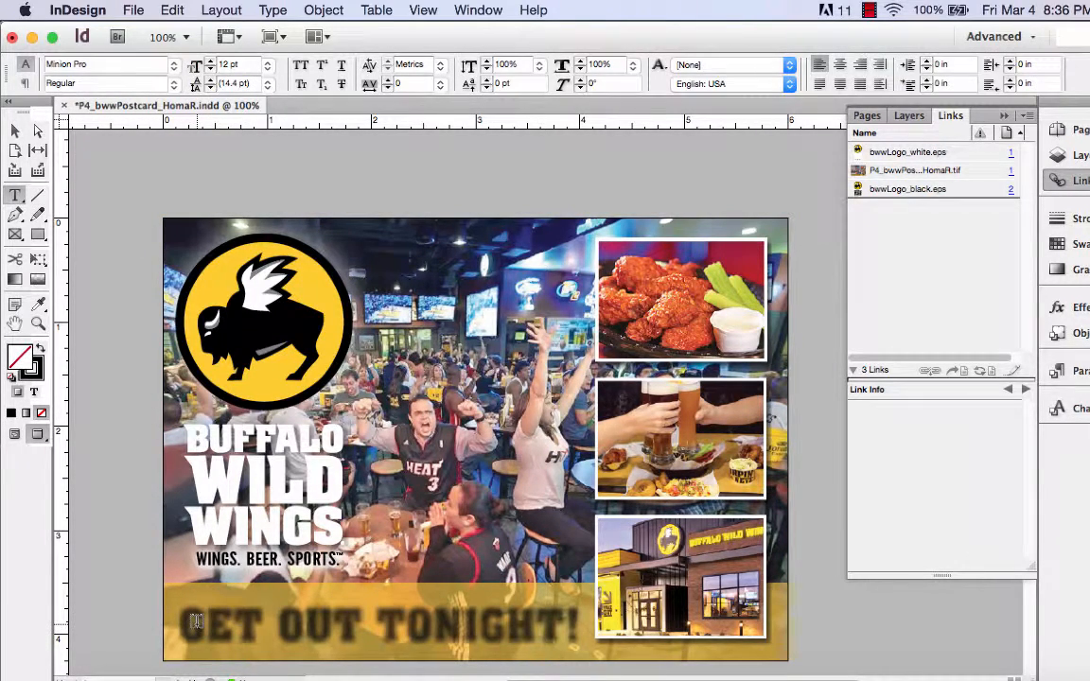
key("shift+g")
key("shift+t")
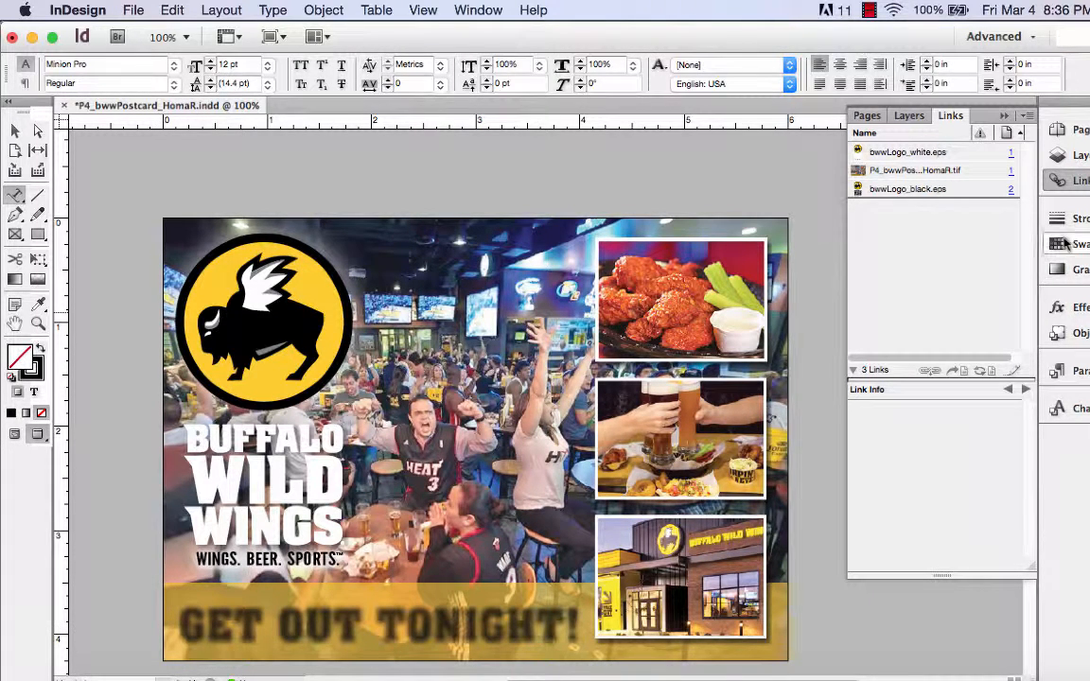
key("v")
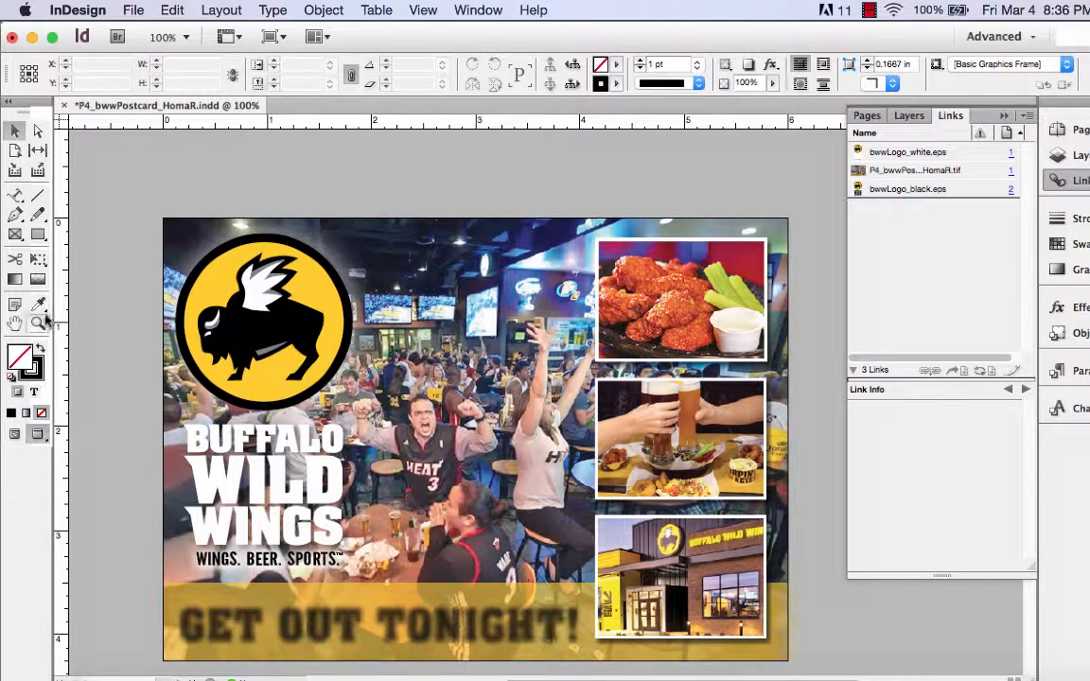
Step: In Normal view, create a text frame about 0.6 in high over the gold band and enter the headline GET OUT TONIGHT!
left_click_drag(15, 195, 63, 198)
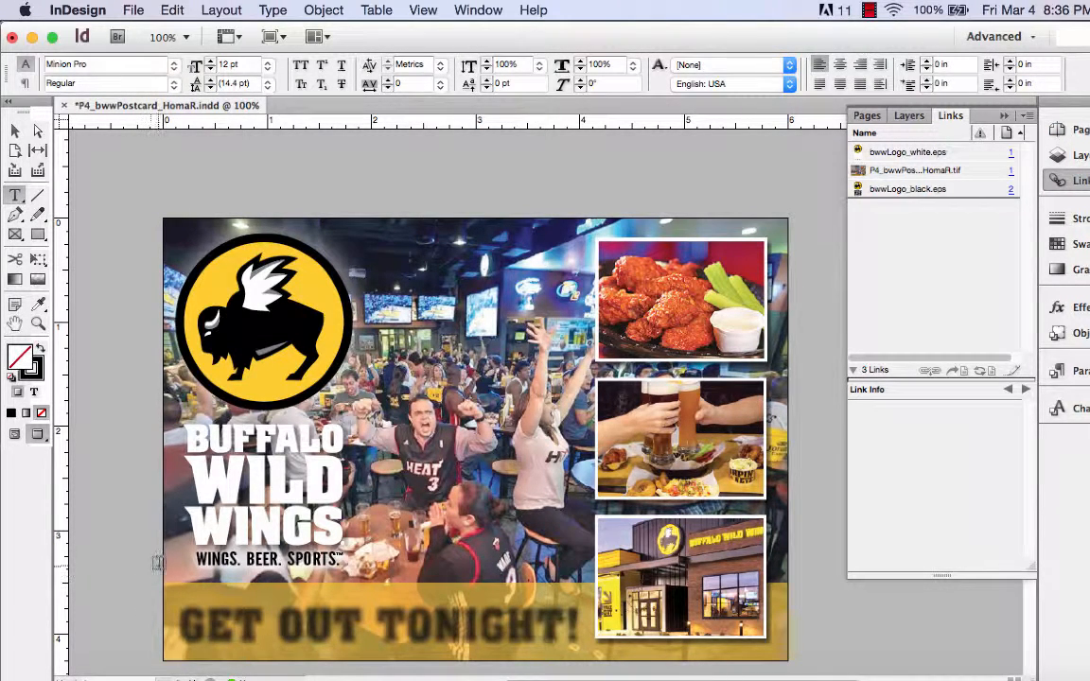
left_click(13, 434)
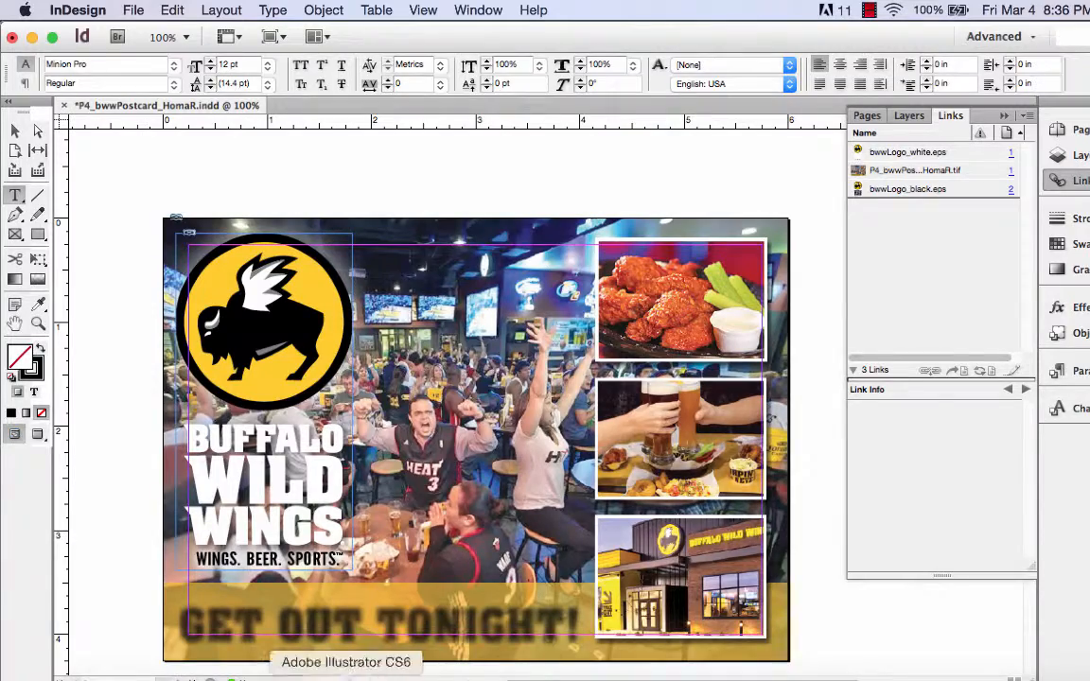
left_click_drag(154, 598, 588, 468)
left_click_drag(724, 492, 737, 520)
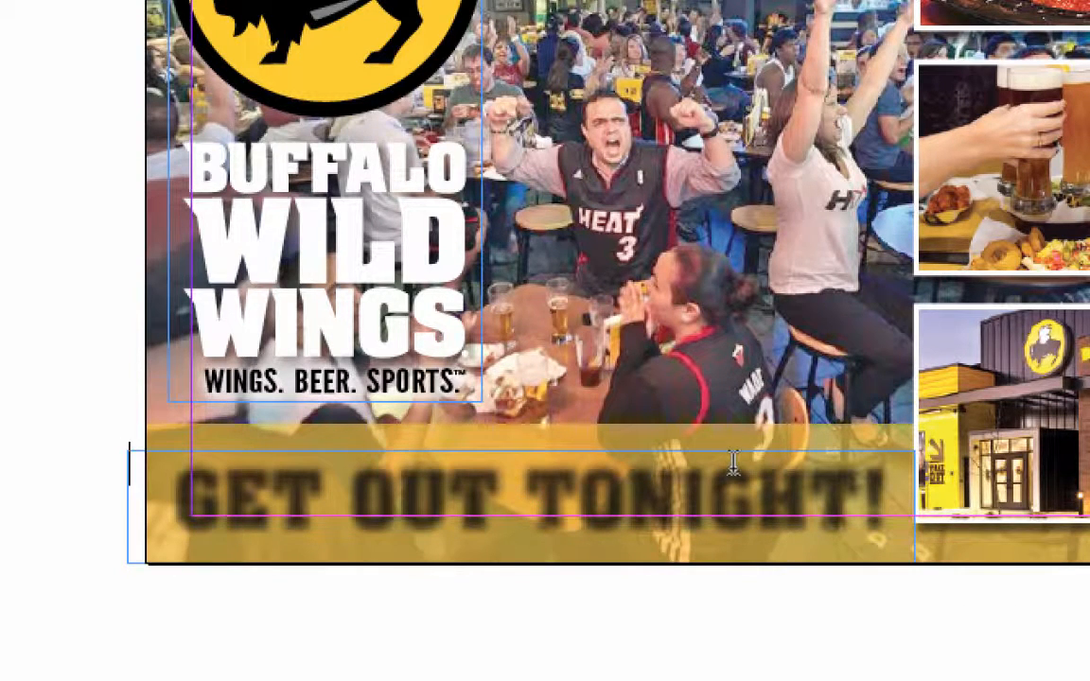
type("GET O")
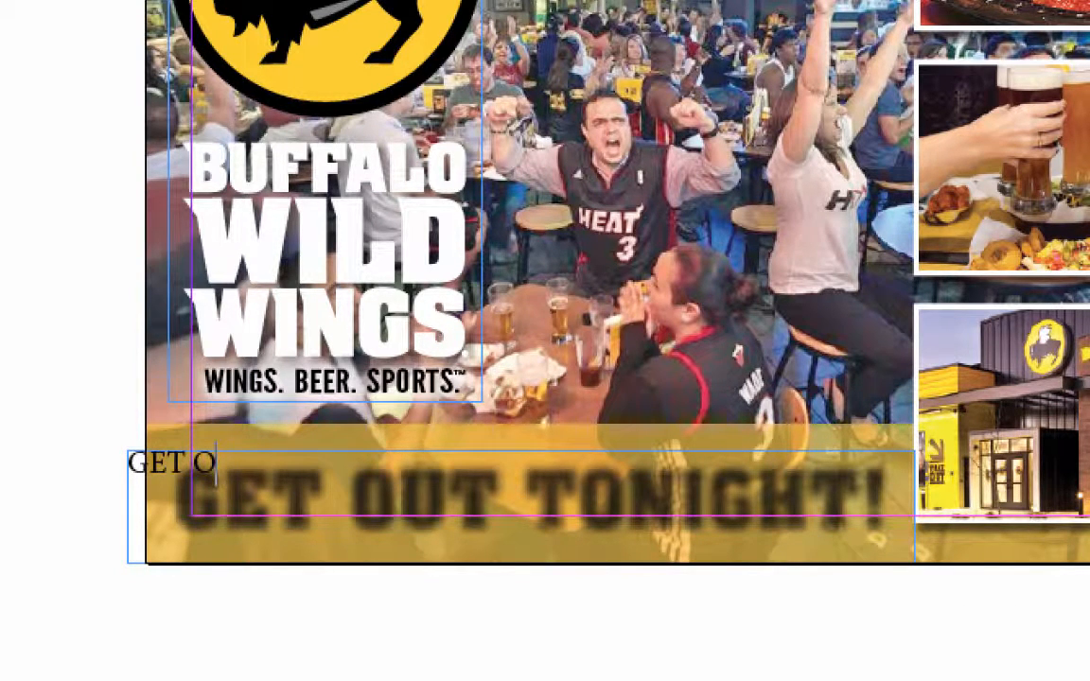
type("UT TONIGHT")
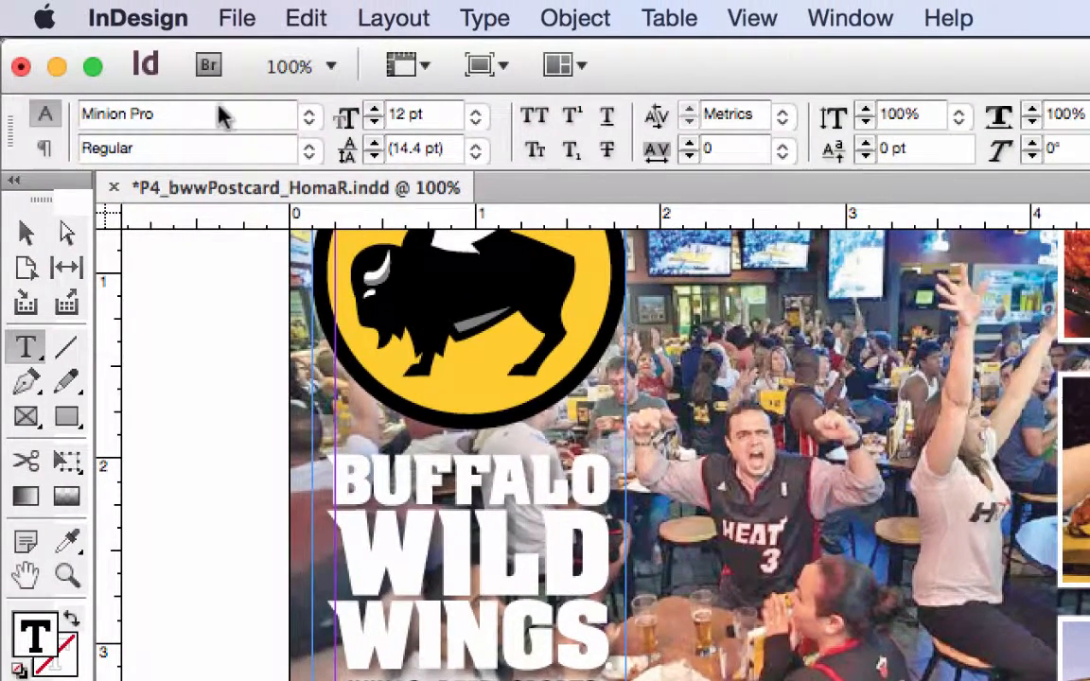
Step: Set the headline's font to Aachen BT Bold
left_click(309, 116)
scroll(326, 140, "up", 2)
mouse_move(330, 142)
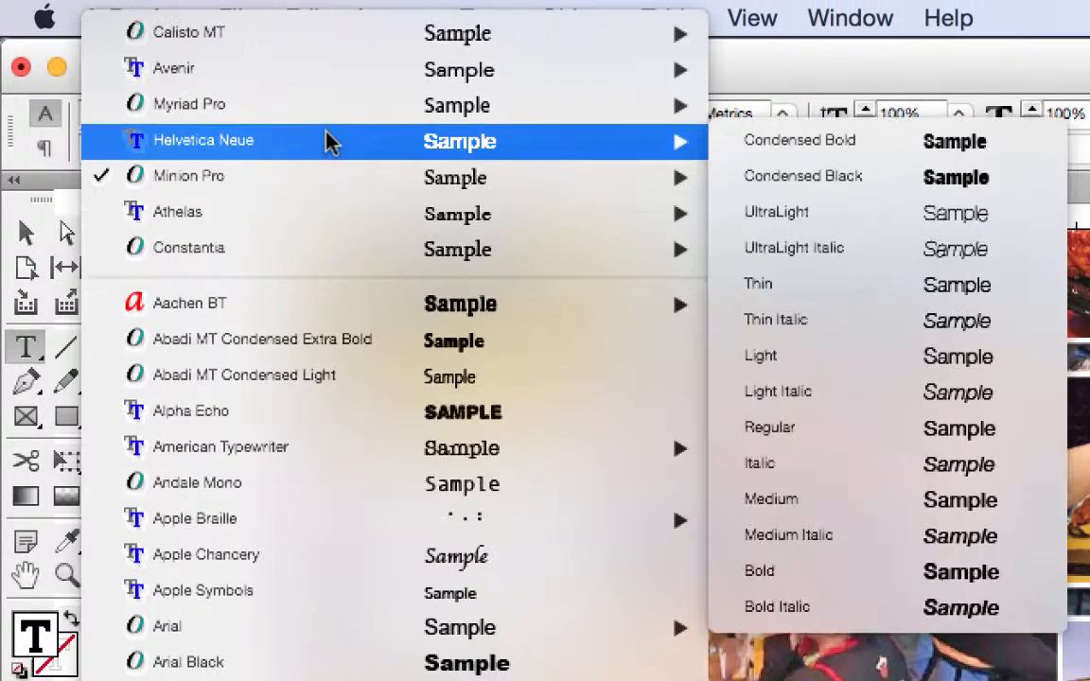
mouse_move(478, 298)
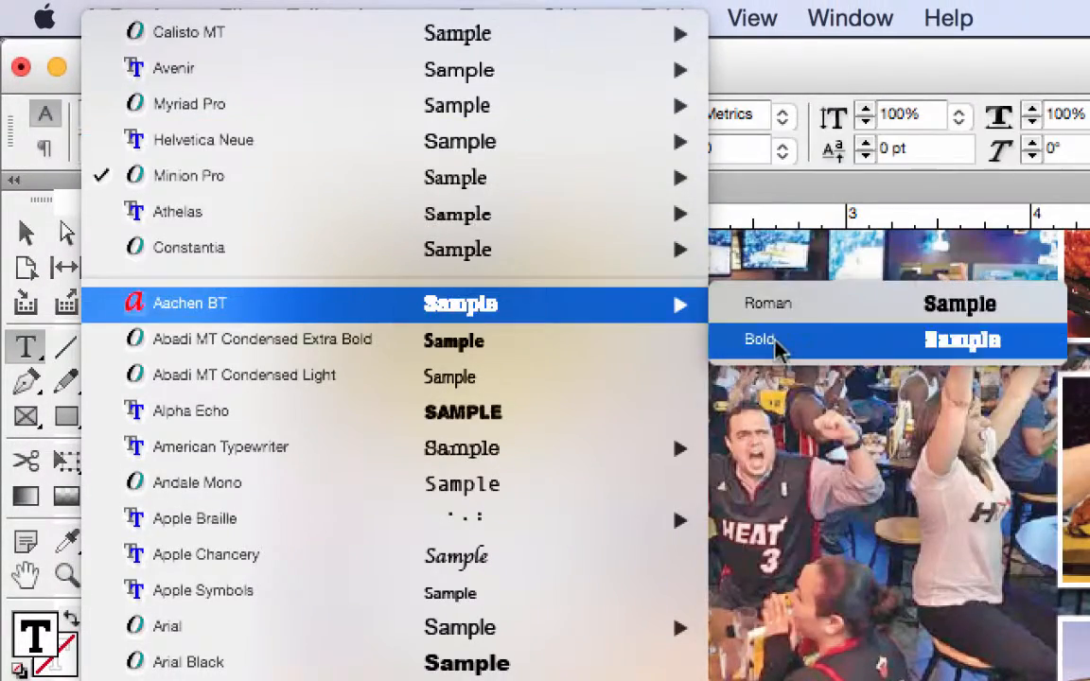
left_click(779, 342)
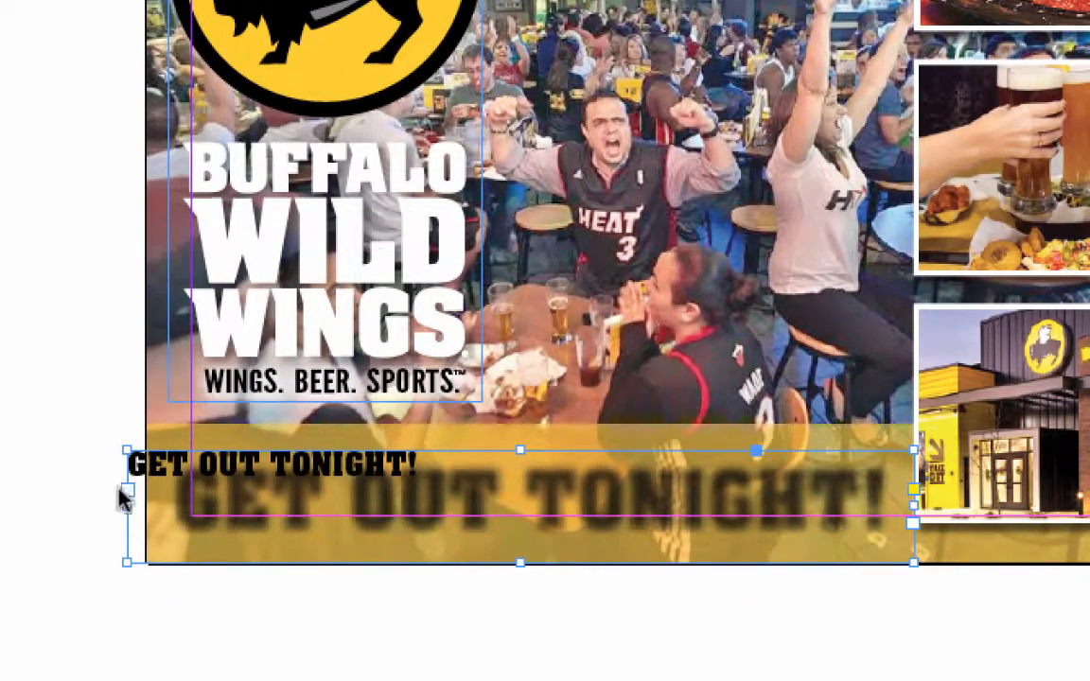
Step: Pull the headline frame's left edge in to the page edge, making it 4.15 in wide, and center-align its text
left_click_drag(128, 506, 147, 507)
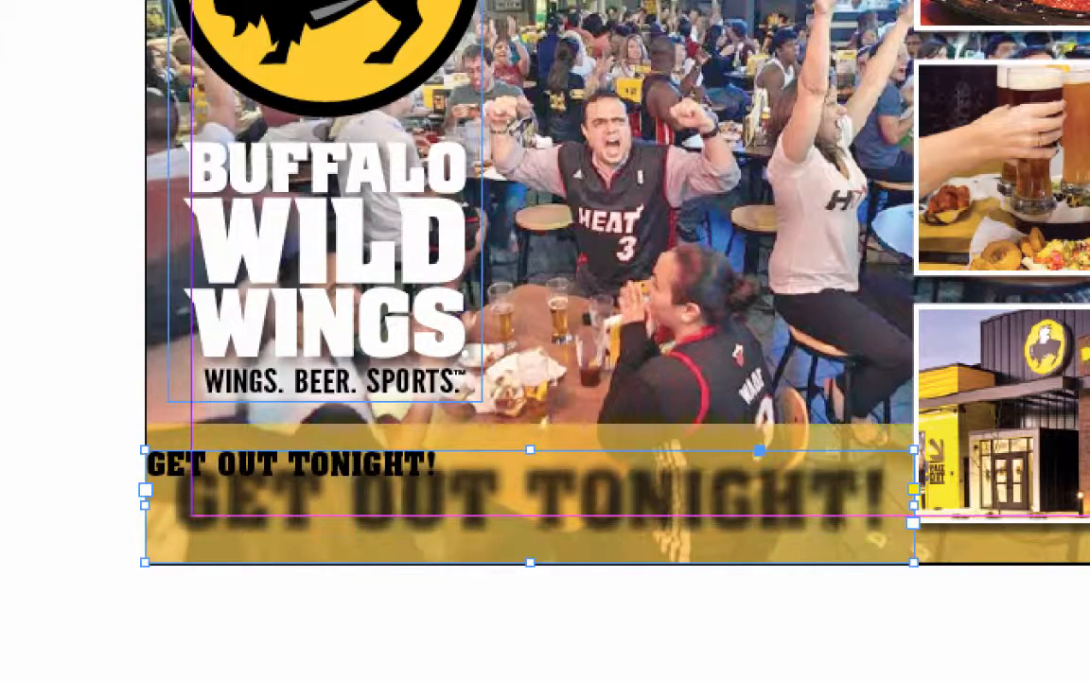
left_click_drag(445, 463, 76, 370)
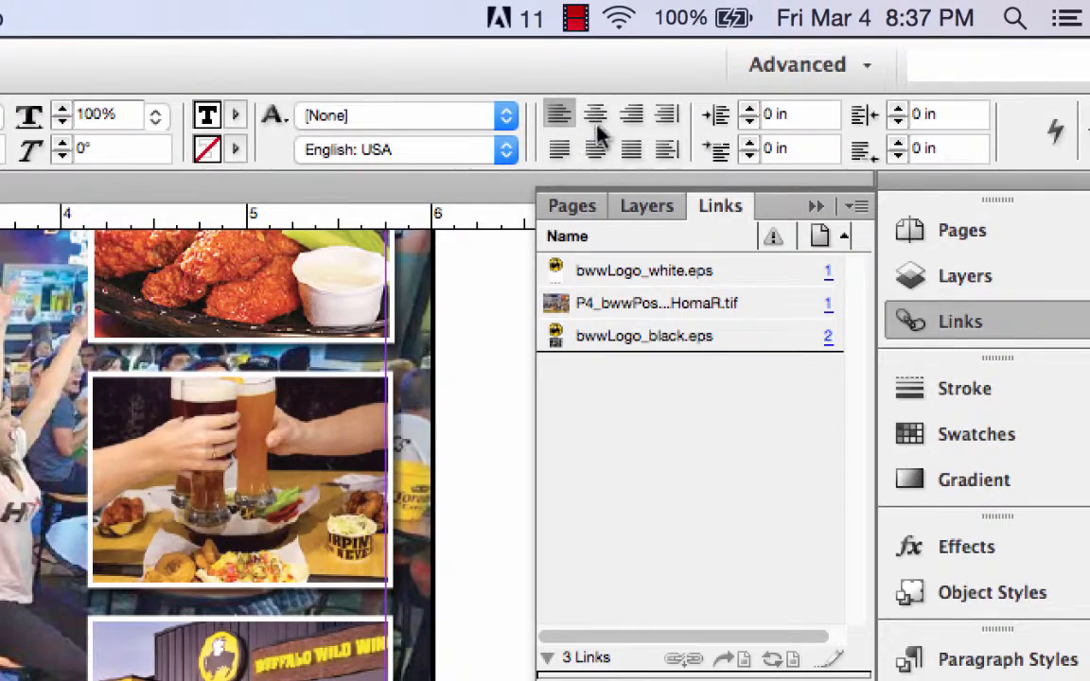
left_click(610, 113)
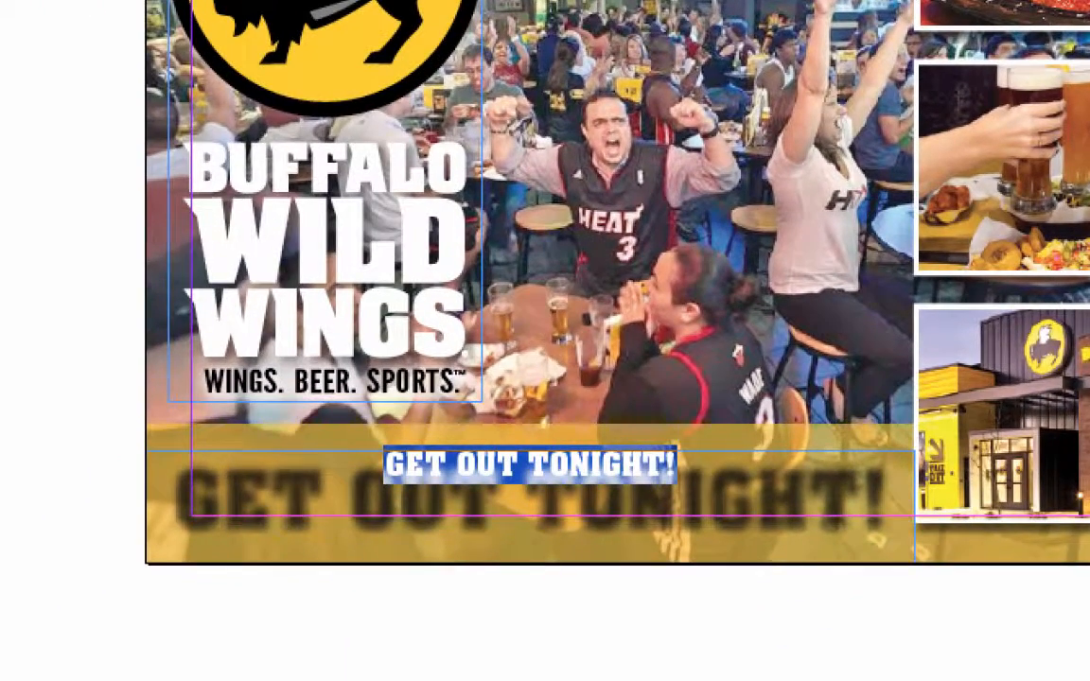
Step: Adjust the headline's font size to 29.5 pt so its letters match the blurred shadow text on the gold band
left_click(317, 2)
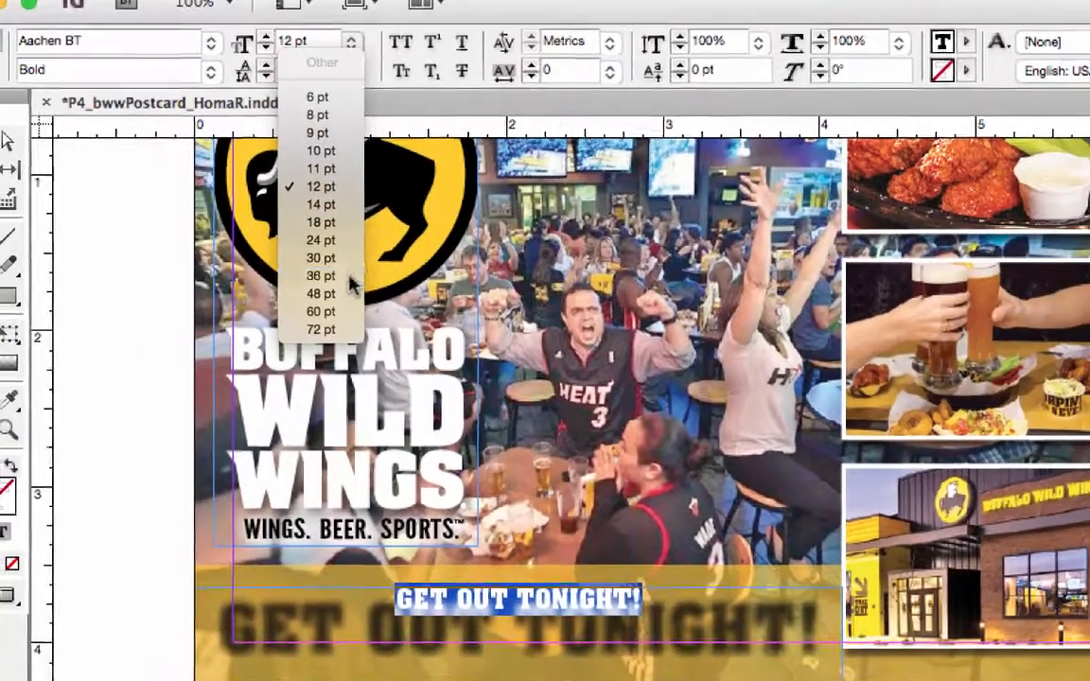
left_click(295, 80)
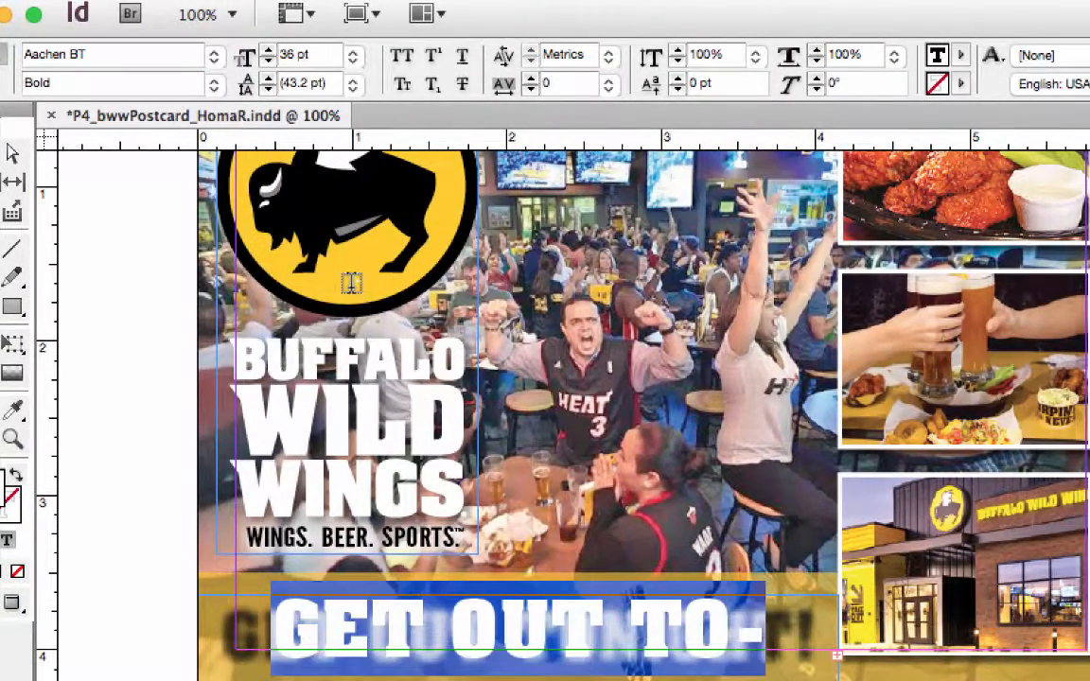
left_click(269, 62)
left_click(268, 62)
left_click(269, 62)
left_click(268, 63)
left_click(268, 63)
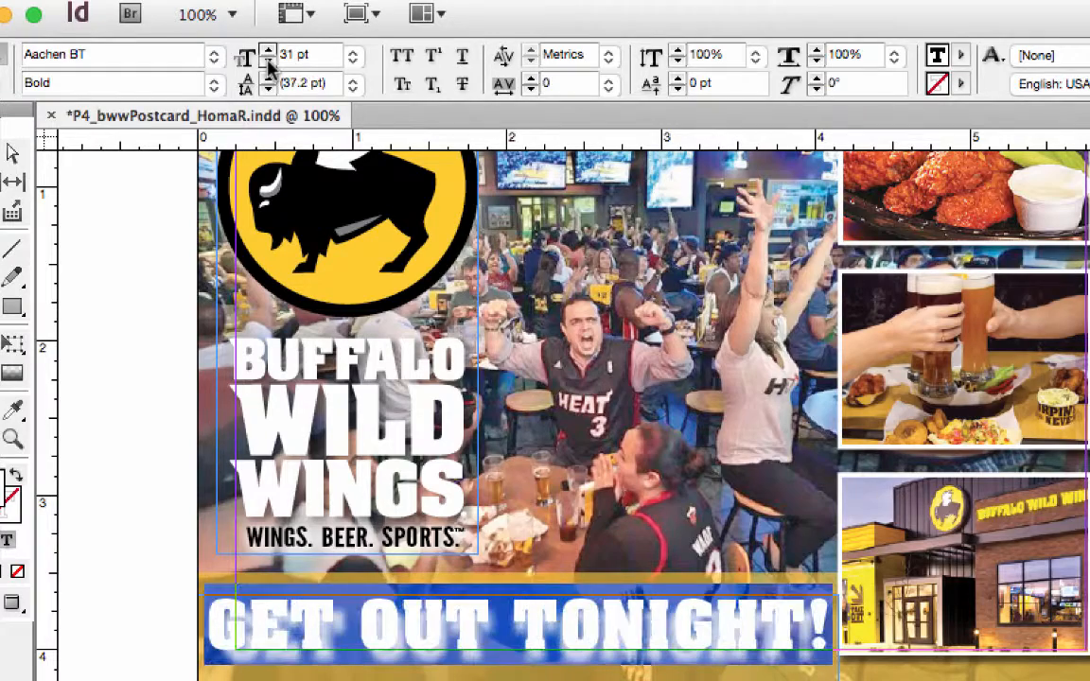
left_click(269, 62)
left_click(269, 63)
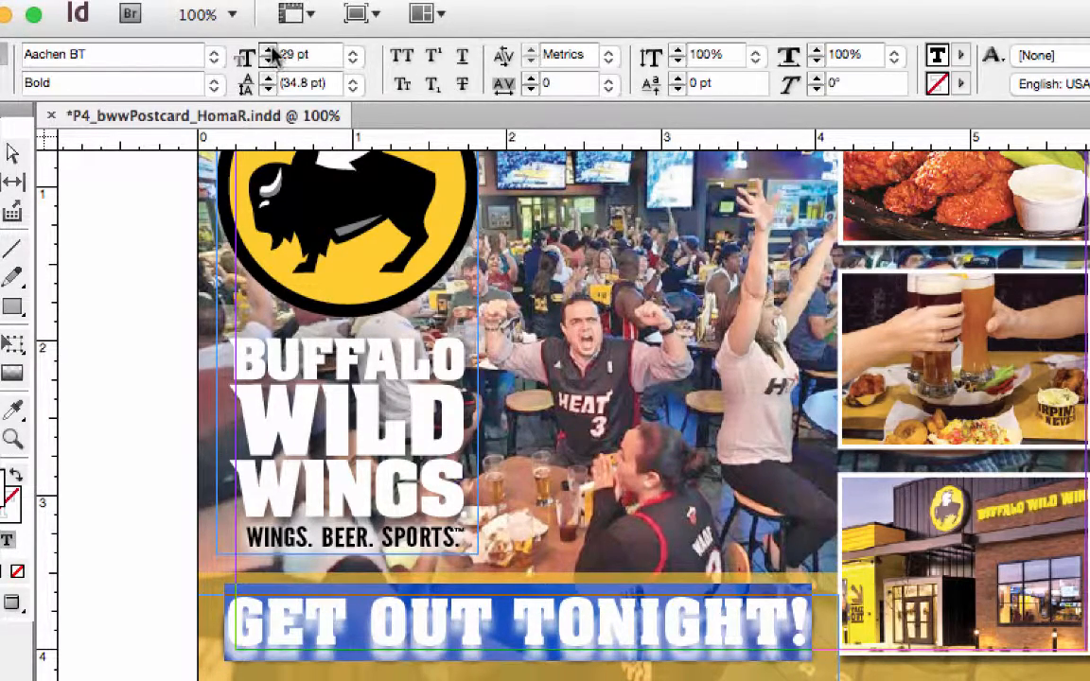
left_click(269, 50)
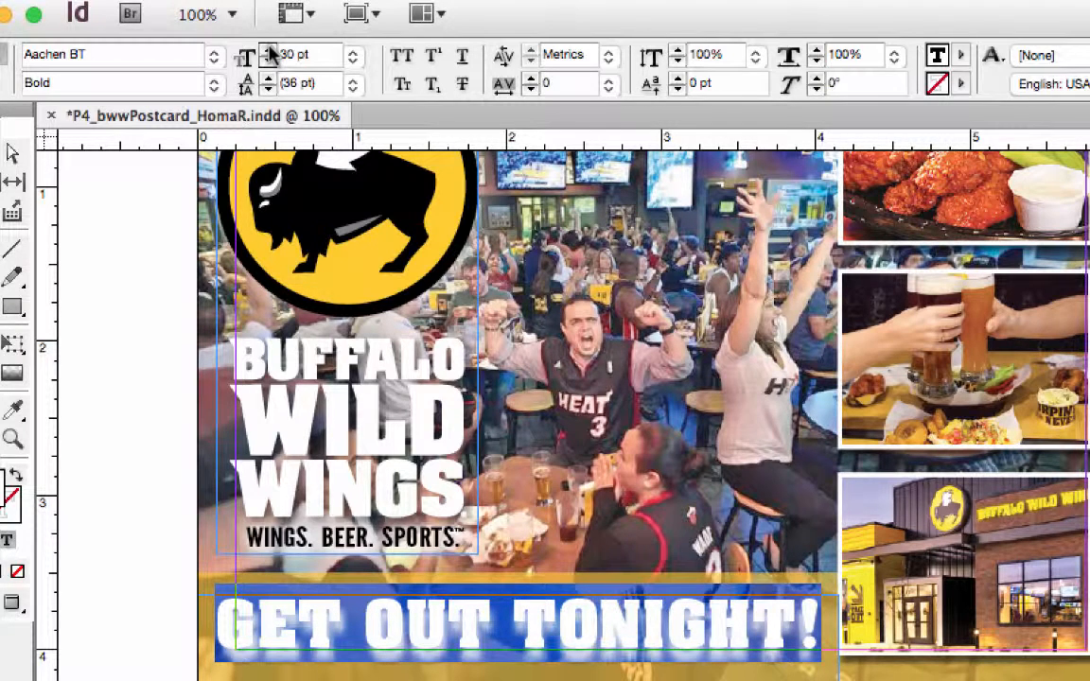
triple_click(305, 54)
key("Return")
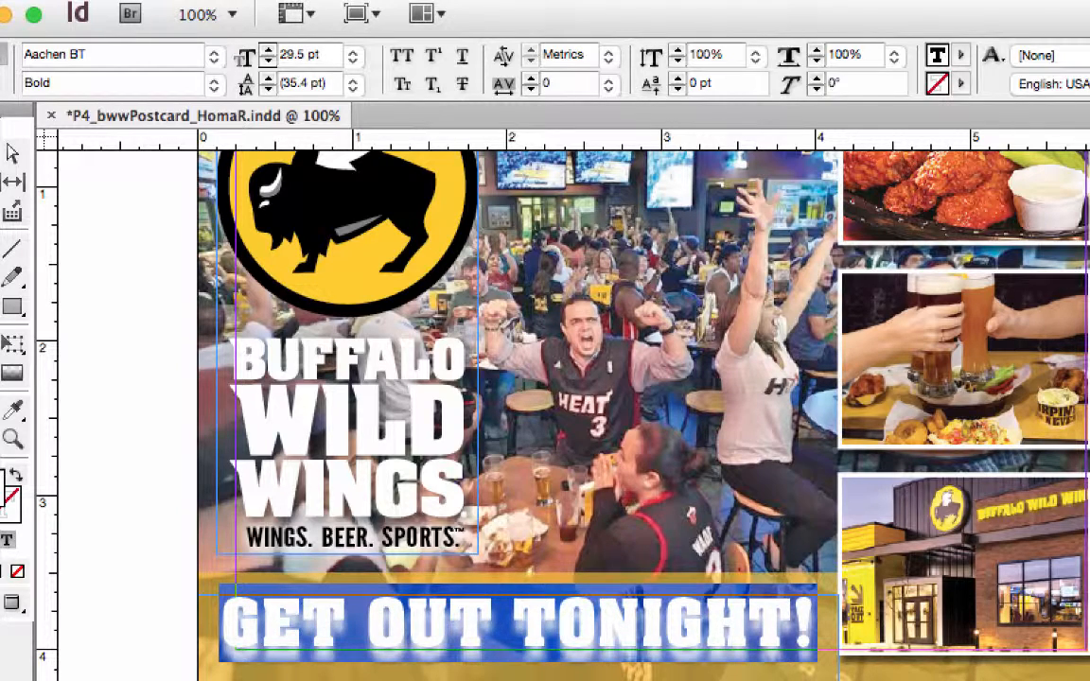
Step: Nudge the headline frame down three increments to Y 3.9892 in so the text sits over its shadow
left_click(13, 154)
key("Down")
key("Down")
key("Down")
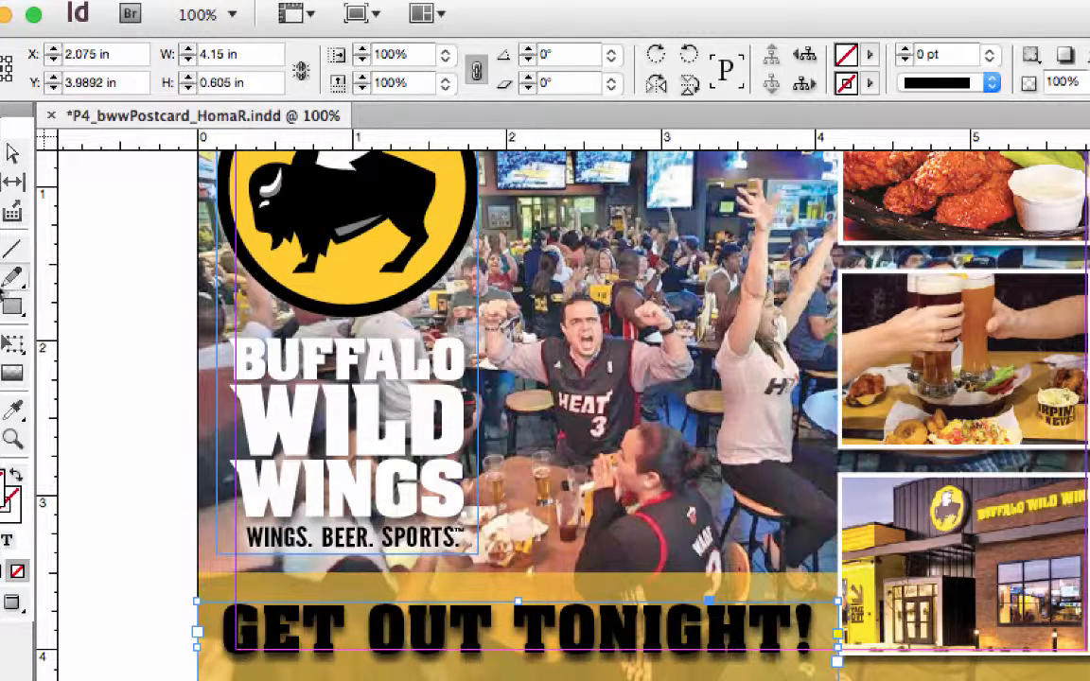
Step: Apply a white stroke to all of the GET OUT TONIGHT! headline text on page 1
left_click(2, 249)
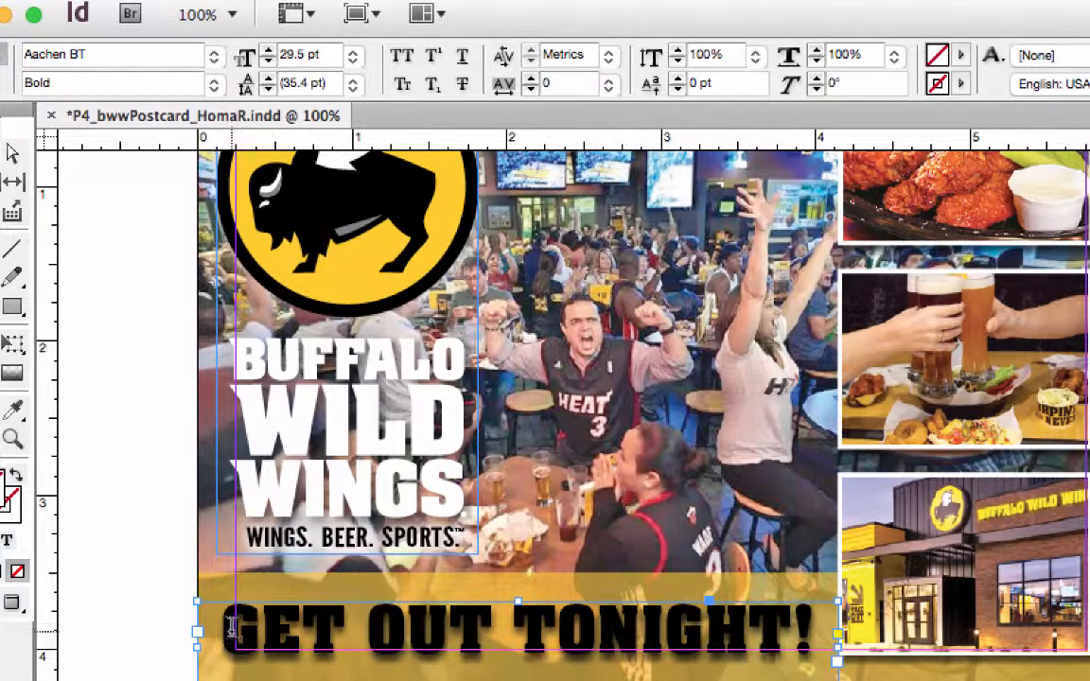
triple_click(339, 617)
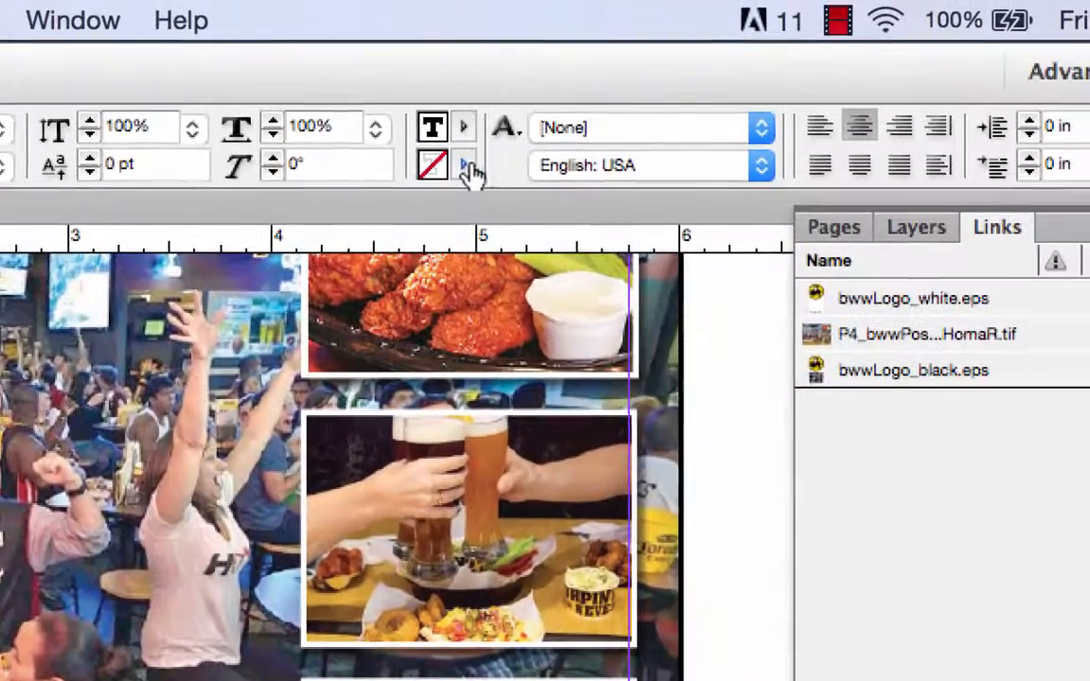
left_click(960, 83)
left_click(544, 311)
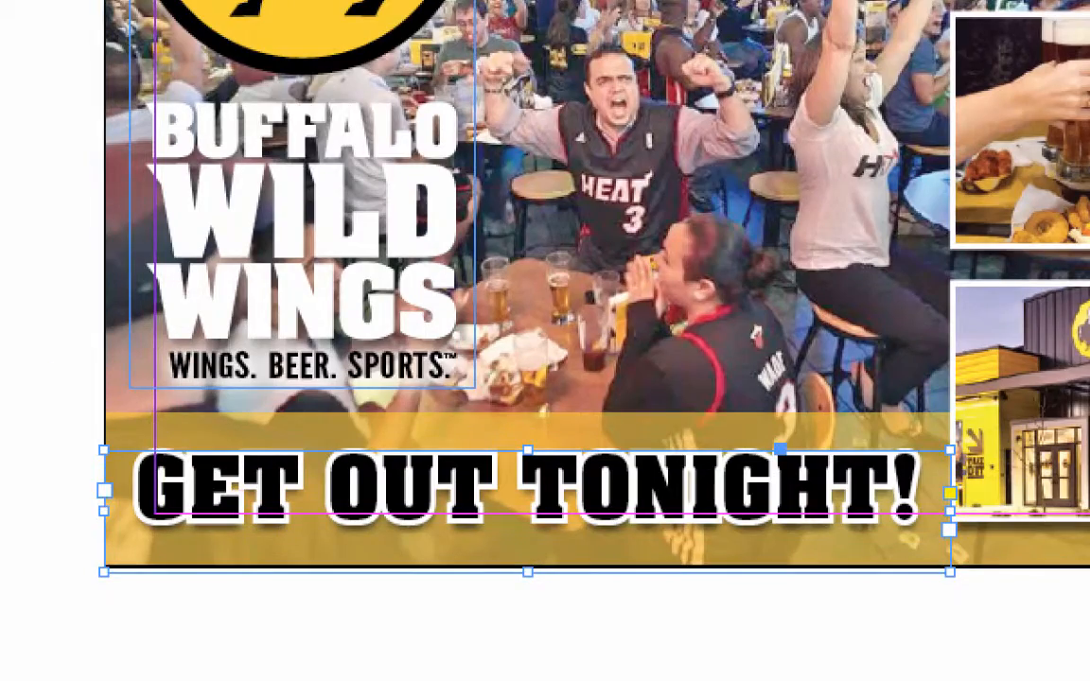
Step: Set the stroke weight of the headline text to 1.5 pt and deselect the text
triple_click(331, 498)
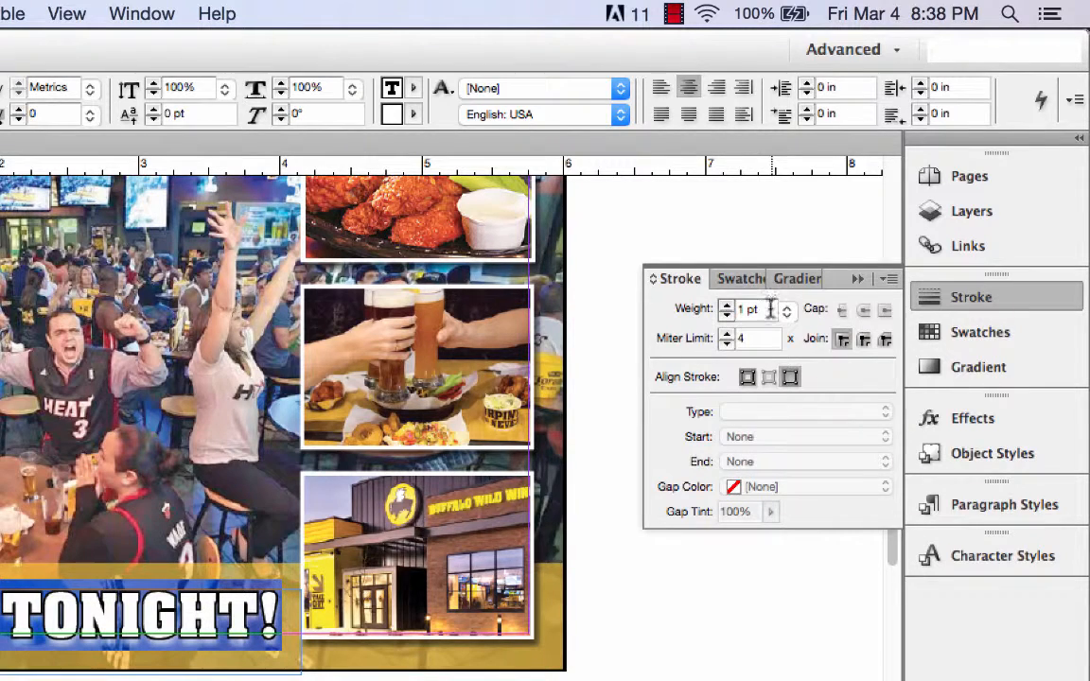
left_click(696, 307)
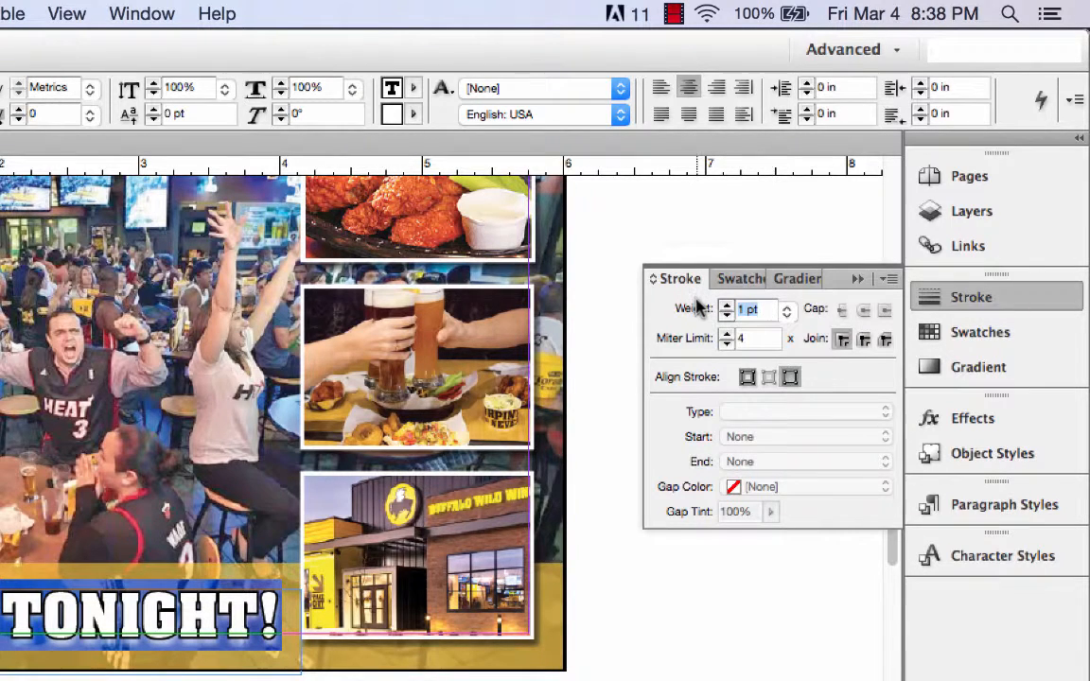
type("1.5")
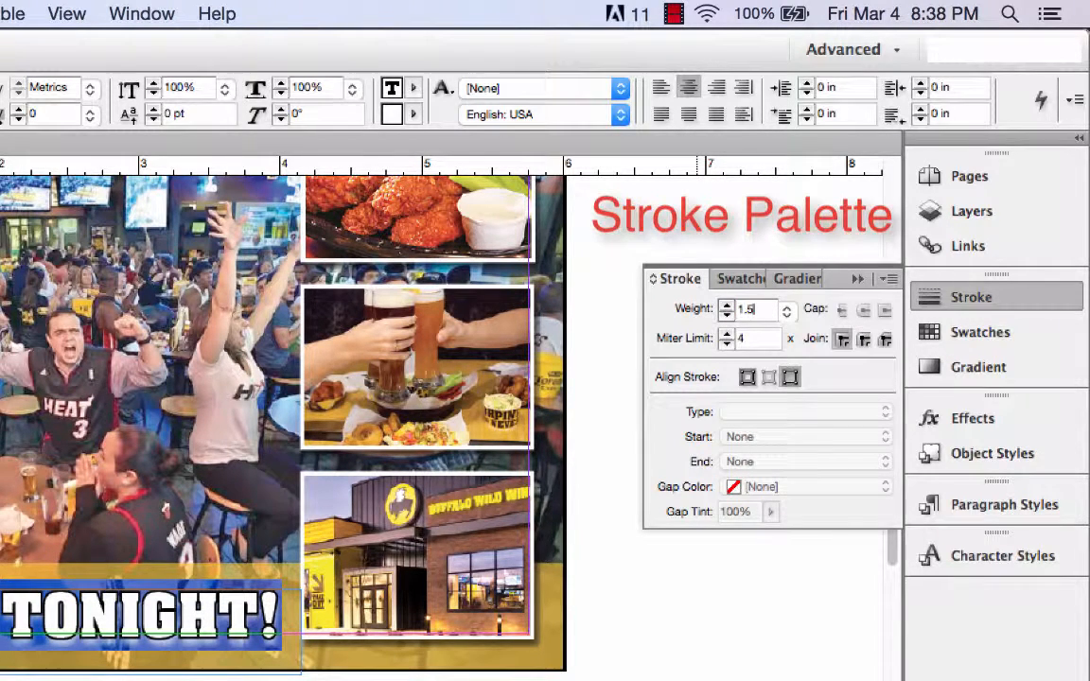
key("Return")
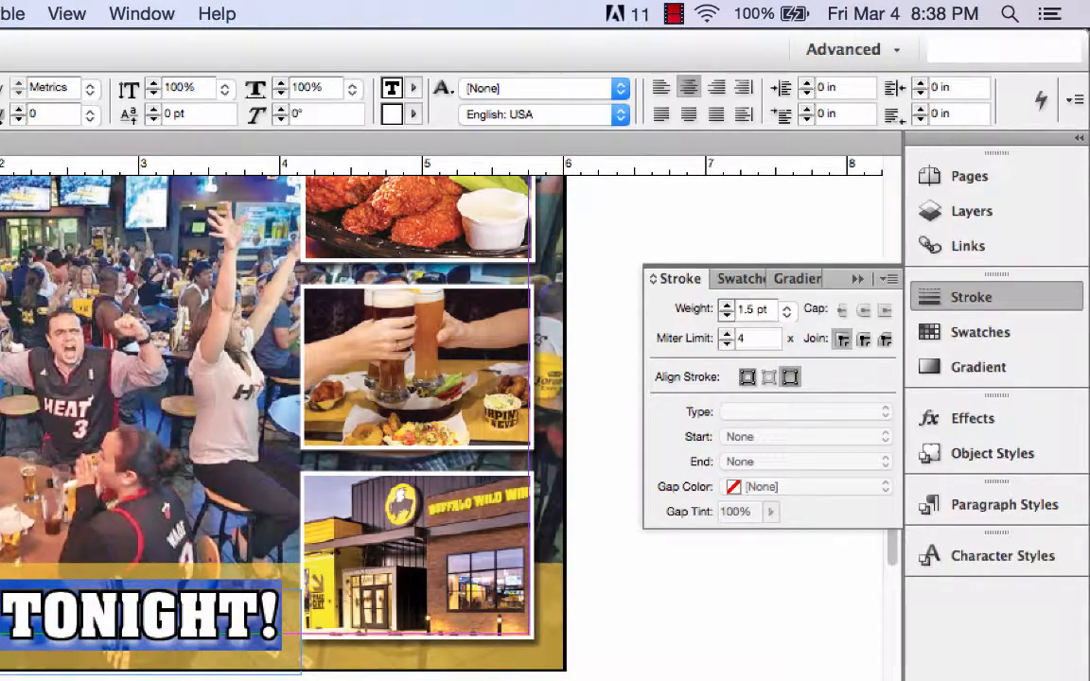
key("Escape")
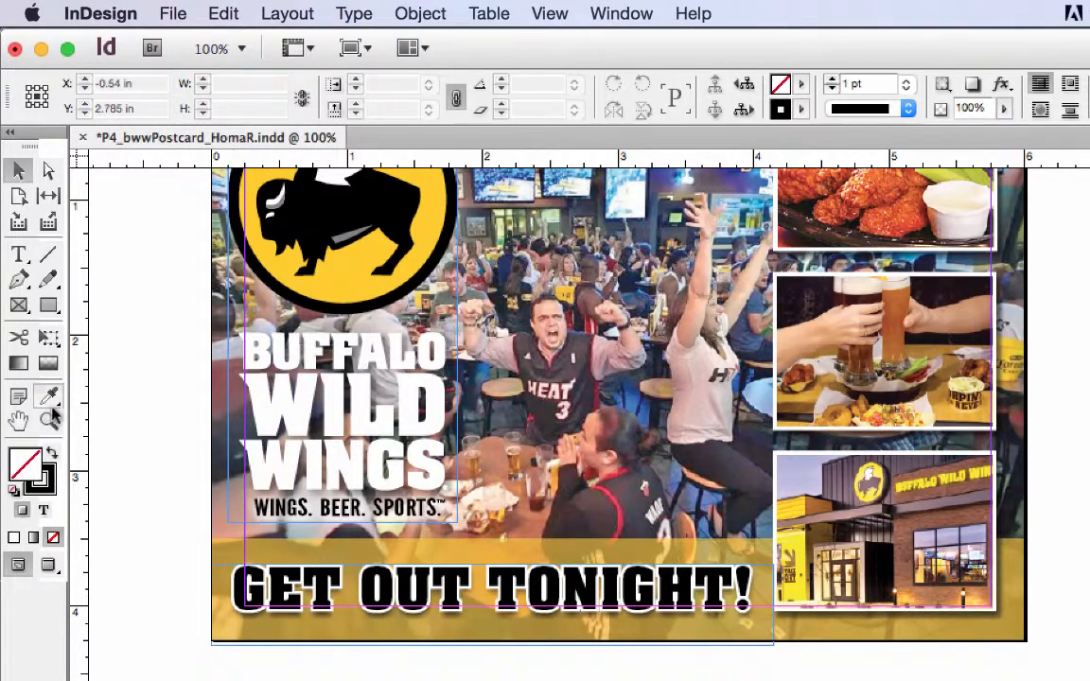
Step: Switch the document to preview mode, then examine the headline's outline and shadow up close and the full front page
left_click(49, 565)
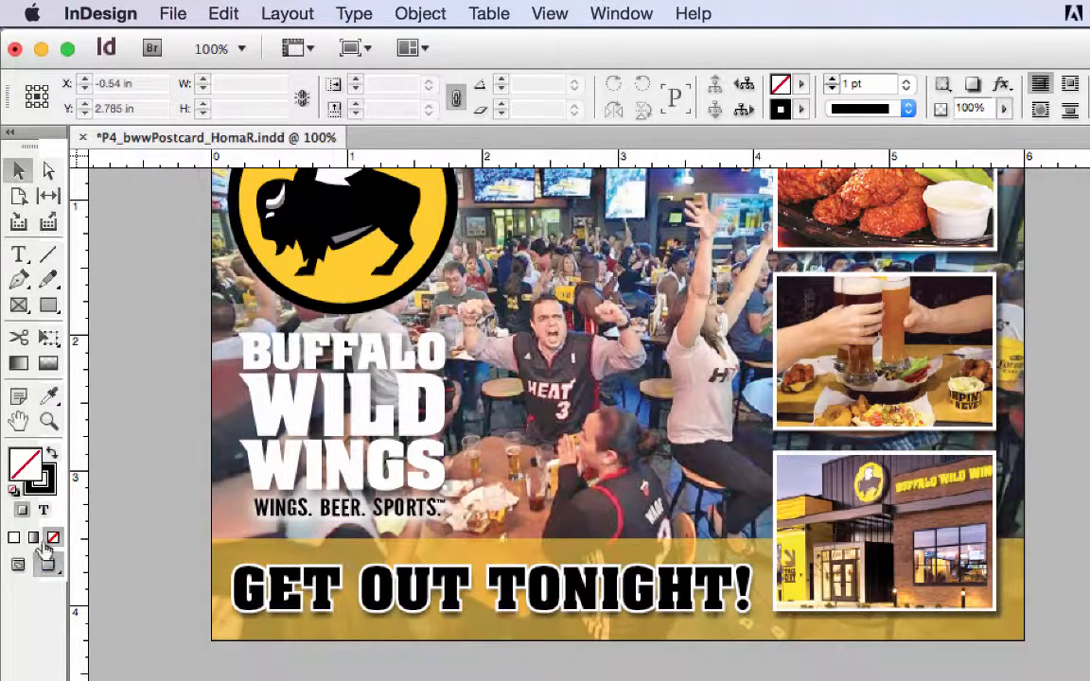
left_click(48, 420)
left_click_drag(182, 388, 889, 546)
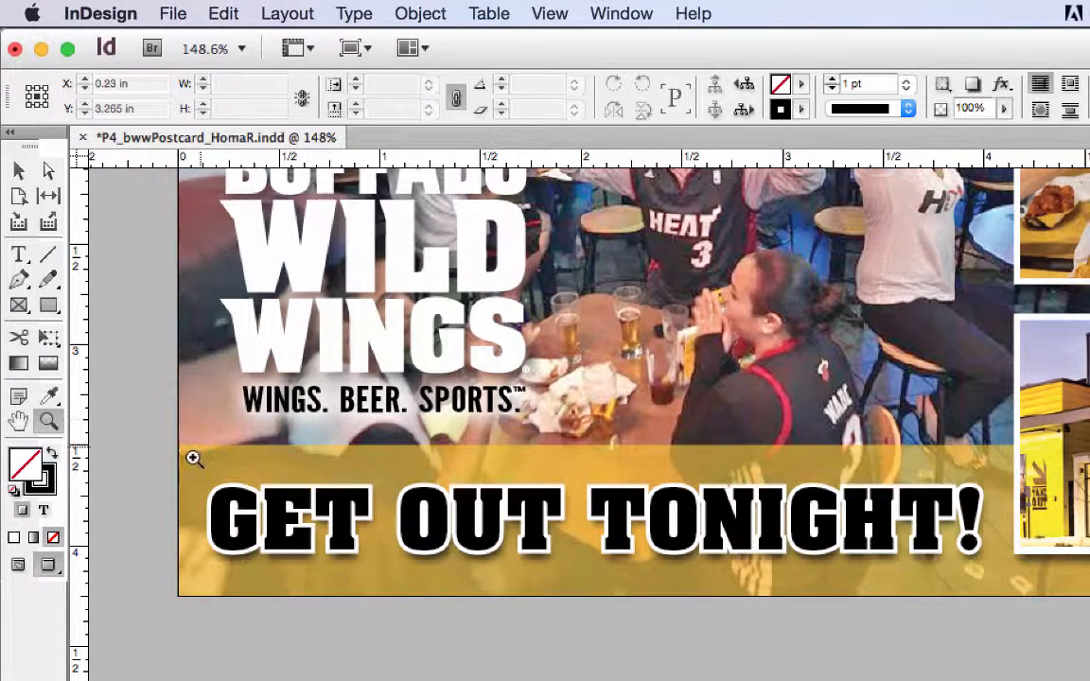
left_click_drag(151, 421, 610, 647)
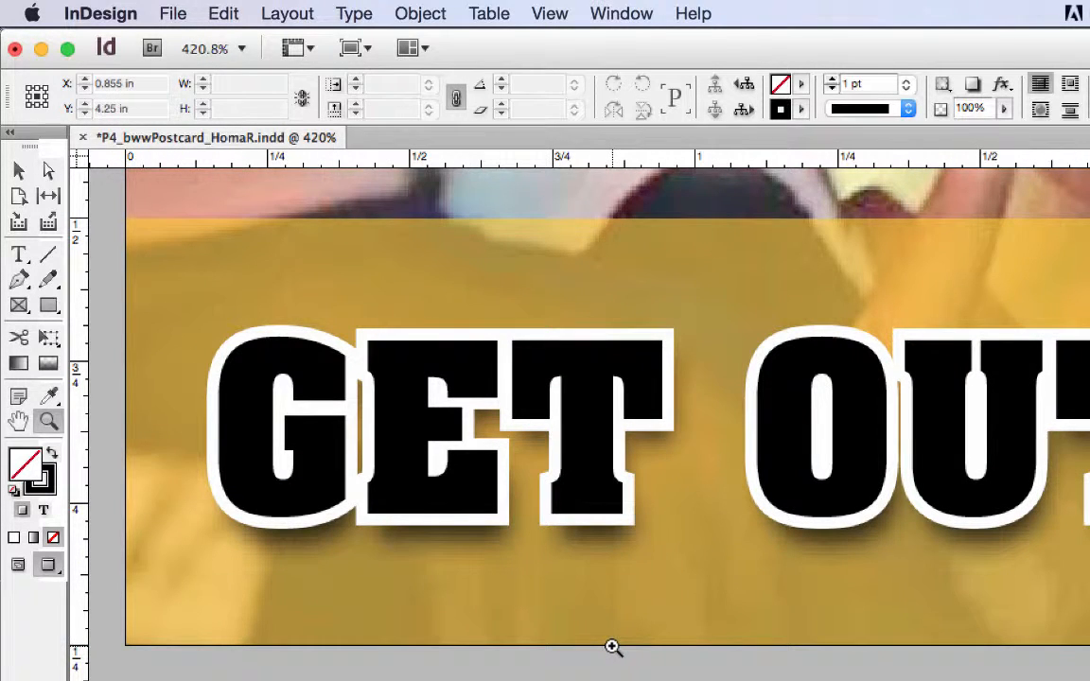
left_click(21, 171)
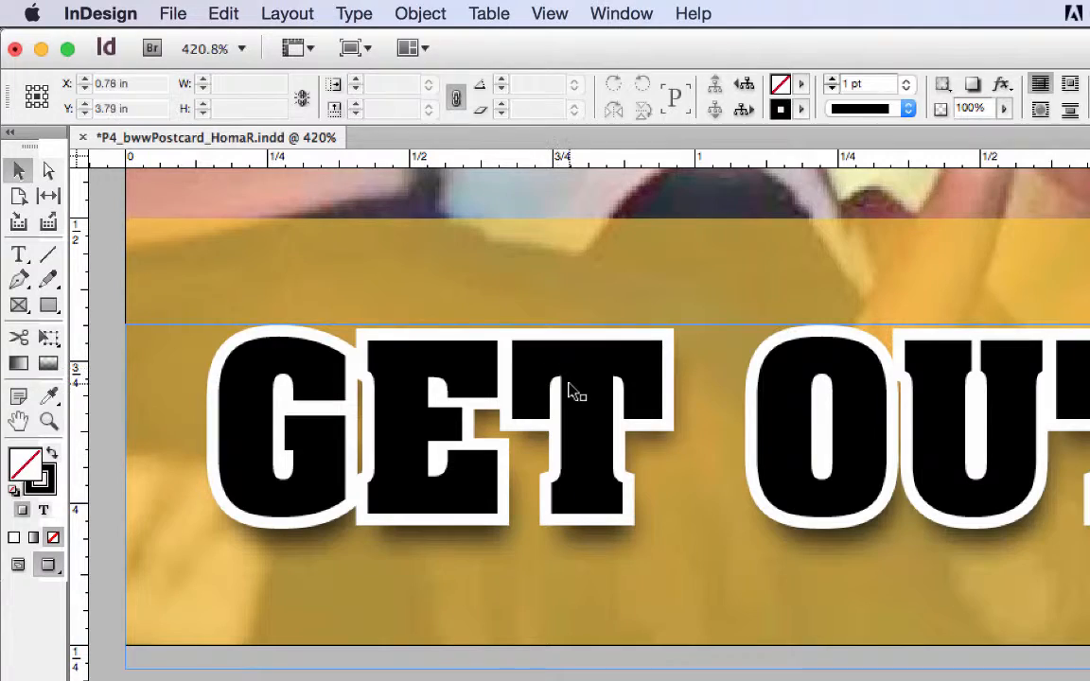
key("super+minus")
key("super+minus")
key("super+minus")
key("super+minus")
key("super+minus")
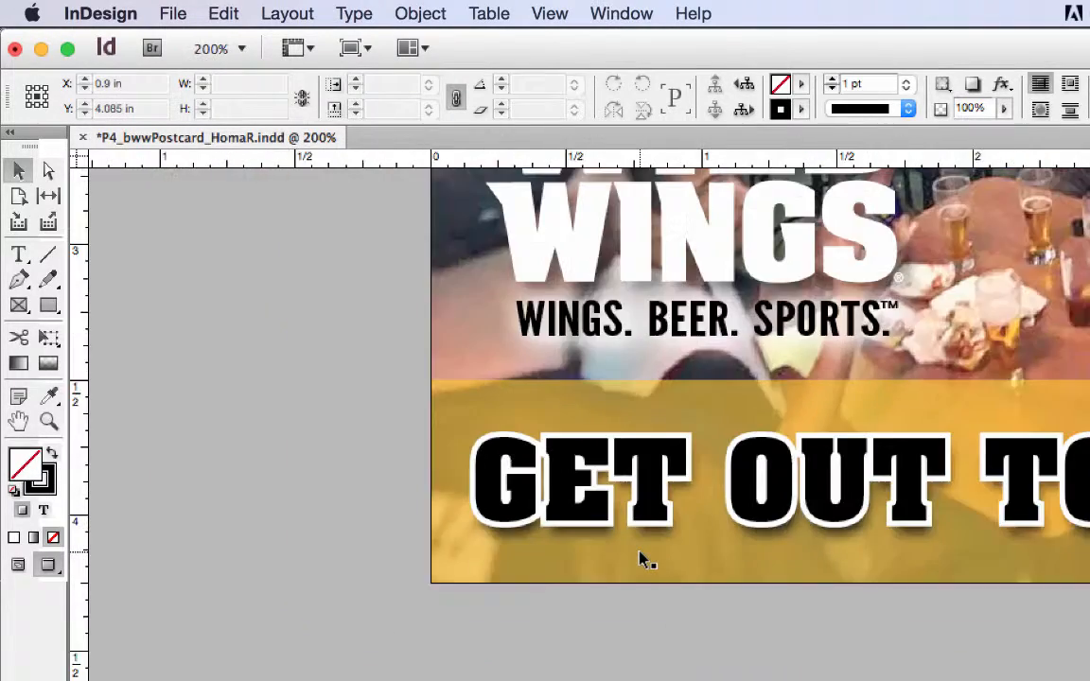
key("super+minus")
key("super+minus")
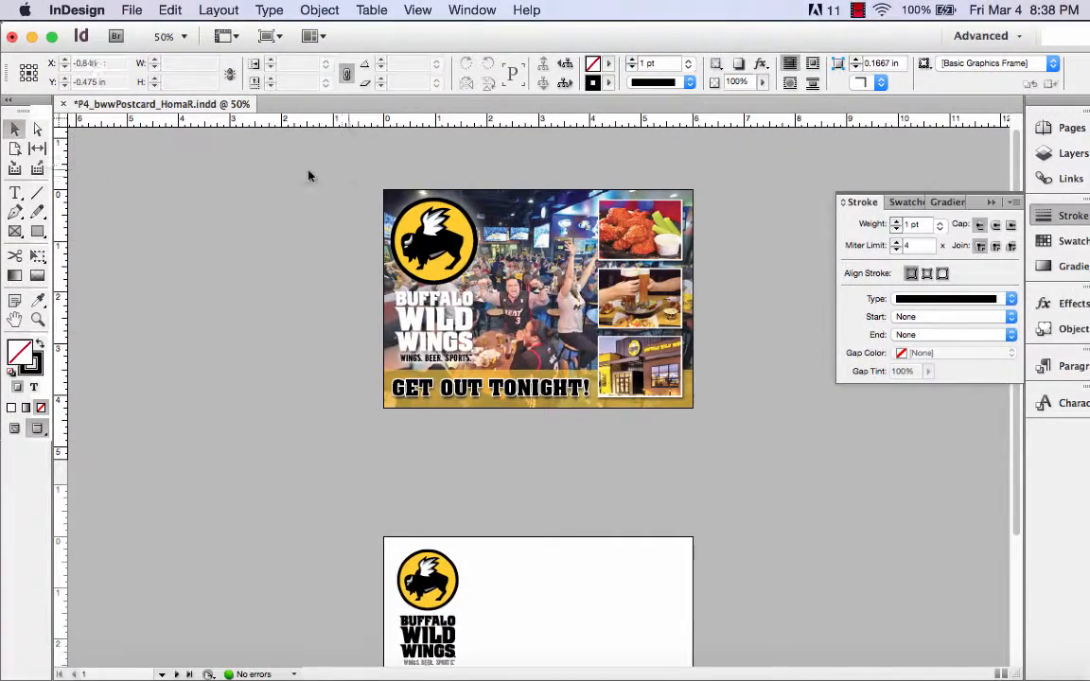
left_click(38, 319)
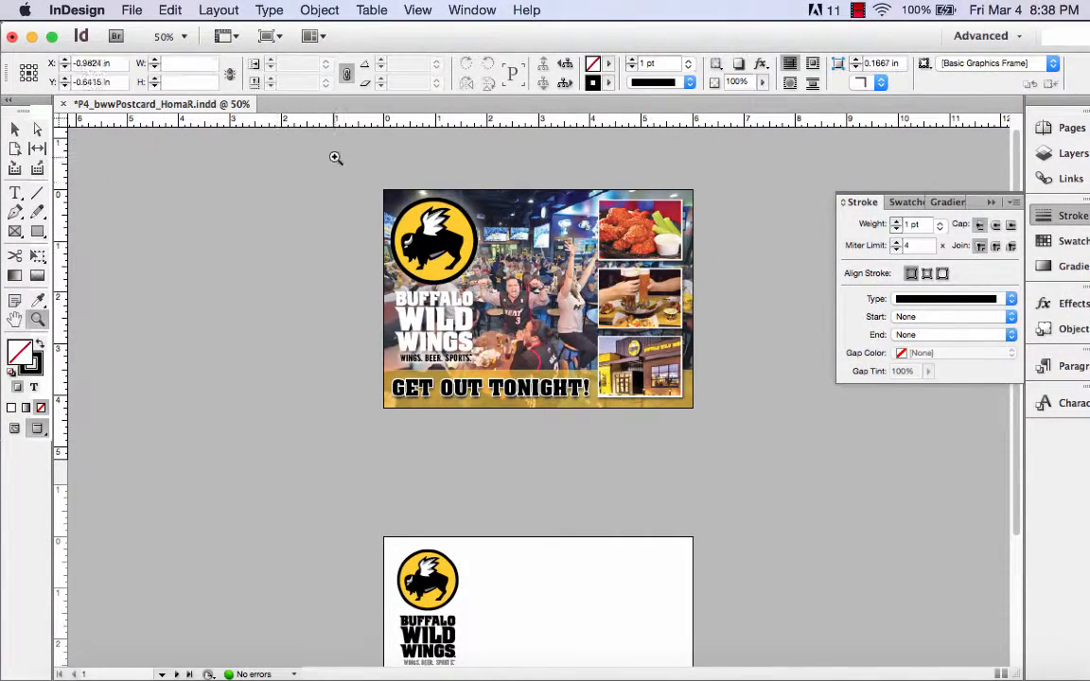
left_click_drag(334, 158, 744, 434)
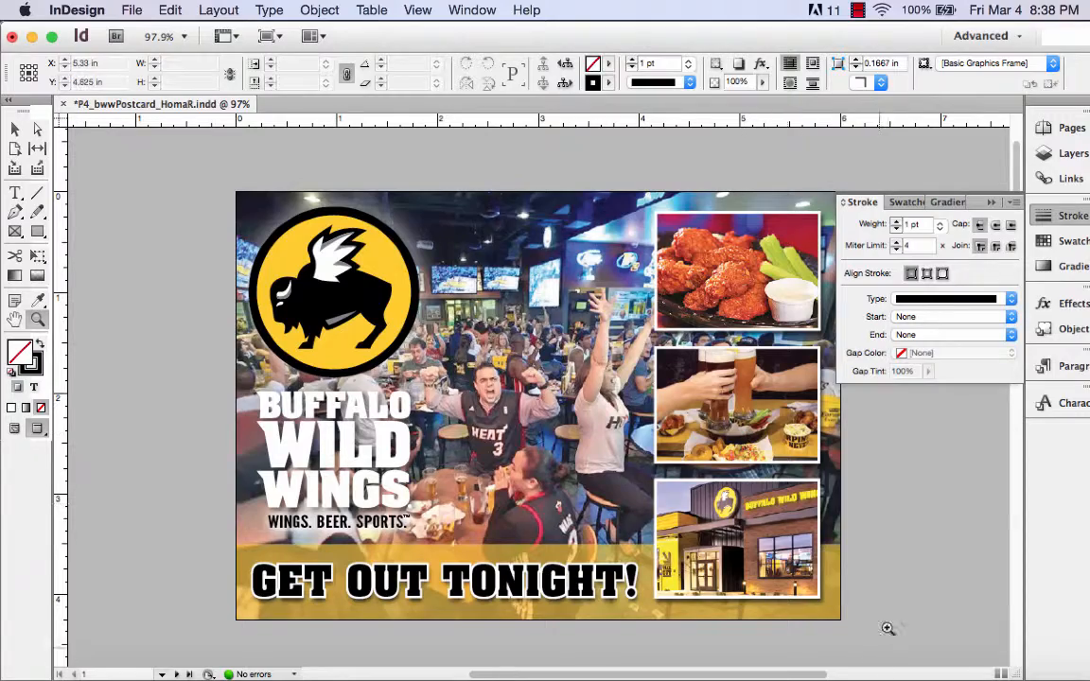
Step: Put away the Stroke options and save the postcard document under its existing name
left_click(990, 204)
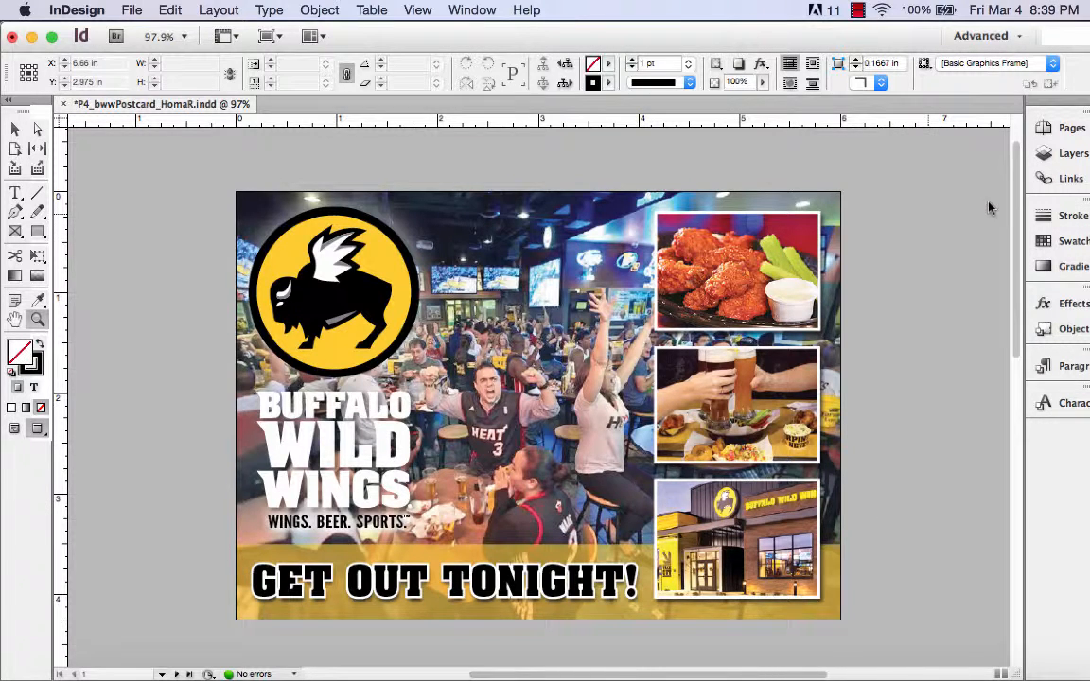
left_click(131, 9)
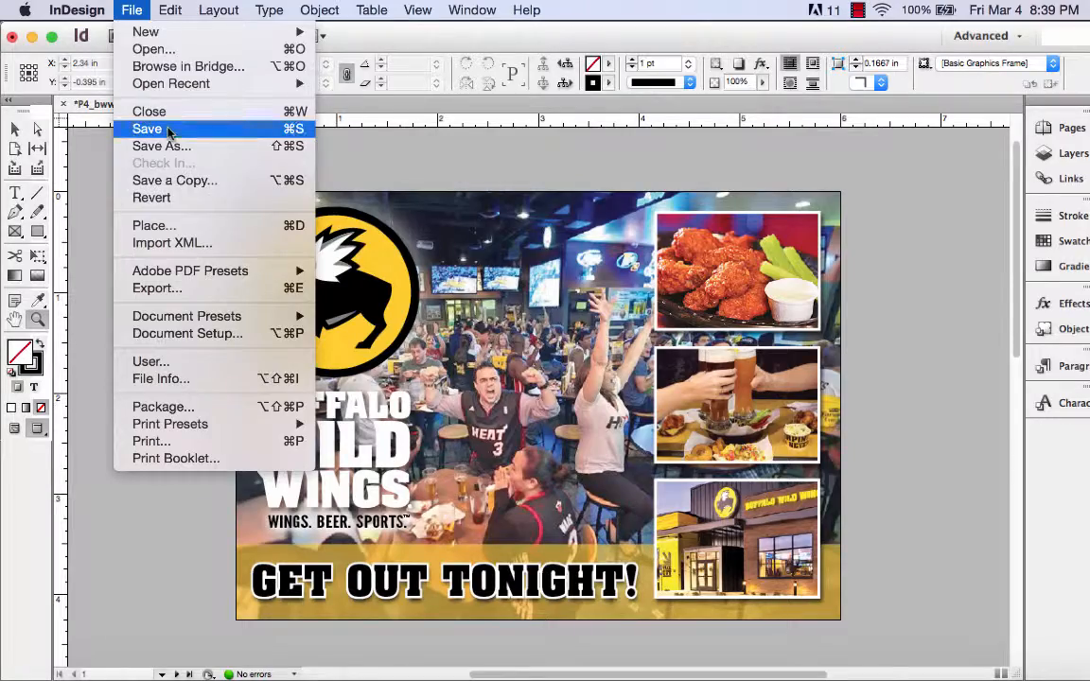
left_click(147, 128)
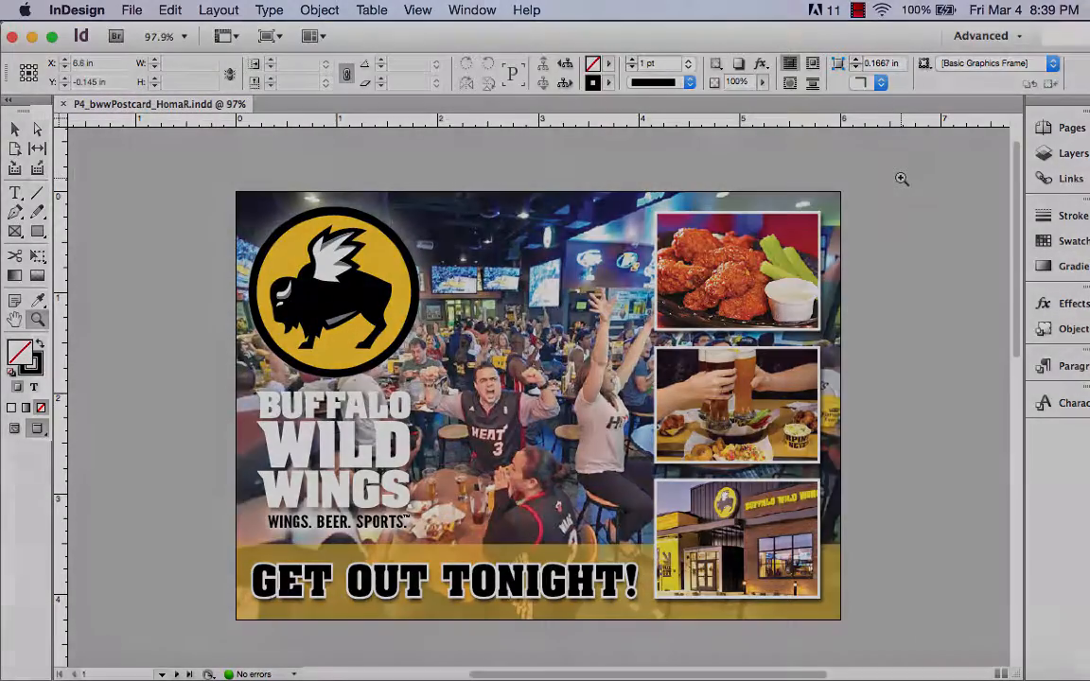